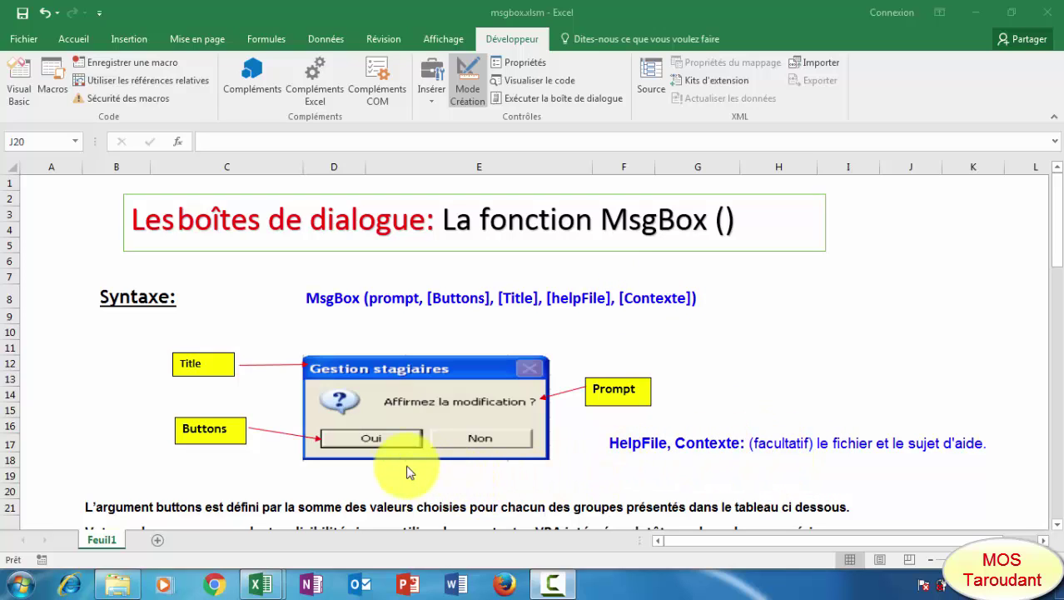
# Draw an ActiveX command button, CommandButton1, on the sheet near cell J3
pyautogui.click(541, 40)
pyautogui.click(433, 100)
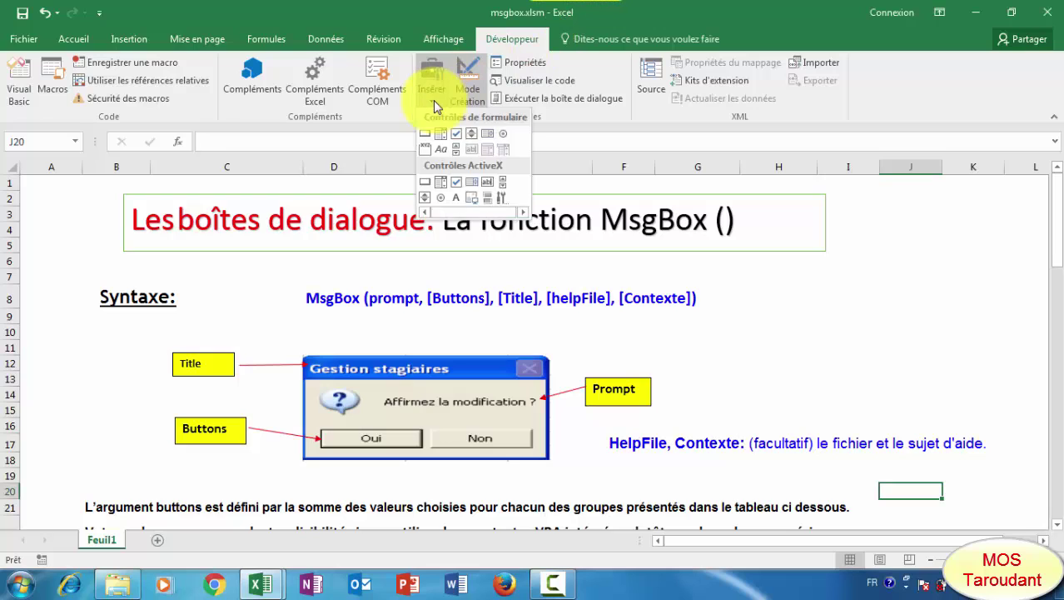
pyautogui.click(434, 100)
pyautogui.click(433, 100)
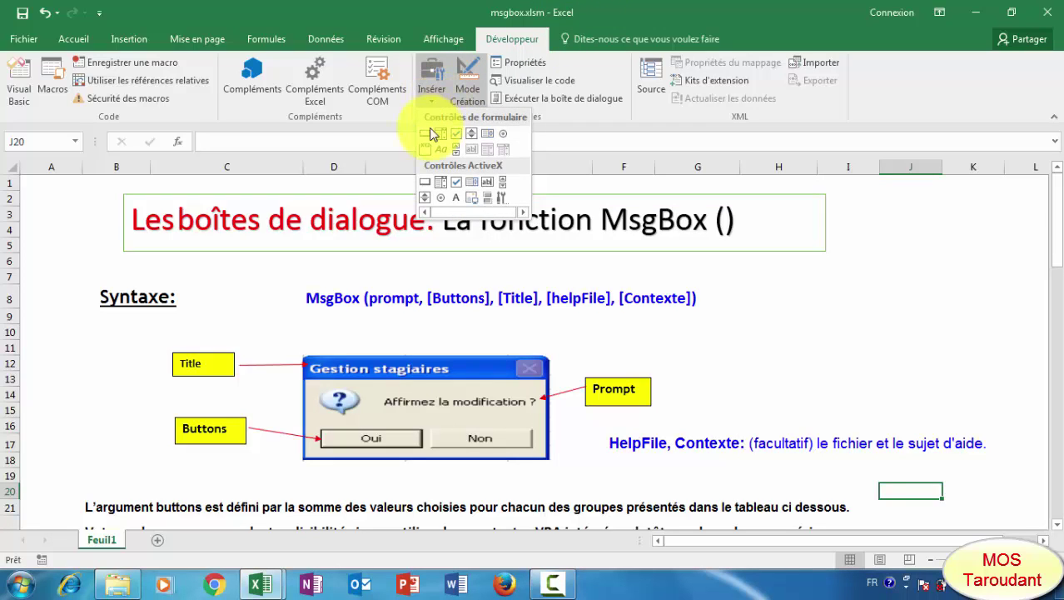
pyautogui.click(426, 182)
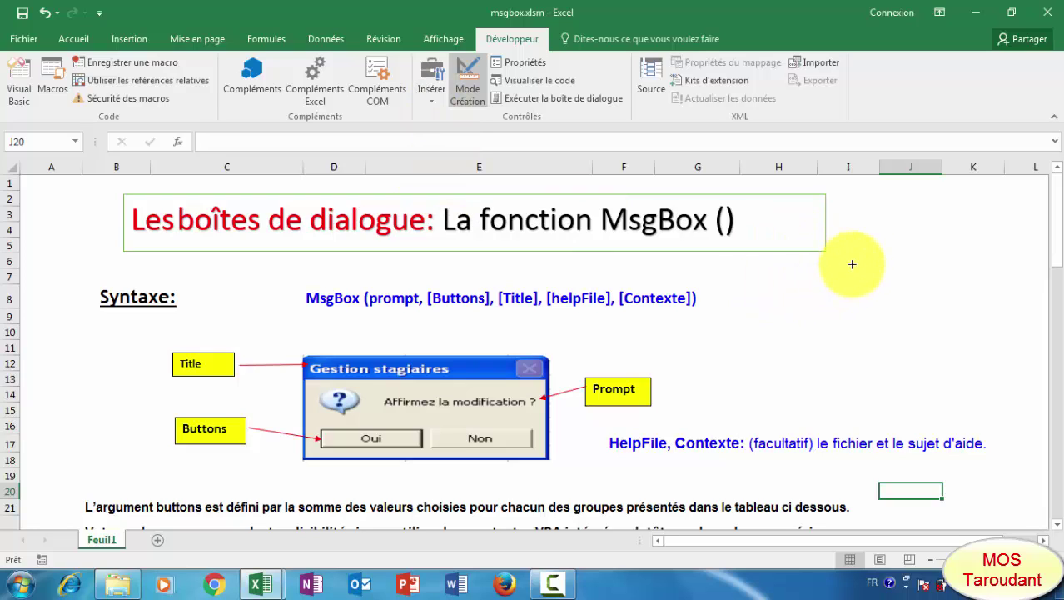
pyautogui.moveTo(858, 198); pyautogui.dragTo(922, 221)
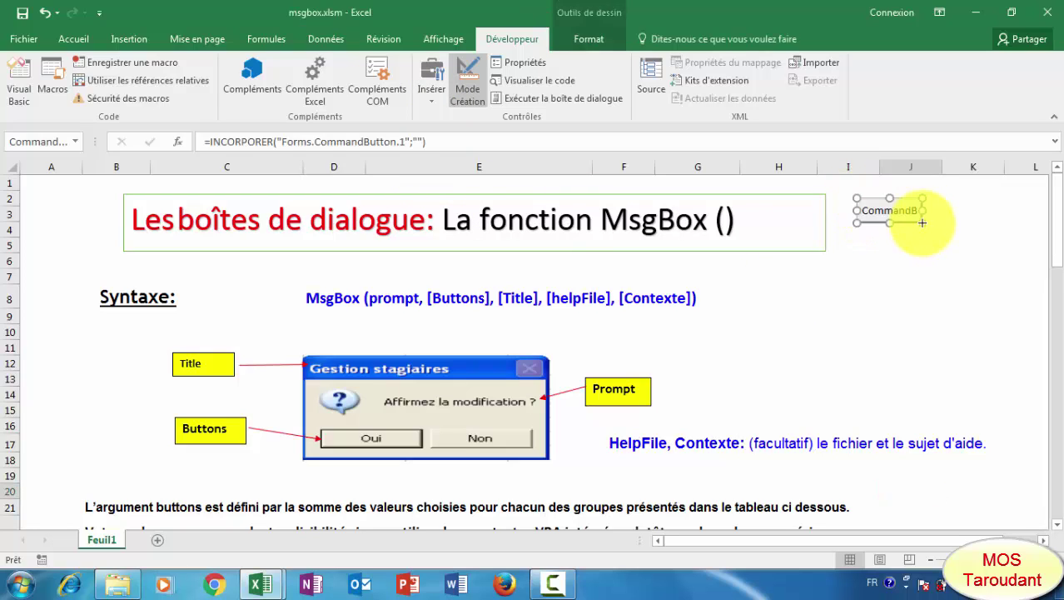
pyautogui.click(881, 252)
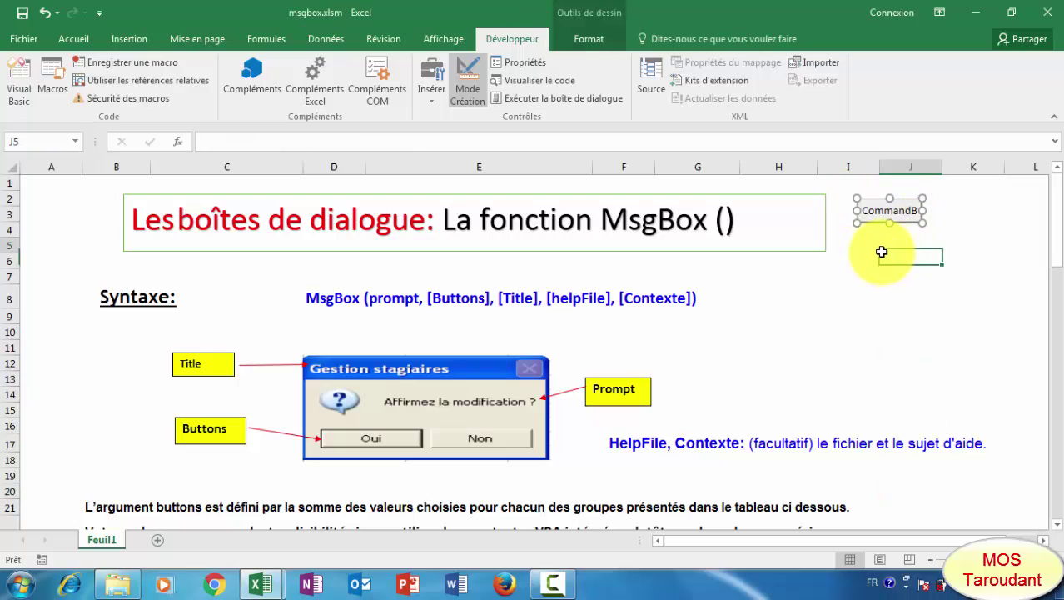
# Open CommandButton1's Click procedure and delete the old fgg MsgBox line
pyautogui.doubleClick(891, 209)
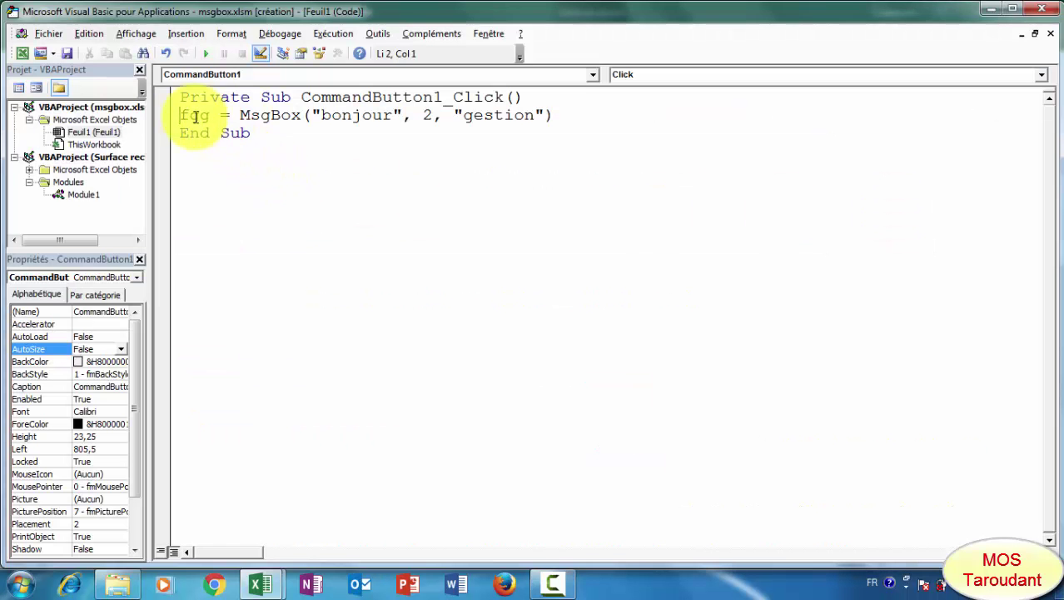
pyautogui.click(170, 119)
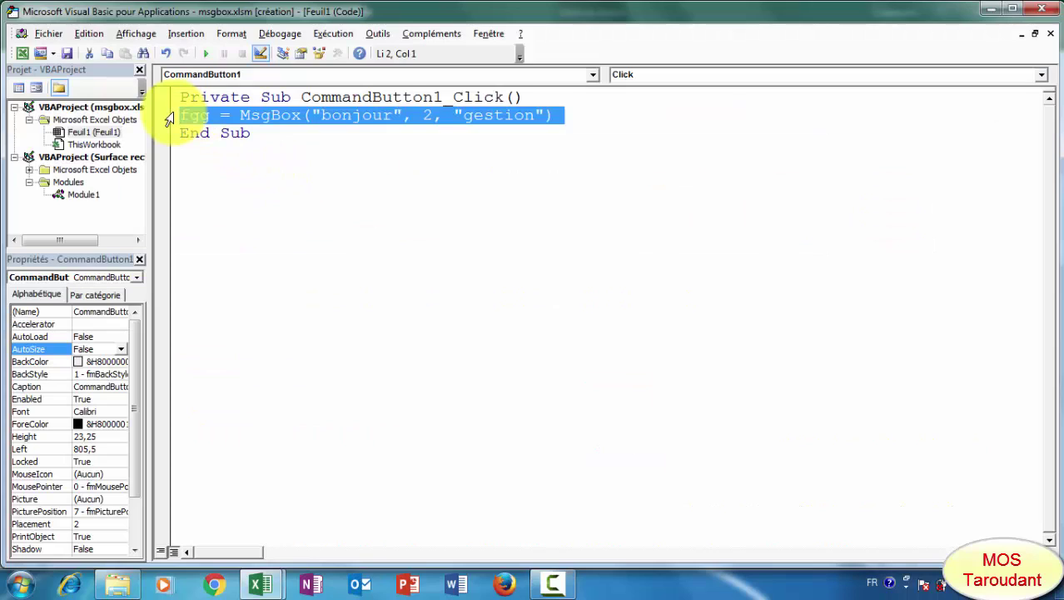
pyautogui.press('Delete')
pyautogui.click(536, 98)
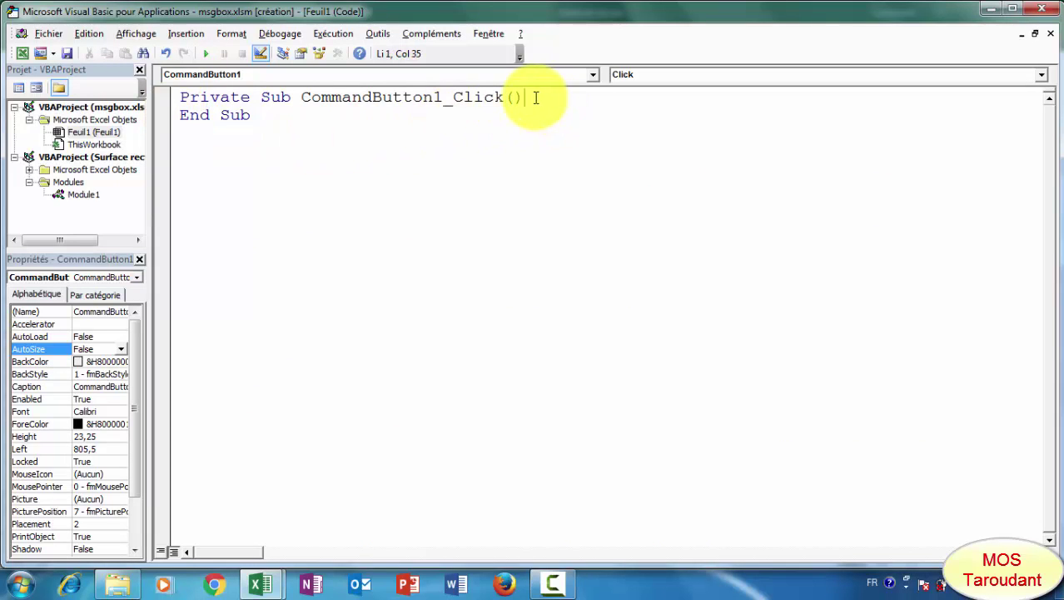
pyautogui.press('Return')
pyautogui.write('msgbox')
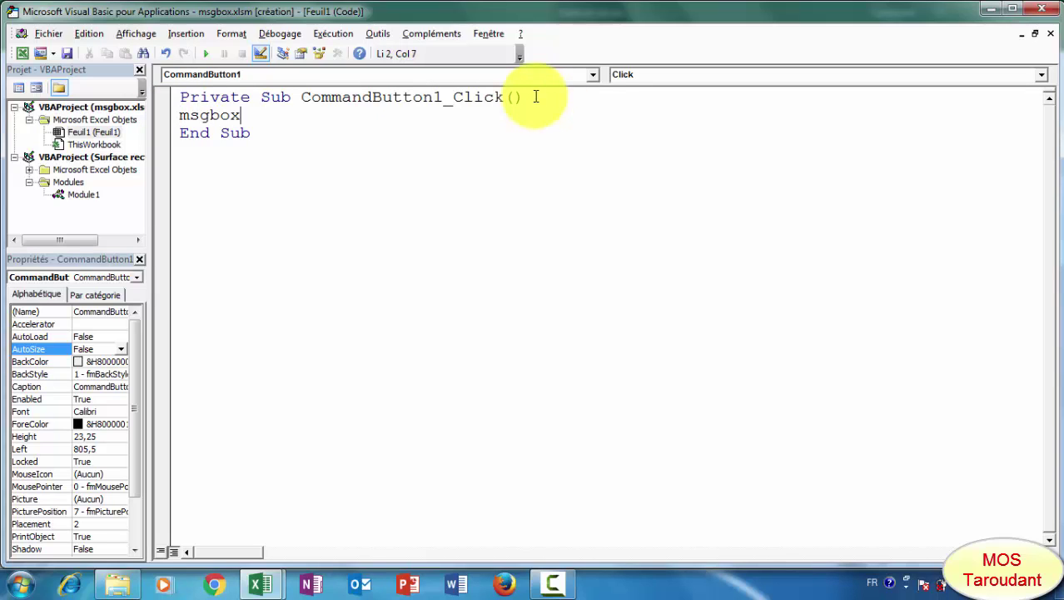
# Write MsgBox "Bonjour" in CommandButton1_Click and go back to the worksheet
pyautogui.write('"Bonjour')
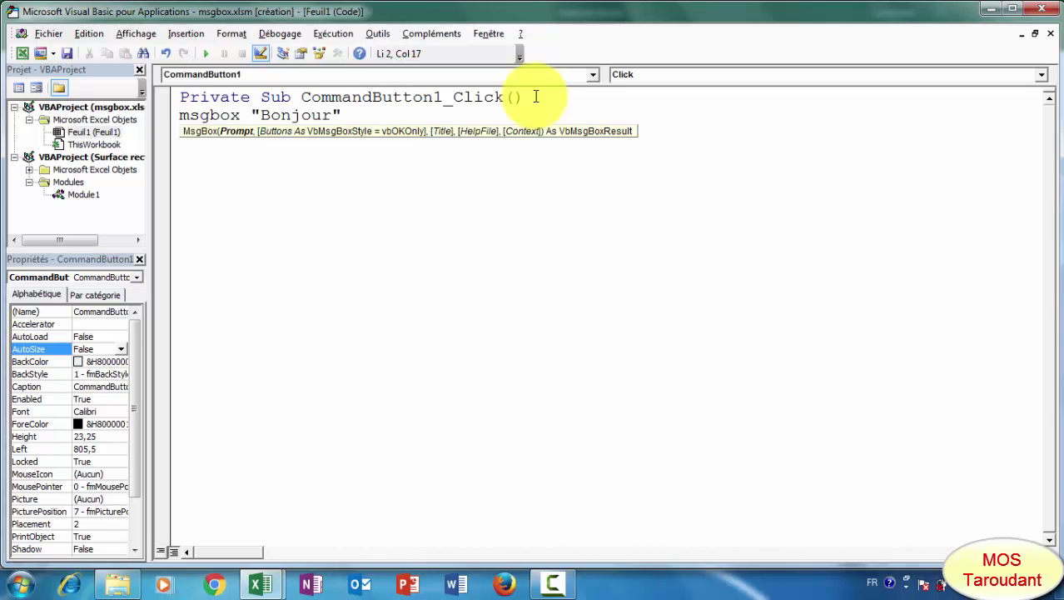
pyautogui.click(325, 183)
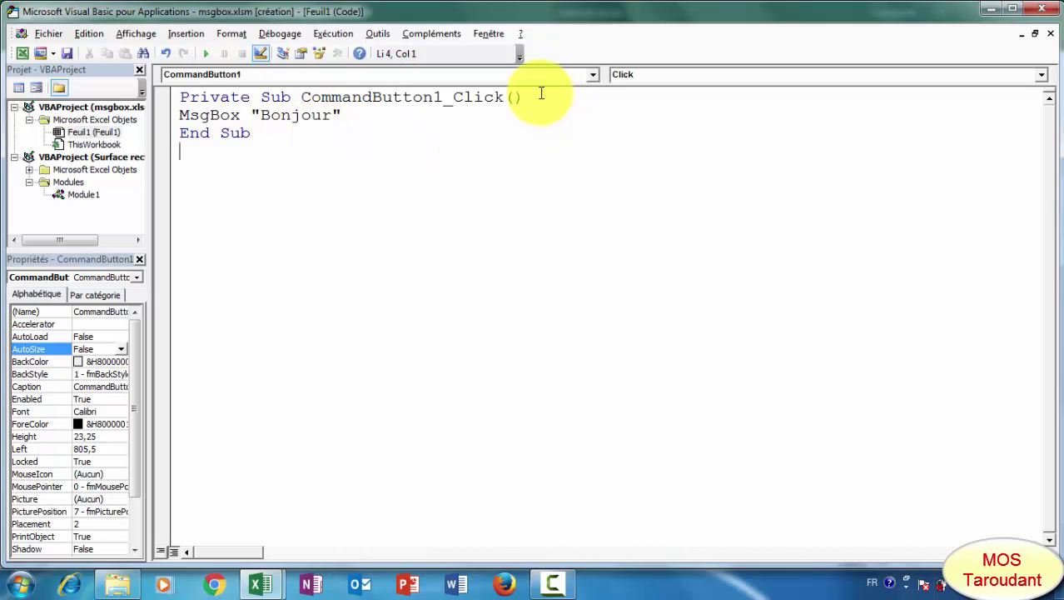
pyautogui.press('Return')
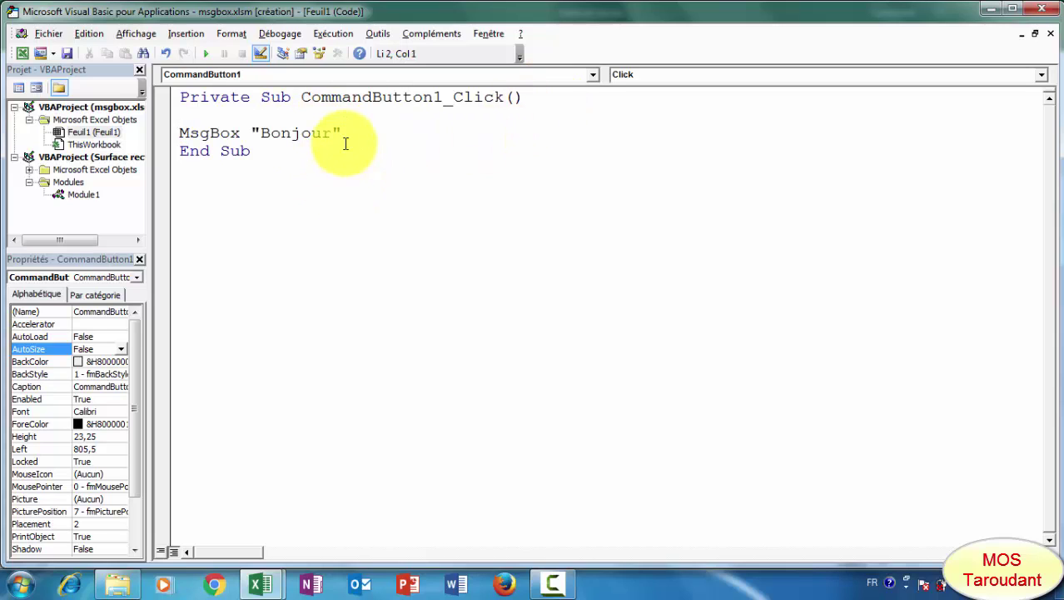
pyautogui.press('Return')
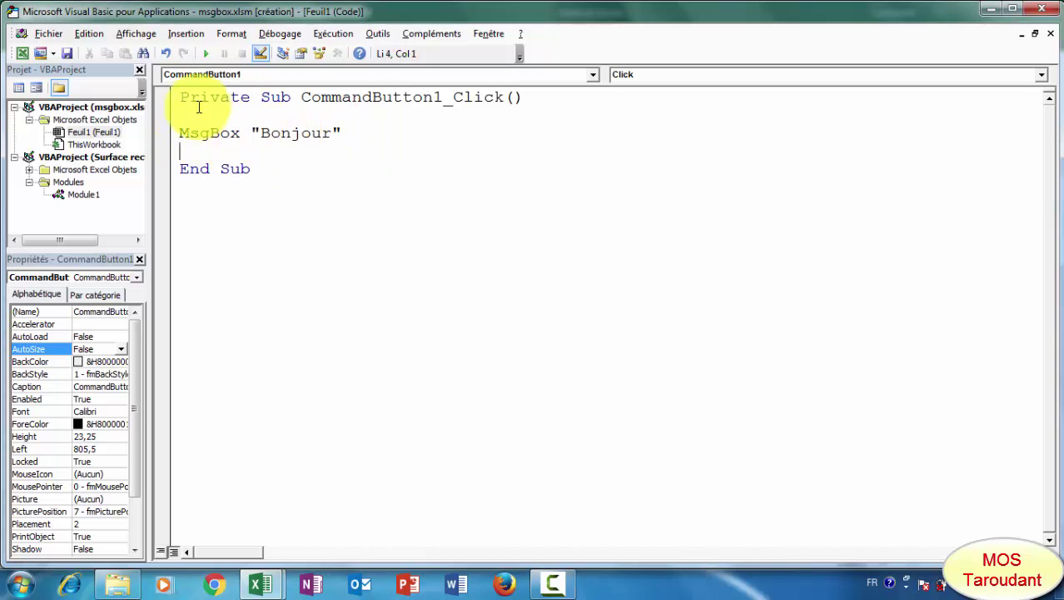
pyautogui.click(28, 53)
pyautogui.click(906, 259)
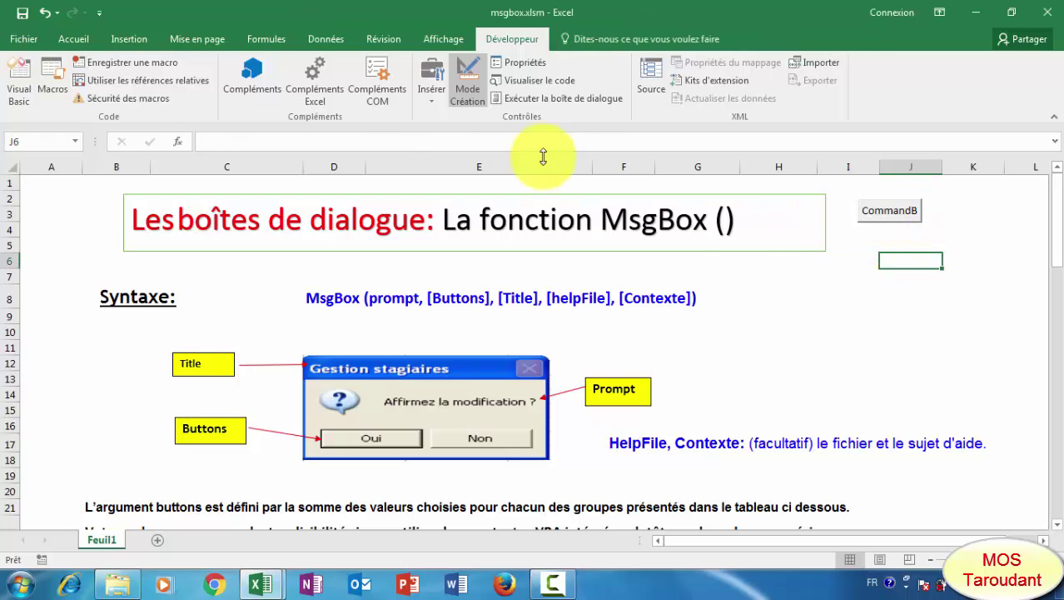
# Turn off design mode, run the button, and dismiss its Bonjour message
pyautogui.click(468, 98)
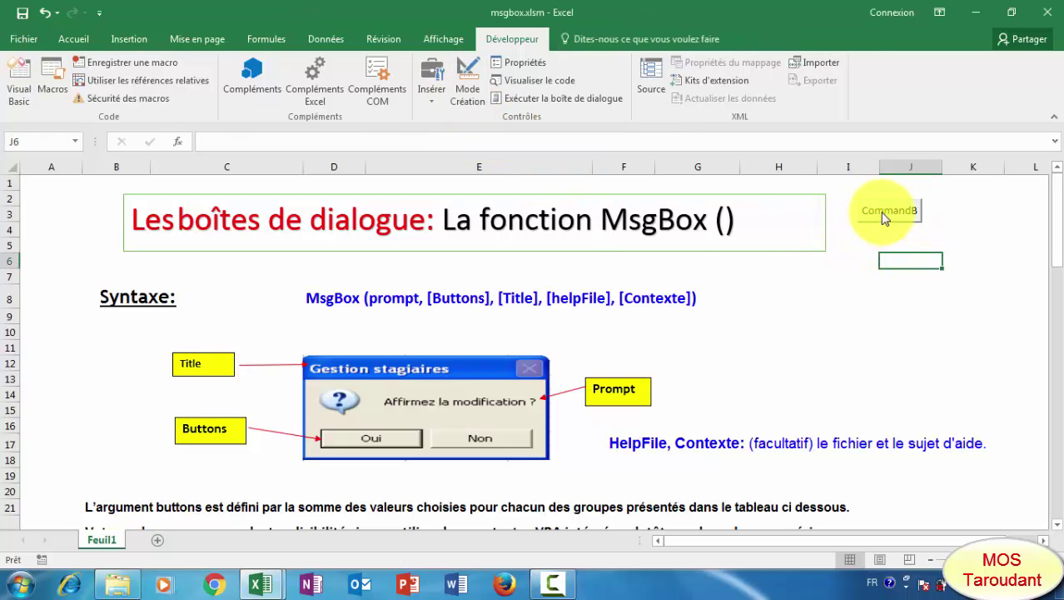
pyautogui.click(885, 213)
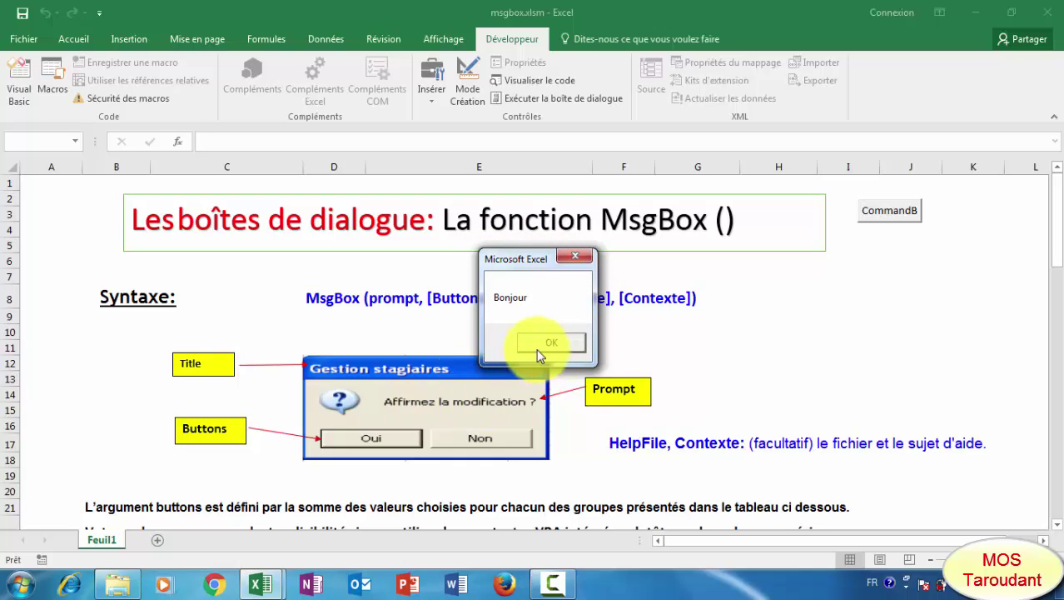
pyautogui.click(539, 349)
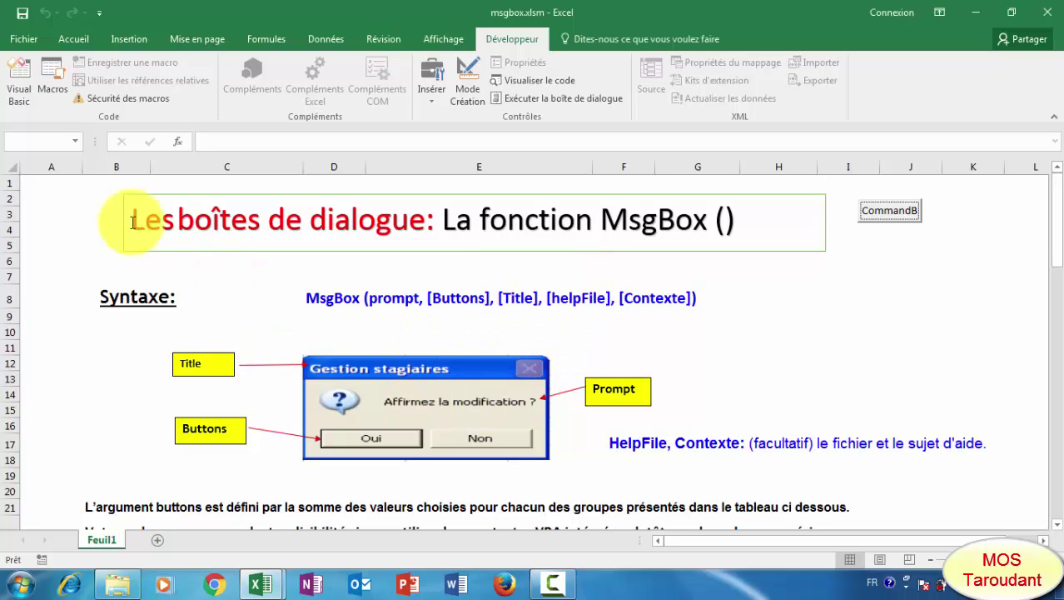
pyautogui.click(25, 92)
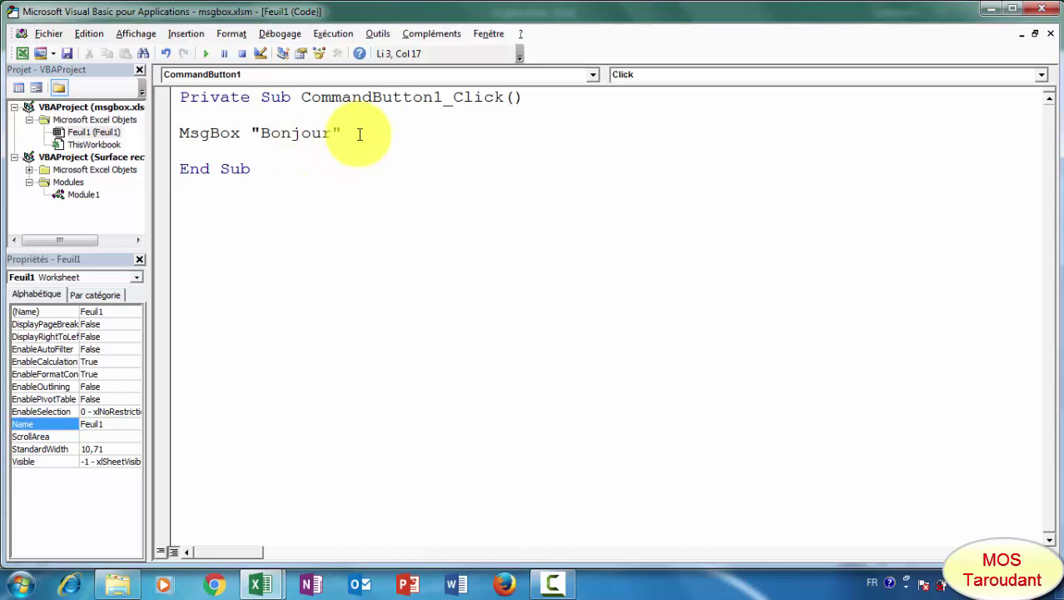
# Change the line to MsgBox "Bonjour", vbInformation using the IntelliSense list
pyautogui.write(',')
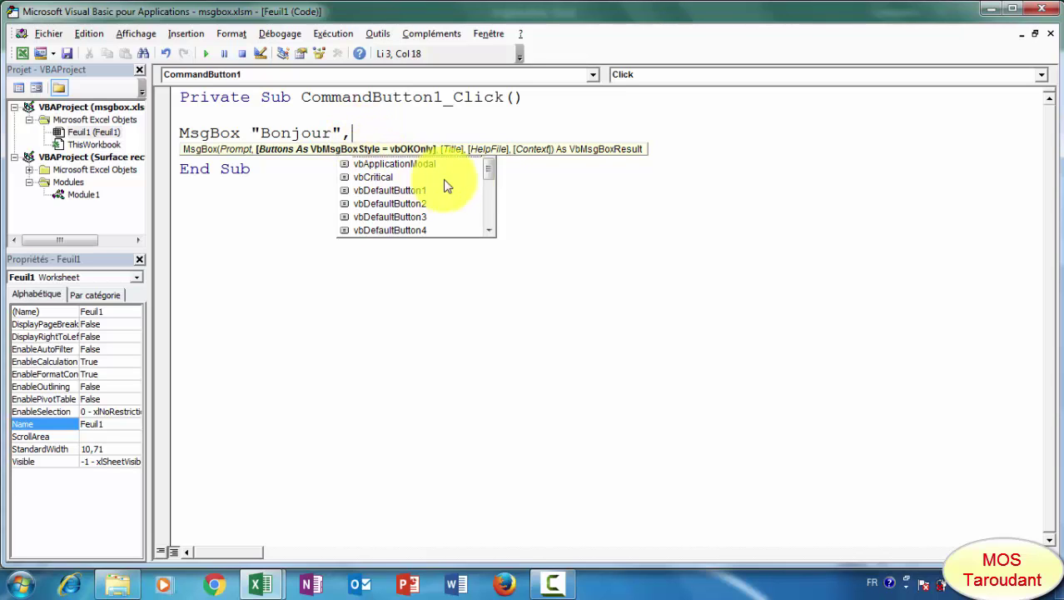
pyautogui.click(490, 231)
pyautogui.click(489, 230)
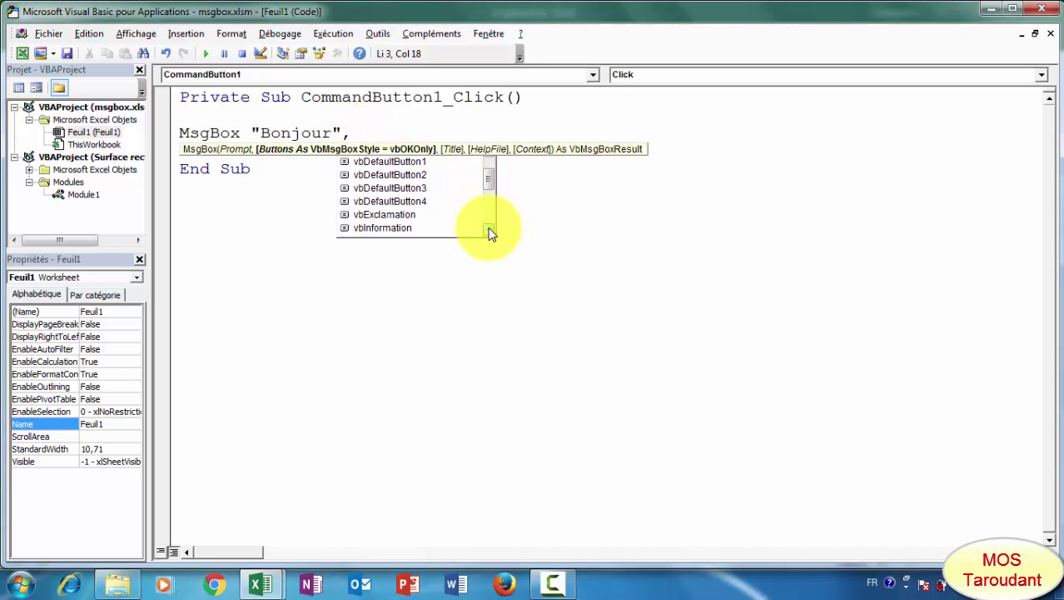
pyautogui.doubleClick(490, 230)
pyautogui.click(489, 231)
pyautogui.click(394, 191)
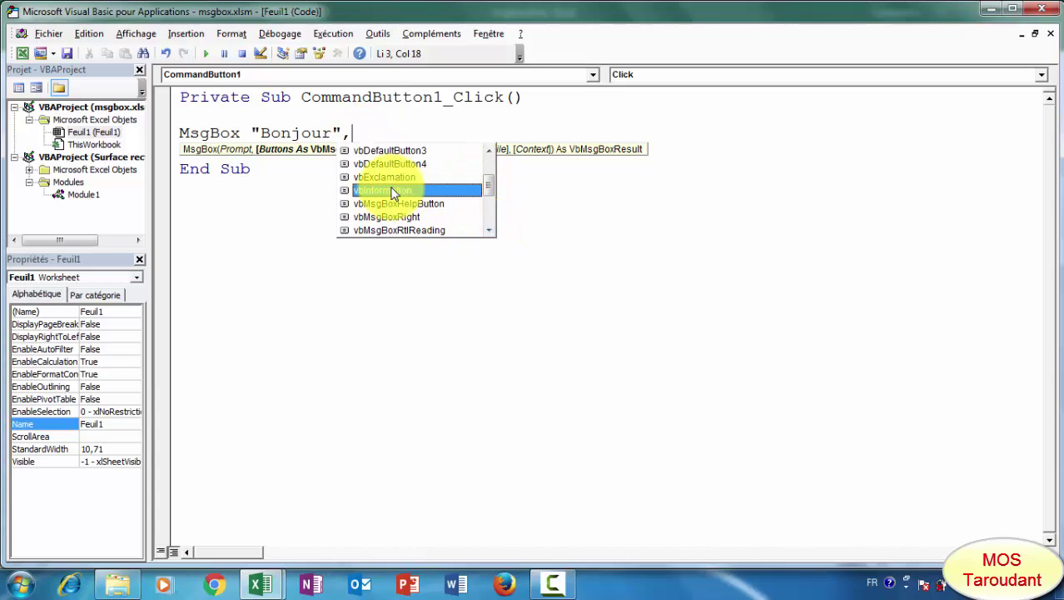
pyautogui.doubleClick(392, 191)
pyautogui.click(423, 193)
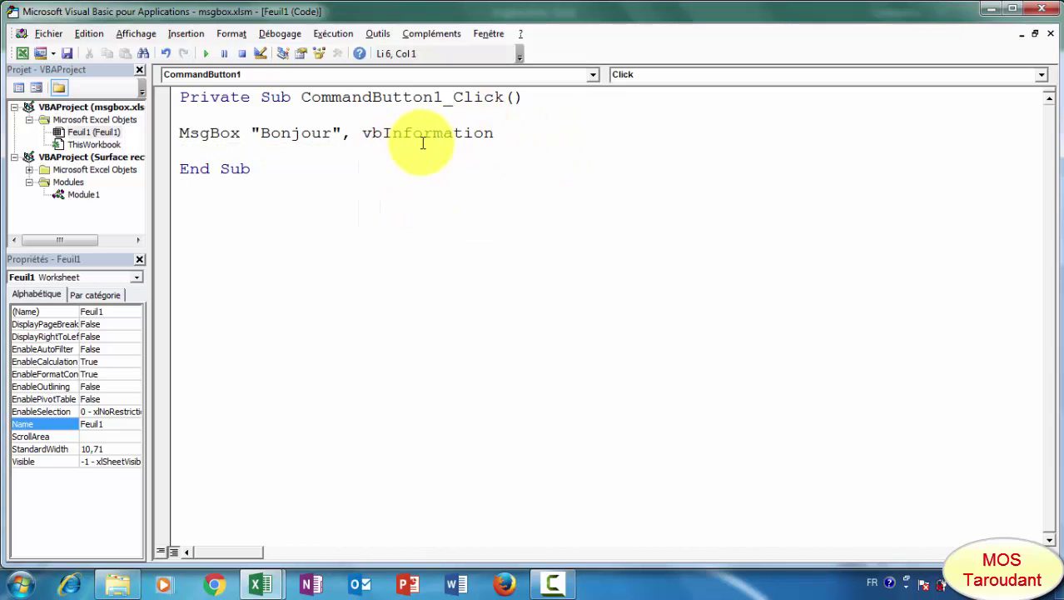
pyautogui.click(26, 55)
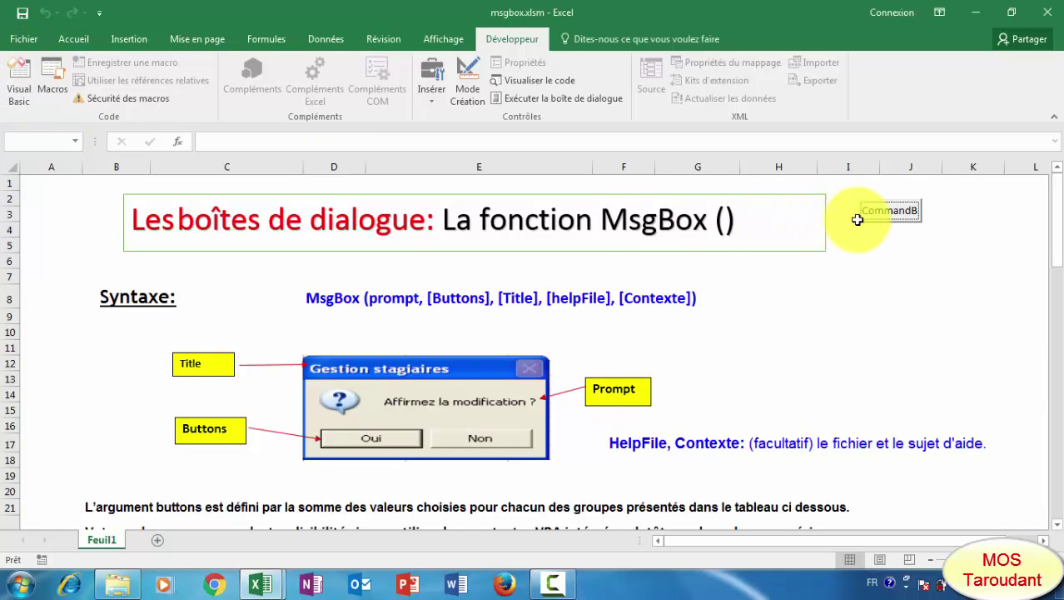
# Run the button and dismiss the Bonjour message, now showing an information icon
pyautogui.click(886, 214)
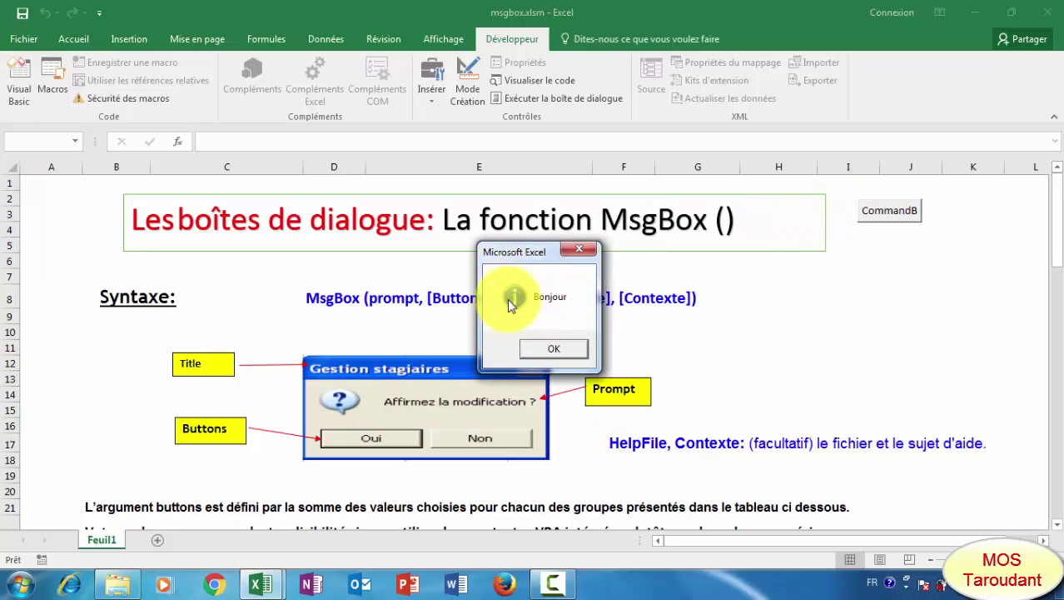
pyautogui.click(555, 348)
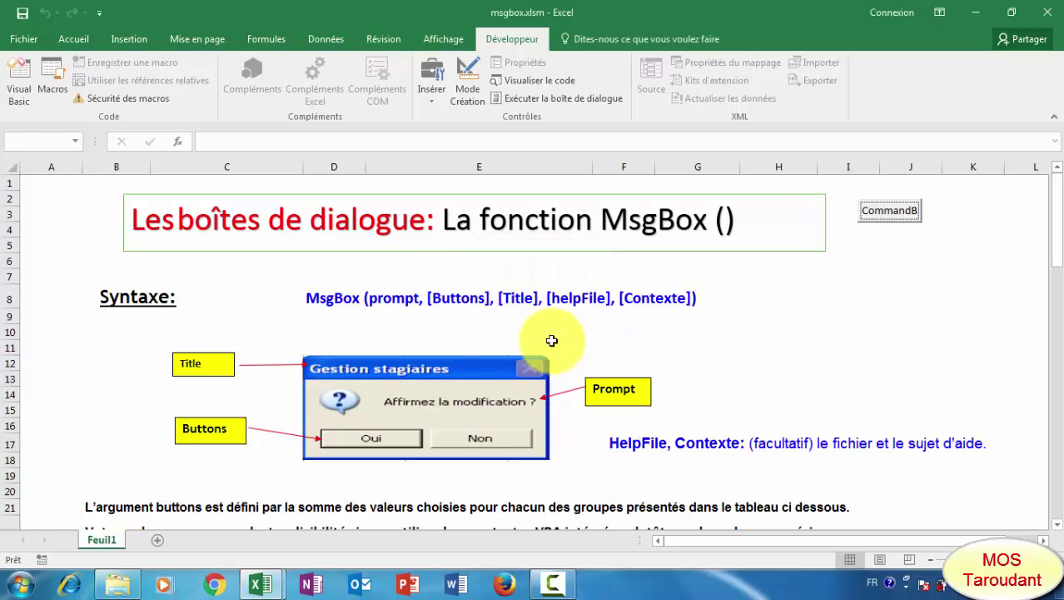
pyautogui.click(20, 94)
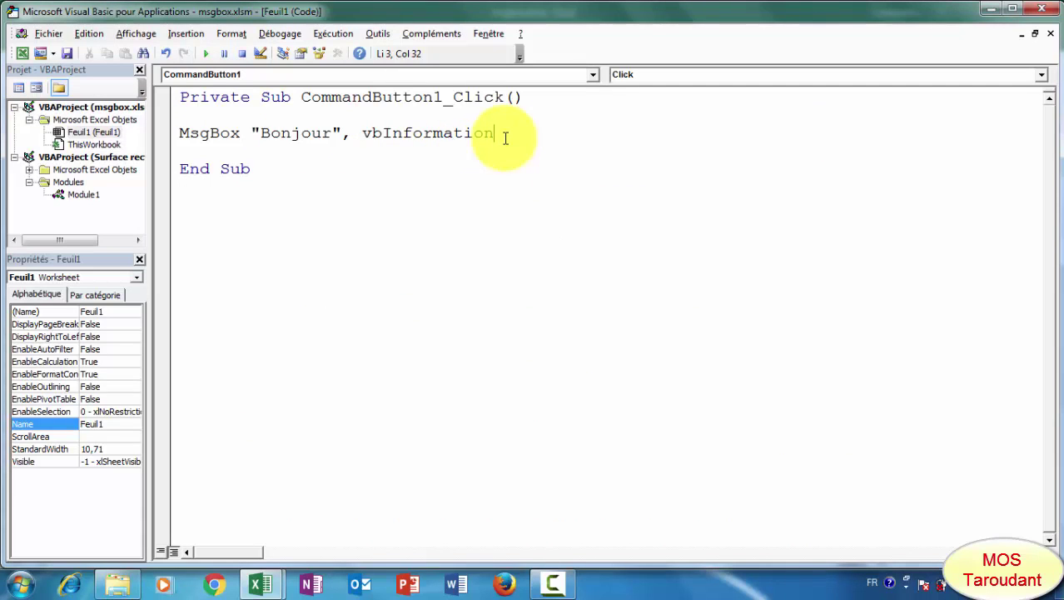
# Extend the line to MsgBox "Bonjour", vbInformation, "Gestion club"
pyautogui.write(',"Gestion club')
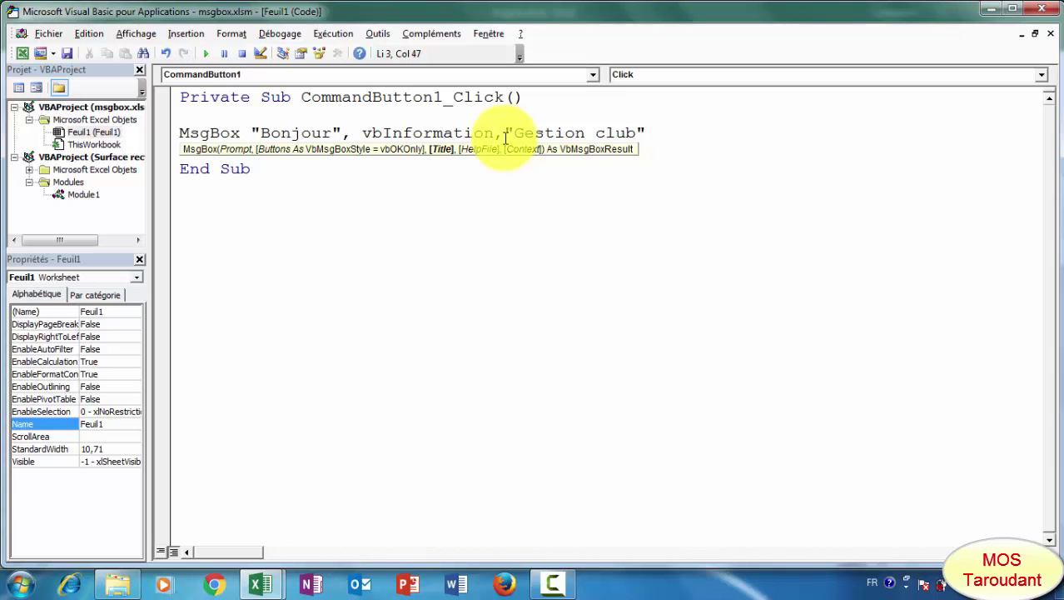
pyautogui.click(458, 204)
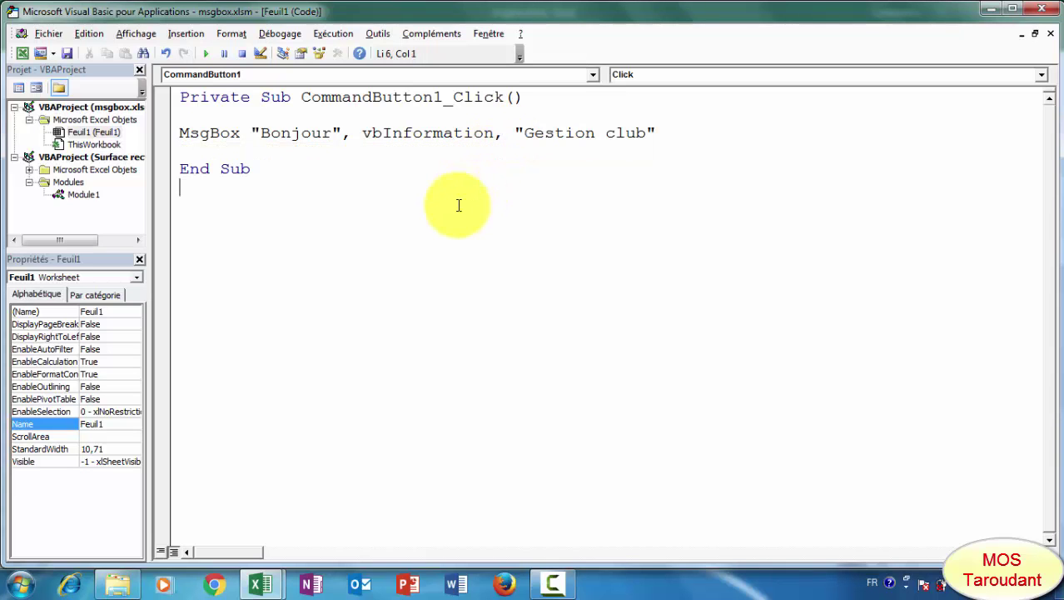
pyautogui.click(21, 57)
# Test the Gestion club message, then scroll down to the MsgBox constants table
pyautogui.click(886, 215)
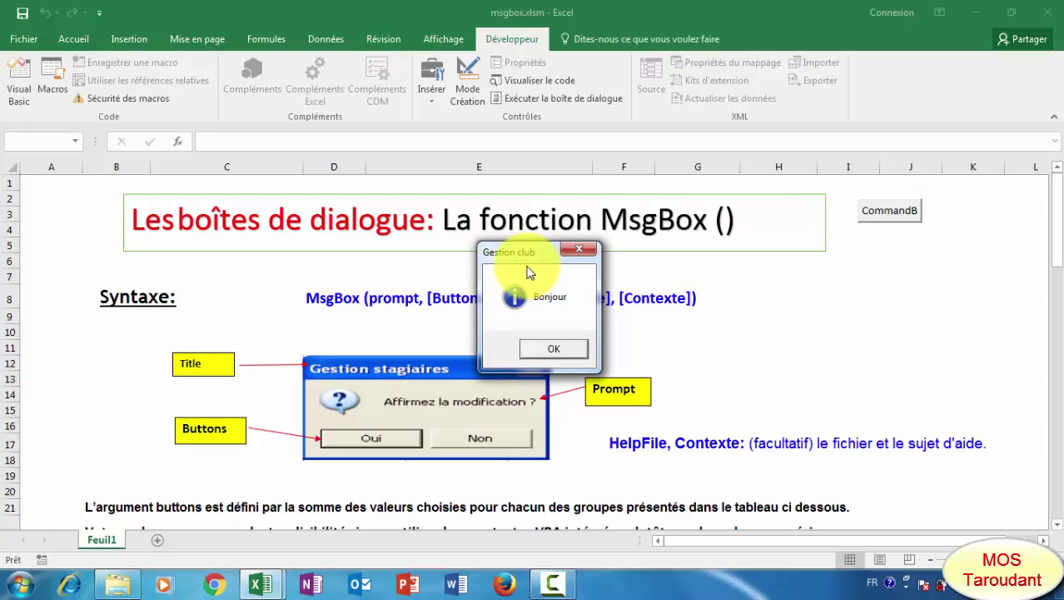
pyautogui.click(557, 350)
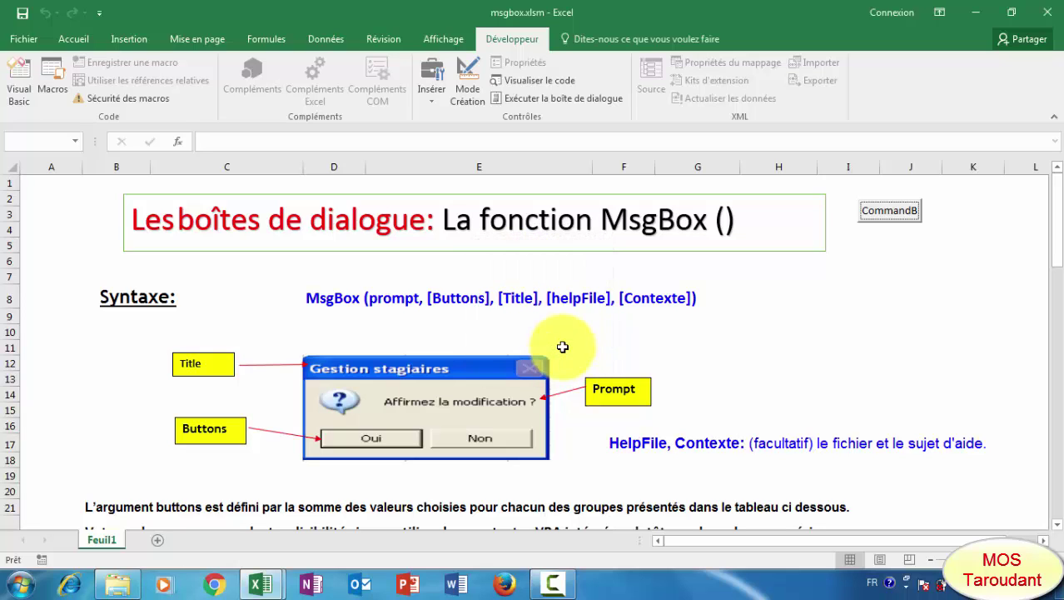
pyautogui.scroll(-5, 644, 317)
pyautogui.scroll(-1, 645, 319)
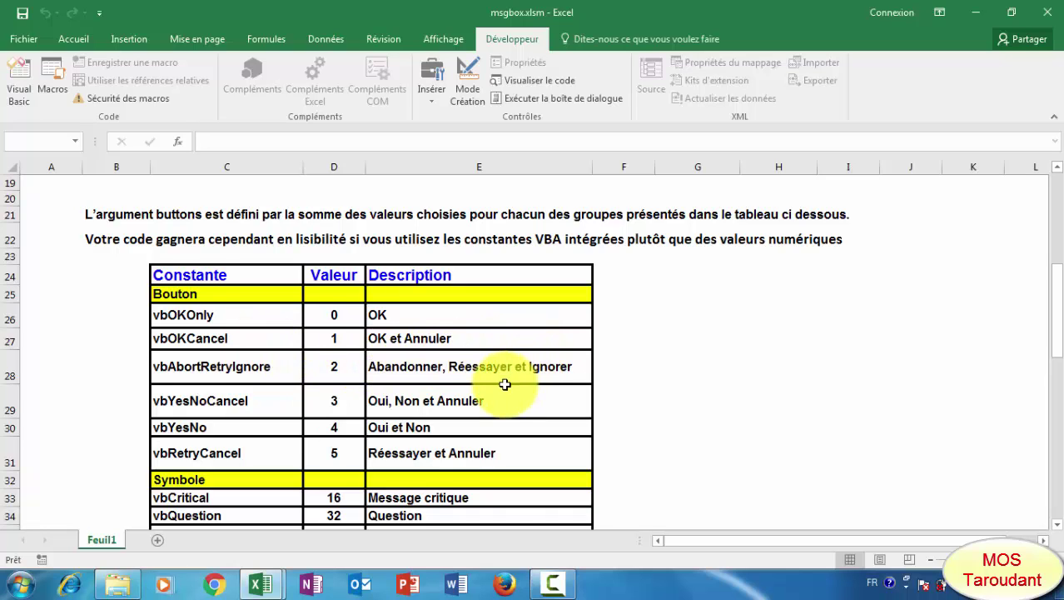
pyautogui.scroll(-2, 504, 381)
pyautogui.scroll(-1, 505, 384)
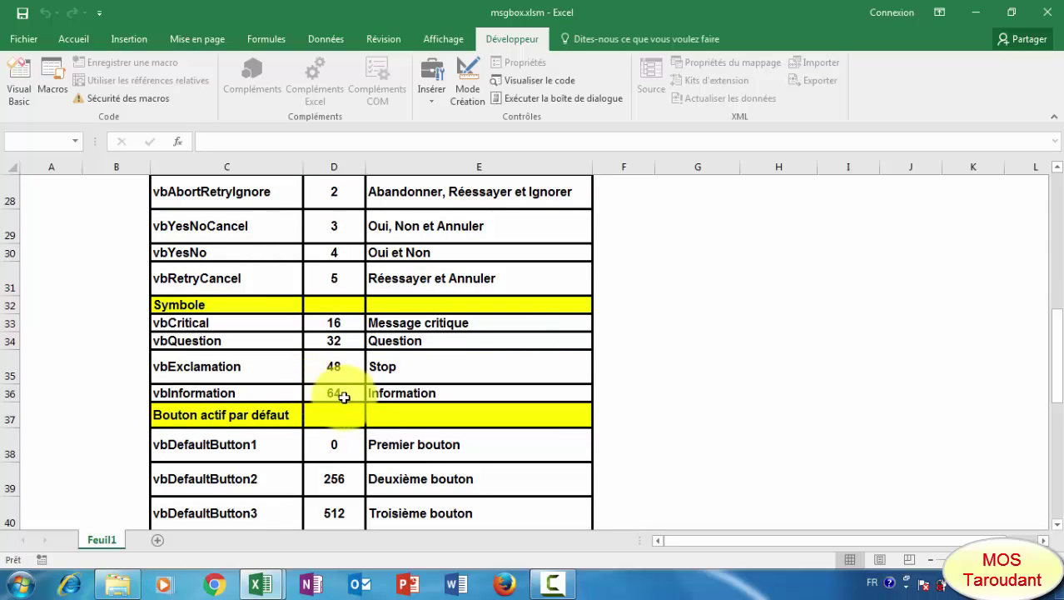
# Change the line to MsgBox "Bonjour", 64, "Gestion club" and return to Excel
pyautogui.click(19, 79)
pyautogui.doubleClick(429, 138)
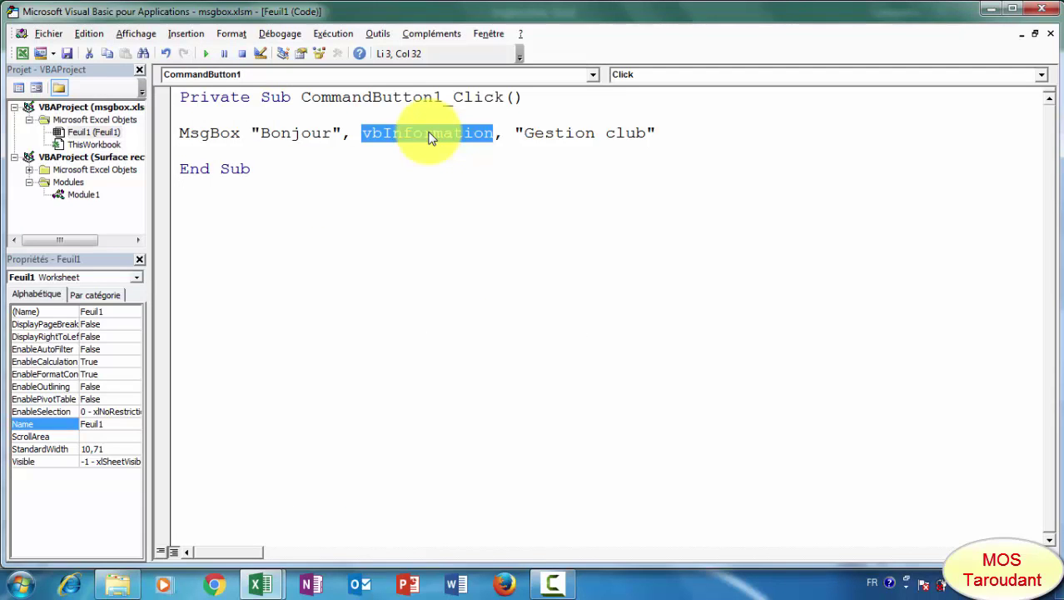
pyautogui.write('-')
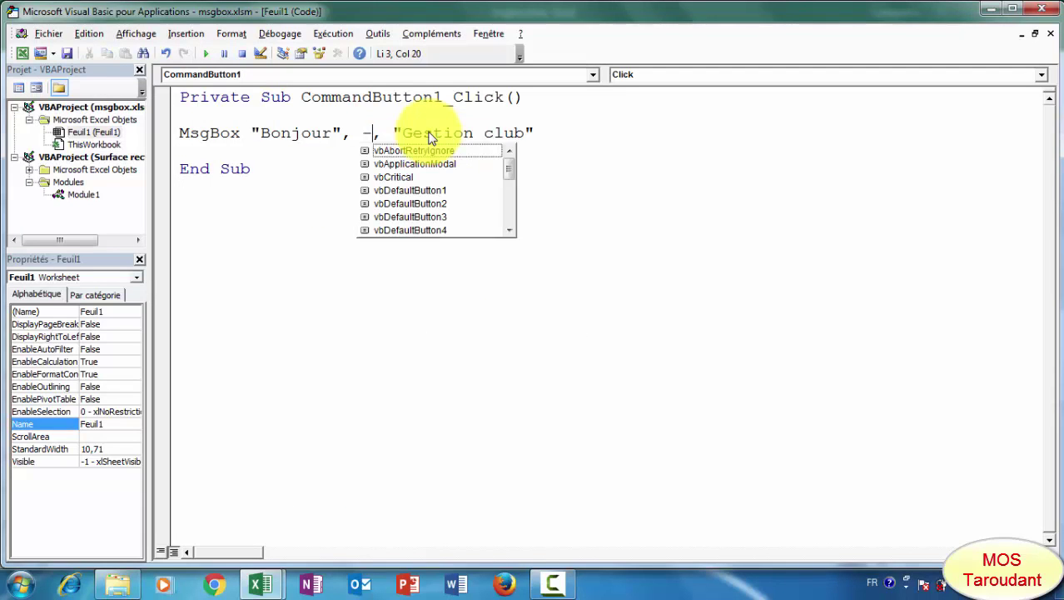
pyautogui.press('BackSpace')
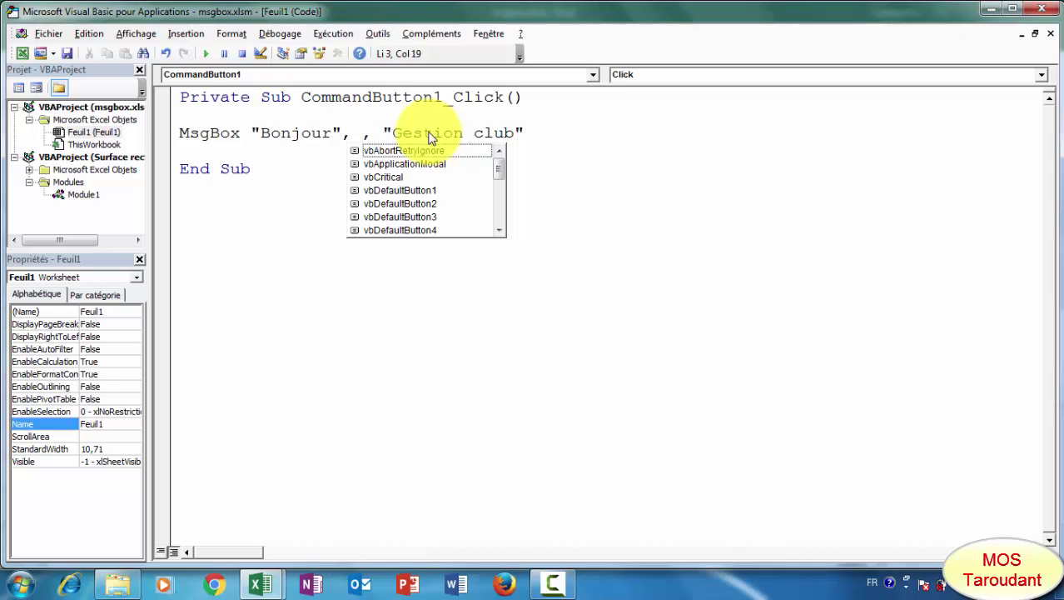
pyautogui.write('64')
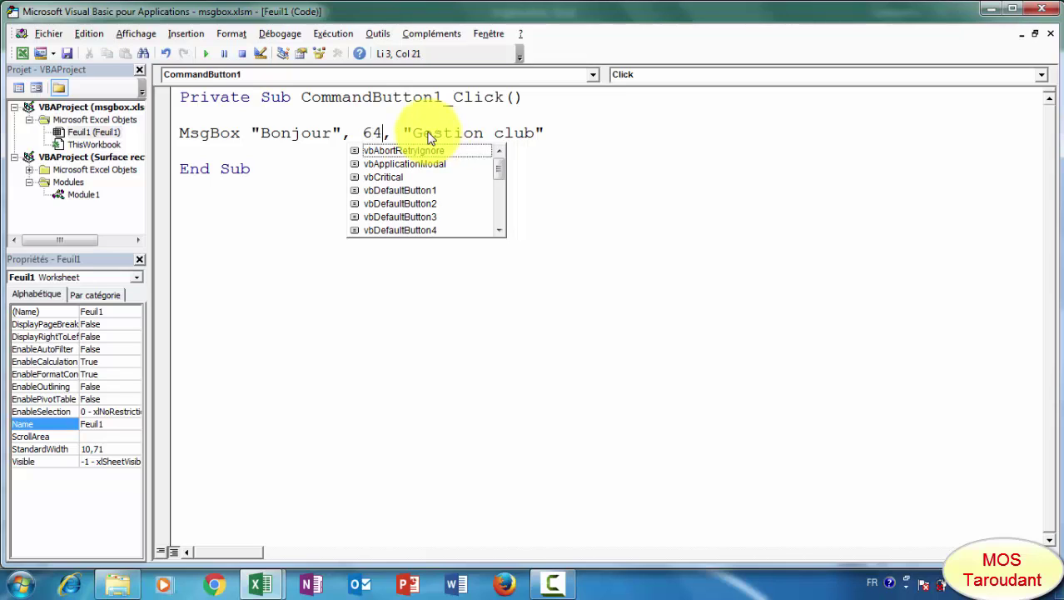
pyautogui.click(351, 293)
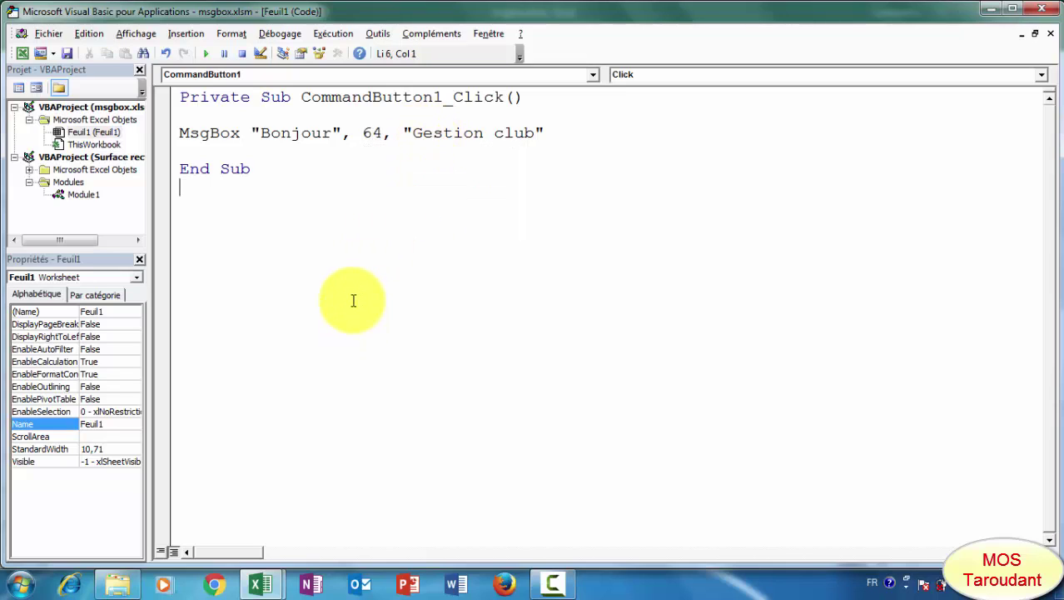
pyautogui.click(22, 53)
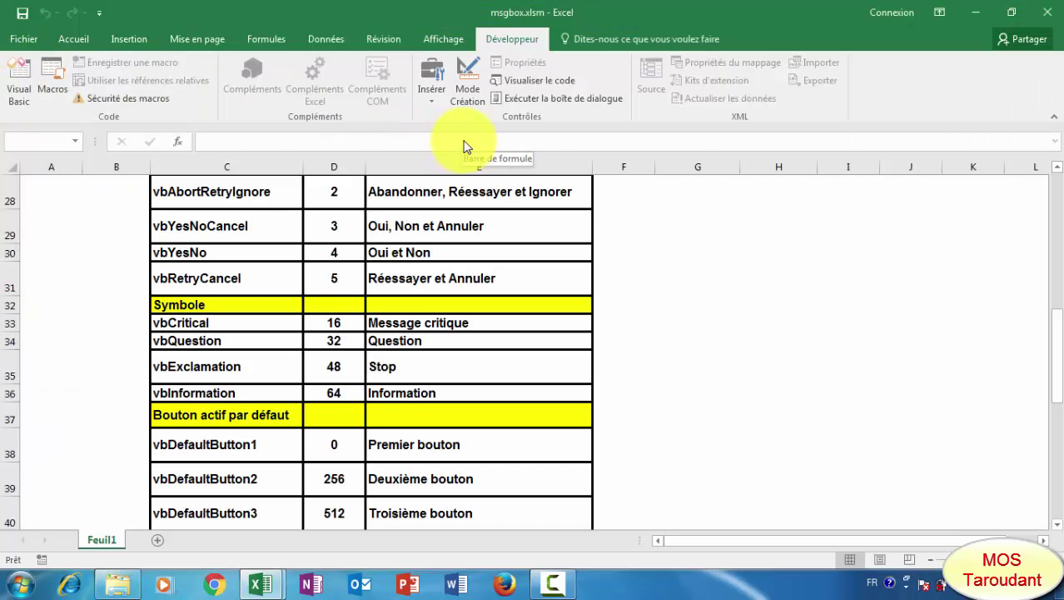
# Check the 64 version still shows the information icon, then scroll to the Bouton/Symbole constants
pyautogui.scroll(2, 690, 229)
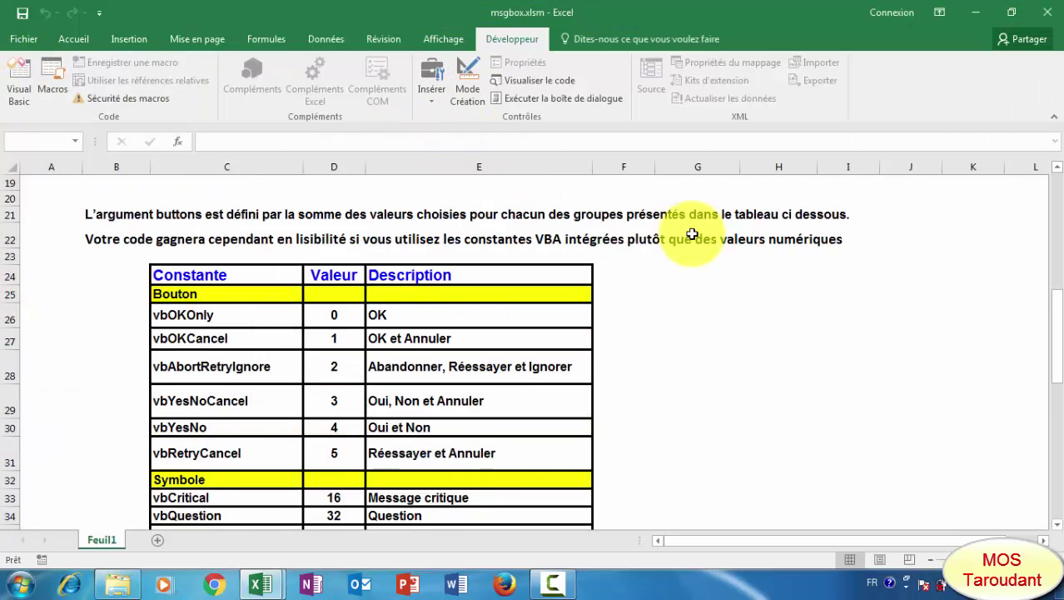
pyautogui.scroll(7, 672, 185)
pyautogui.click(876, 215)
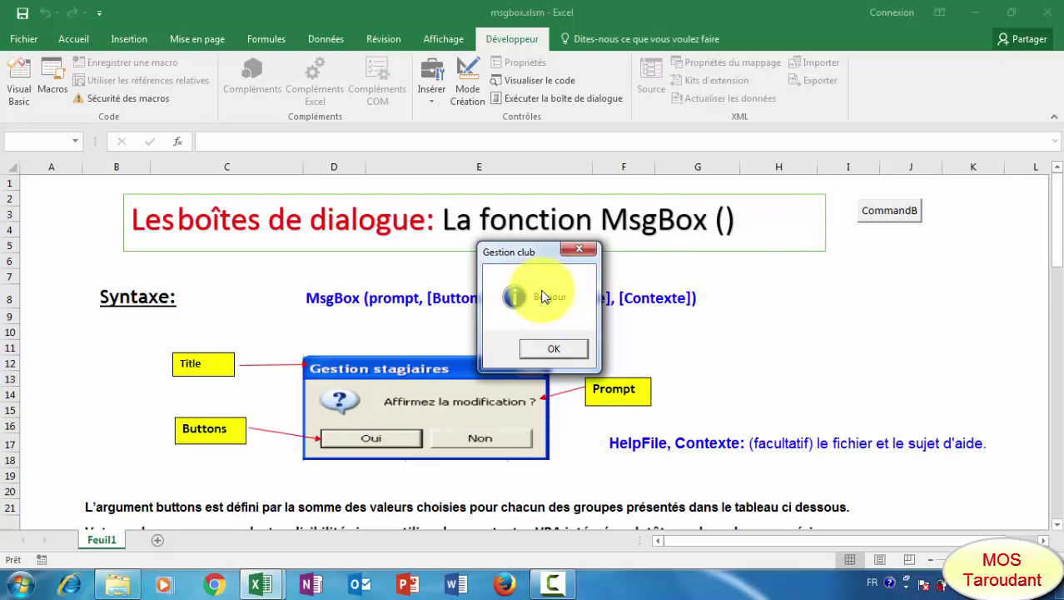
pyautogui.click(553, 349)
pyautogui.scroll(-5, 439, 320)
pyautogui.scroll(-1, 439, 319)
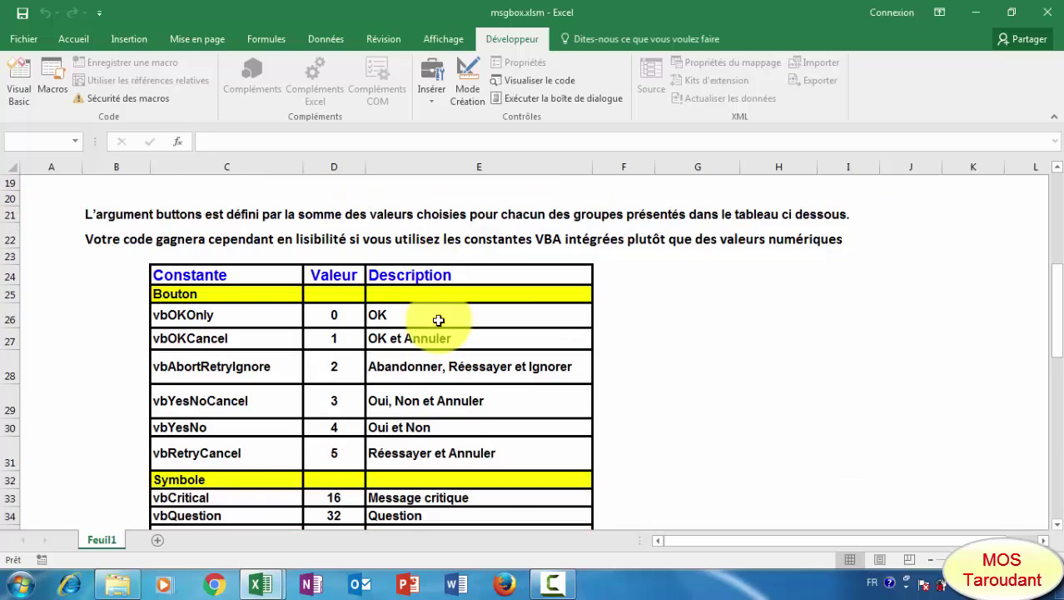
pyautogui.scroll(-1, 439, 319)
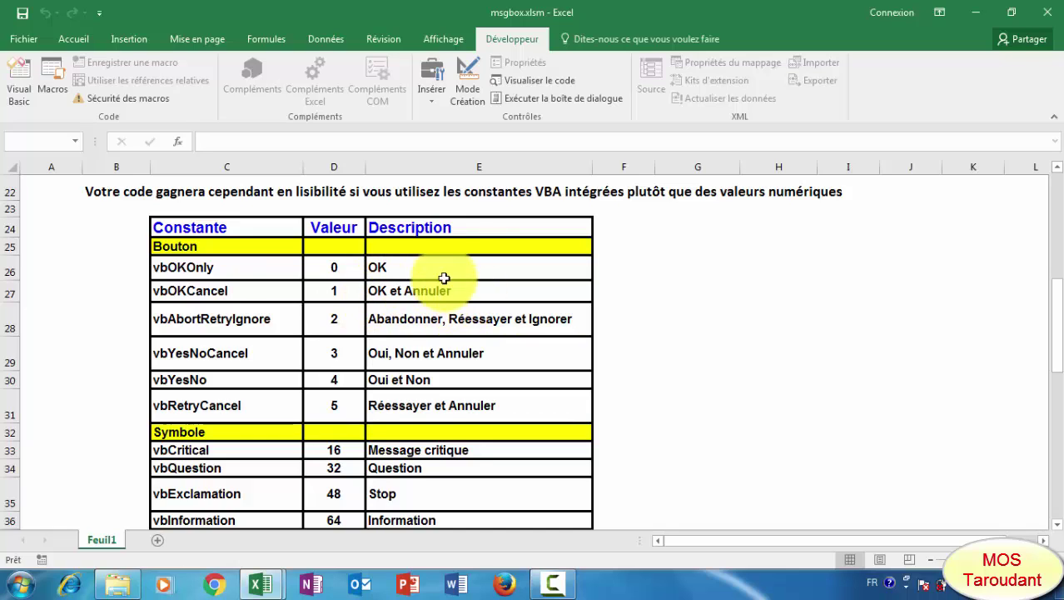
# Replace 64 with 1 as the MsgBox buttons argument
pyautogui.click(23, 87)
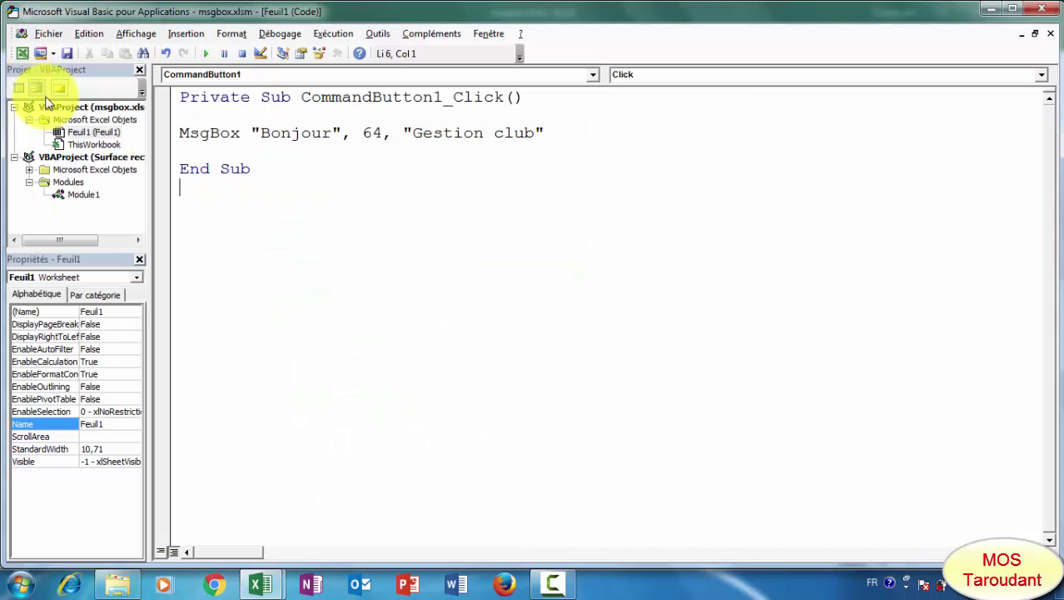
pyautogui.doubleClick(372, 133)
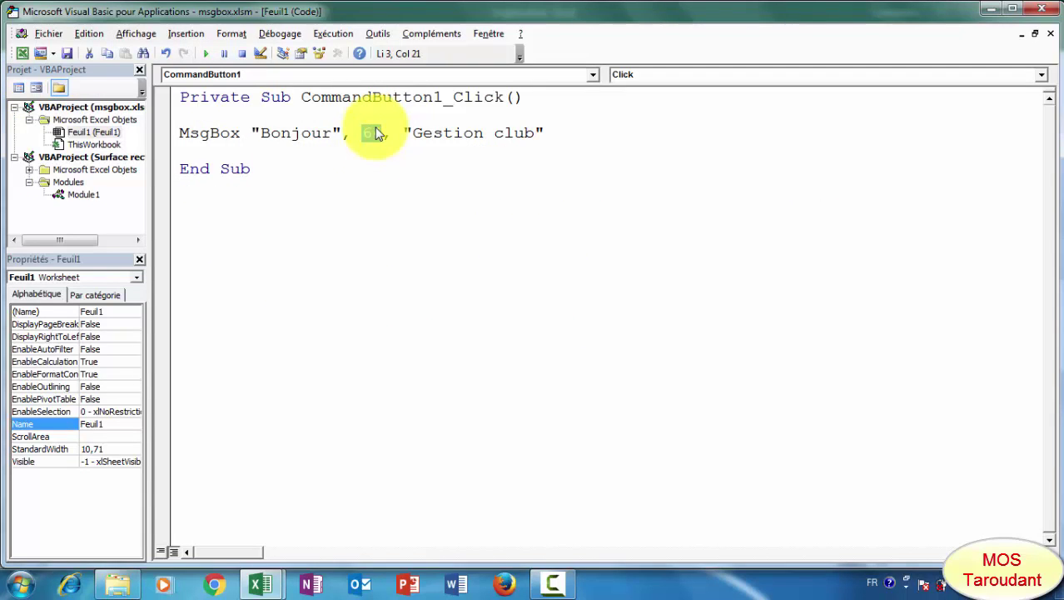
pyautogui.write('&')
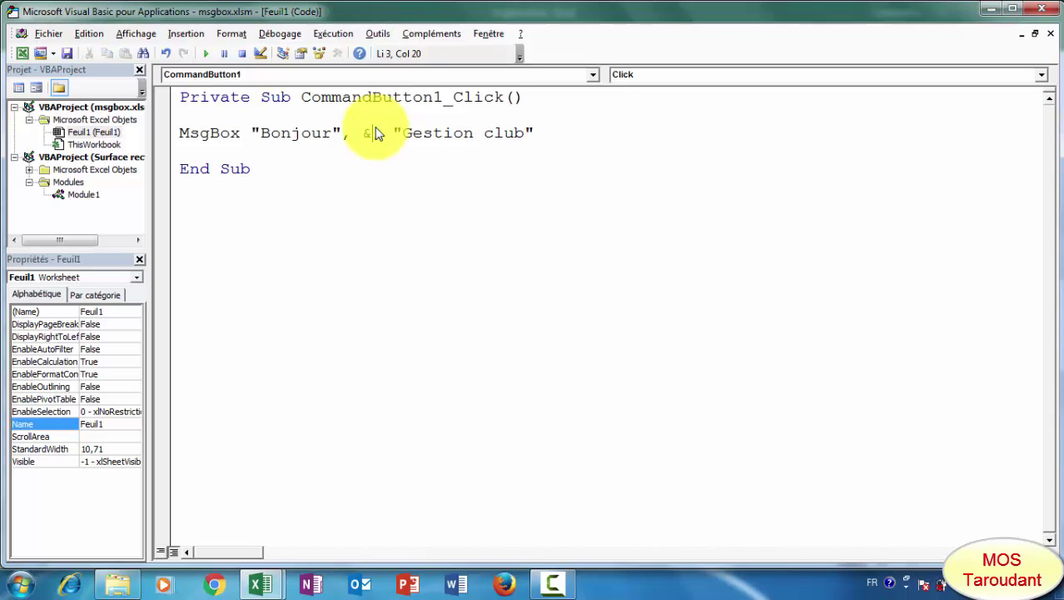
pyautogui.press('BackSpace')
pyautogui.write('1')
pyautogui.click(363, 180)
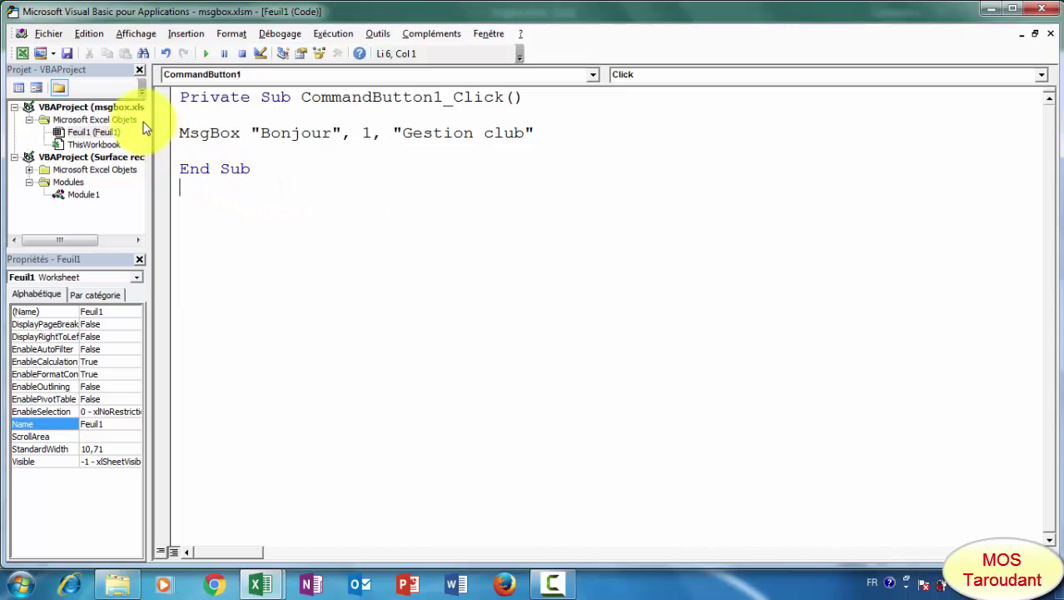
pyautogui.click(27, 50)
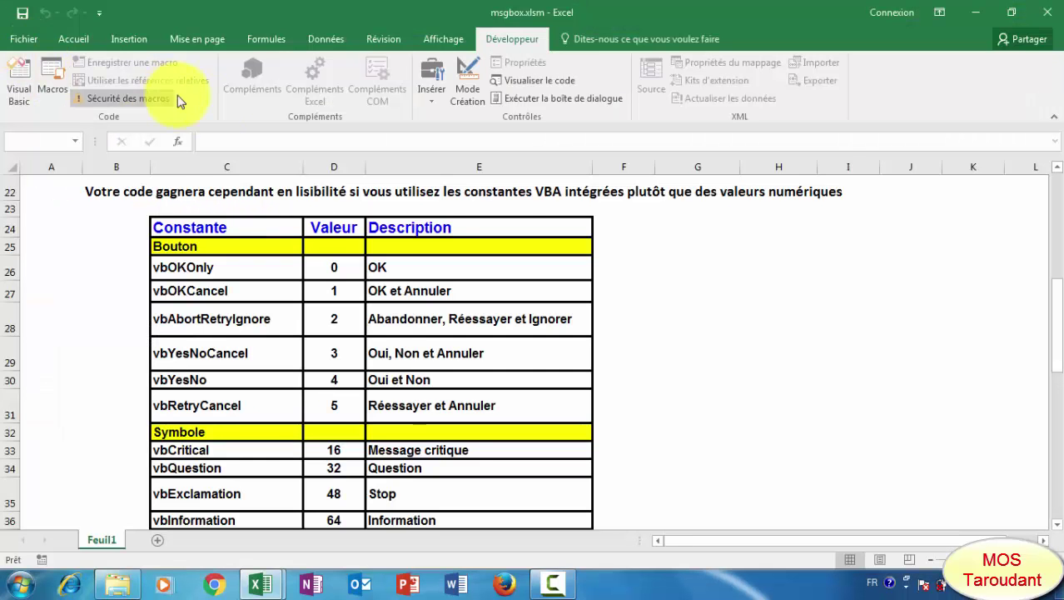
# Run the button and close the Bonjour message offering OK and Annuler
pyautogui.scroll(7, 703, 280)
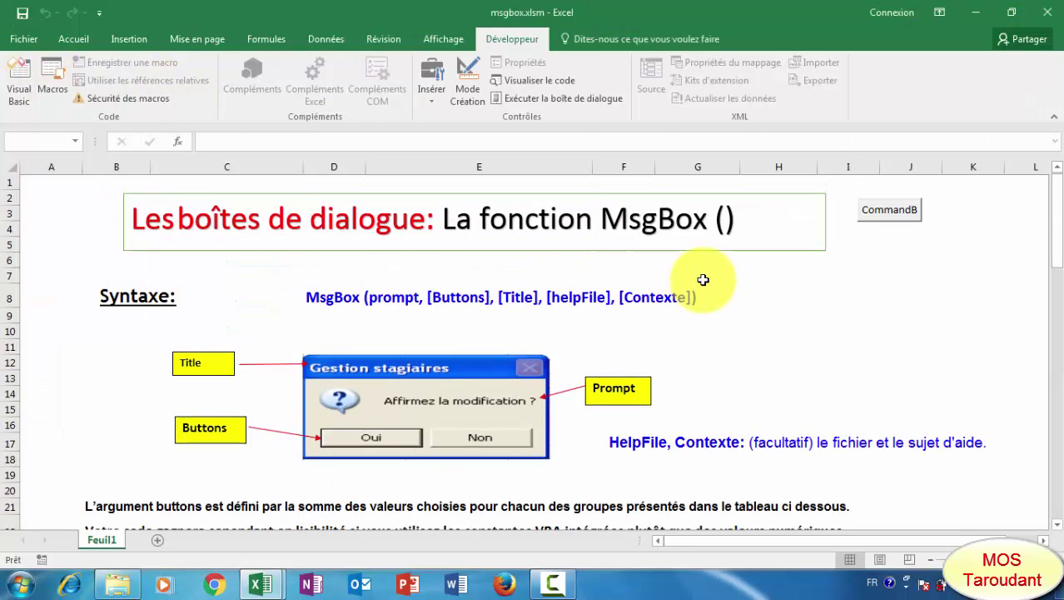
pyautogui.click(886, 213)
pyautogui.click(527, 343)
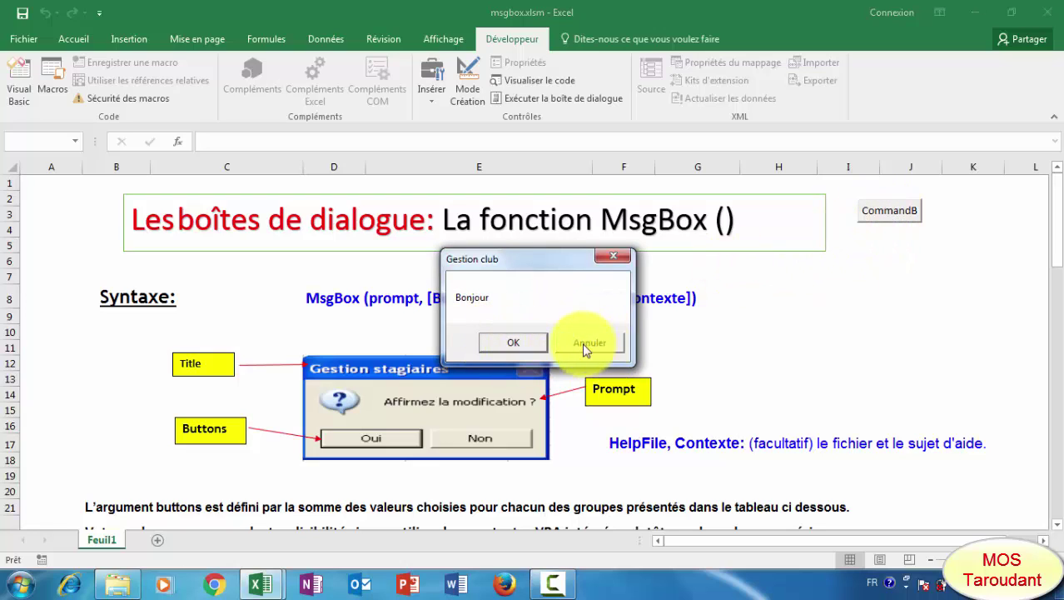
pyautogui.click(616, 259)
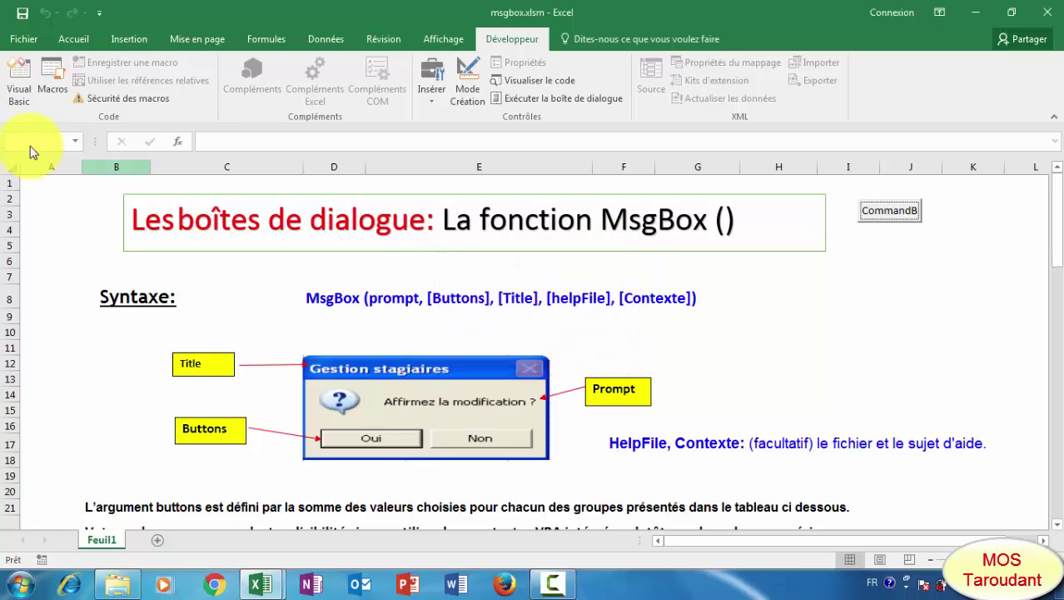
# Add the 1 + 64 buttons argument to the first button's Bonjour MsgBox line
pyautogui.click(25, 86)
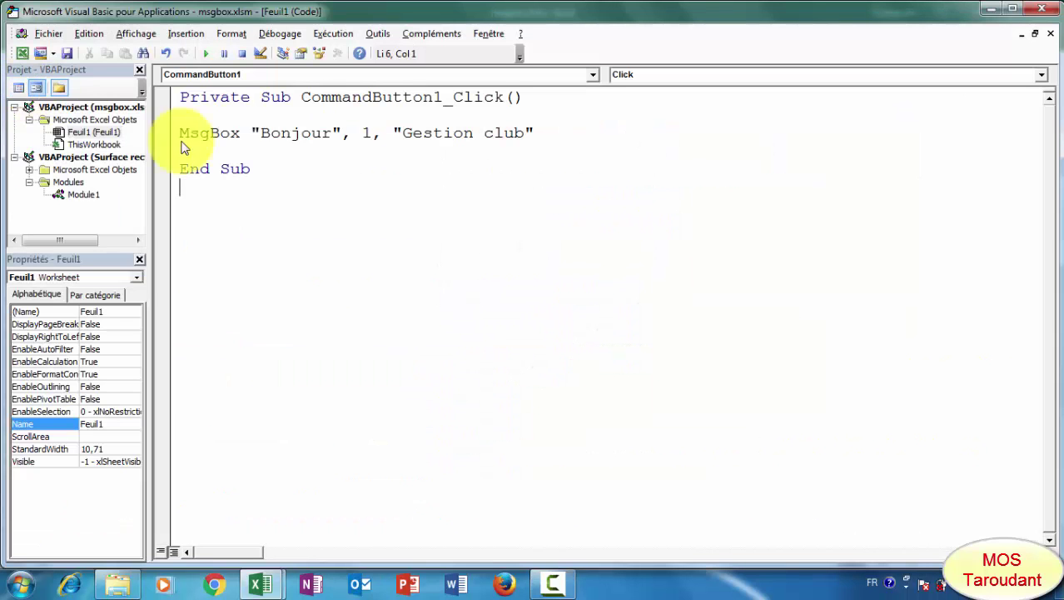
pyautogui.click(374, 133)
pyautogui.write(', 1 ')
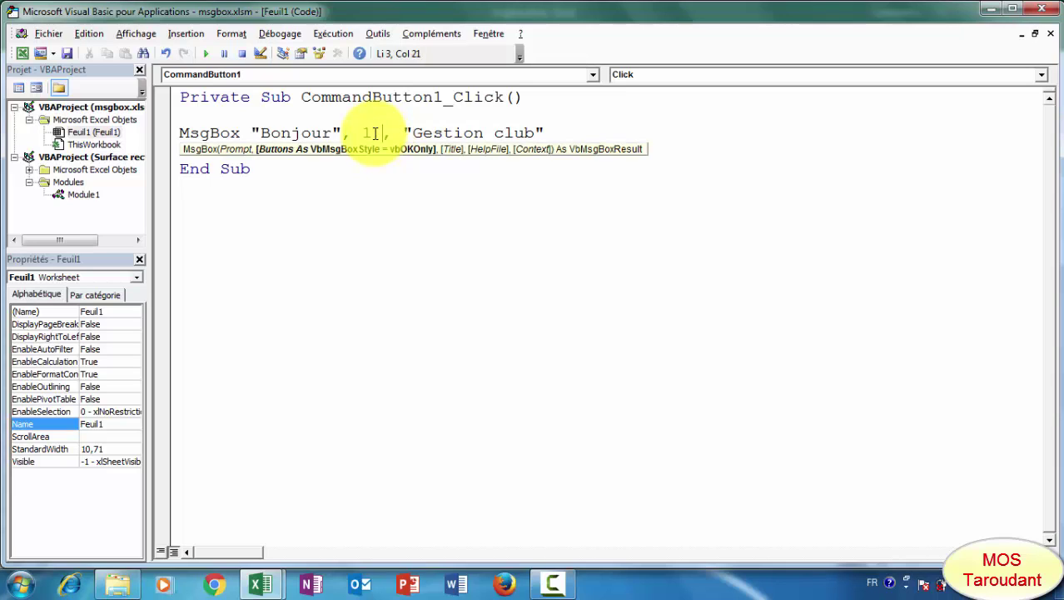
pyautogui.write('+')
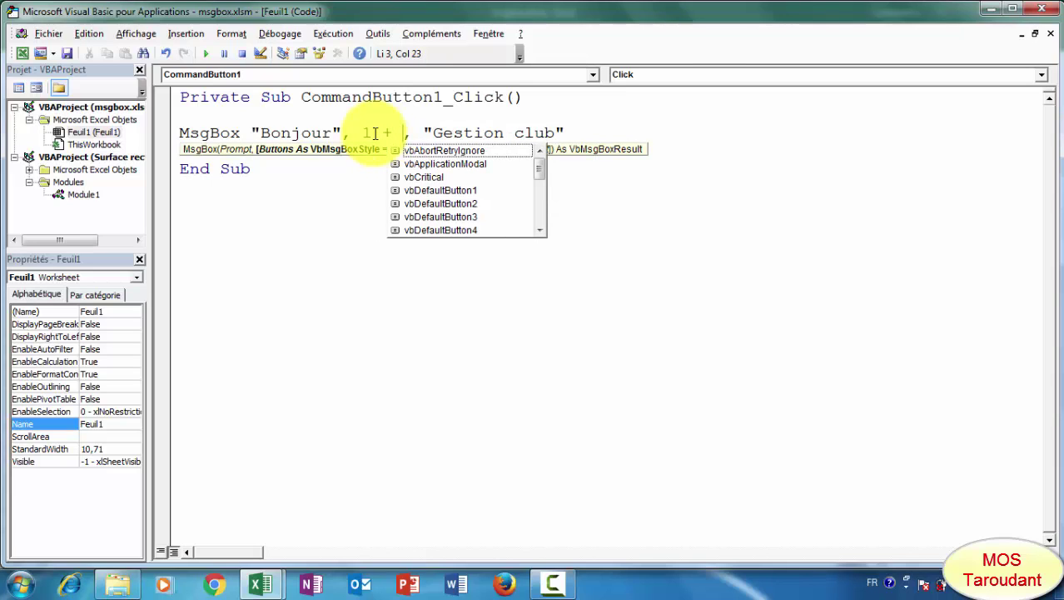
pyautogui.write(' 64')
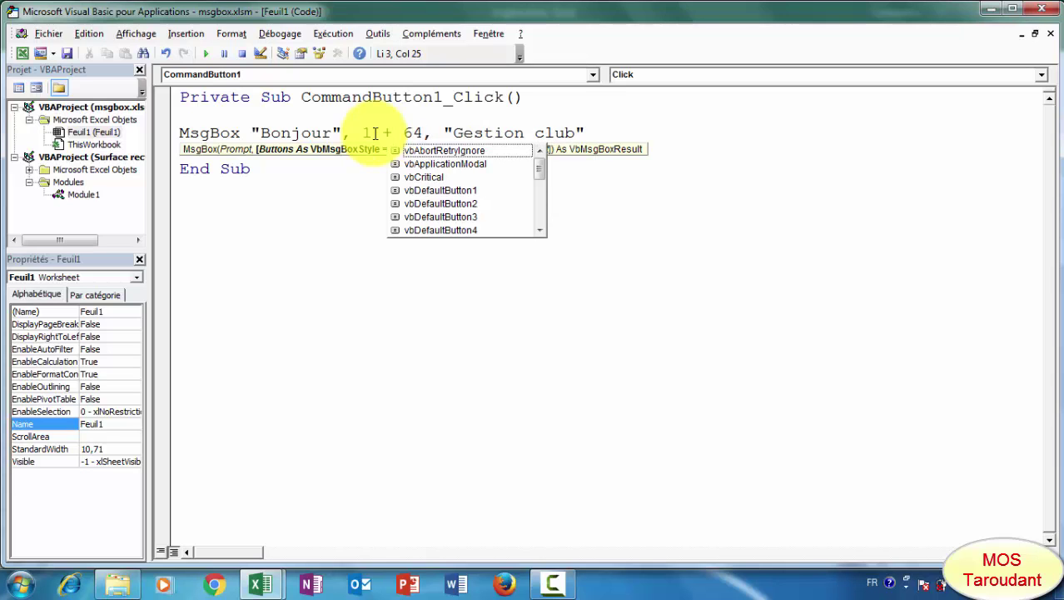
pyautogui.click(296, 252)
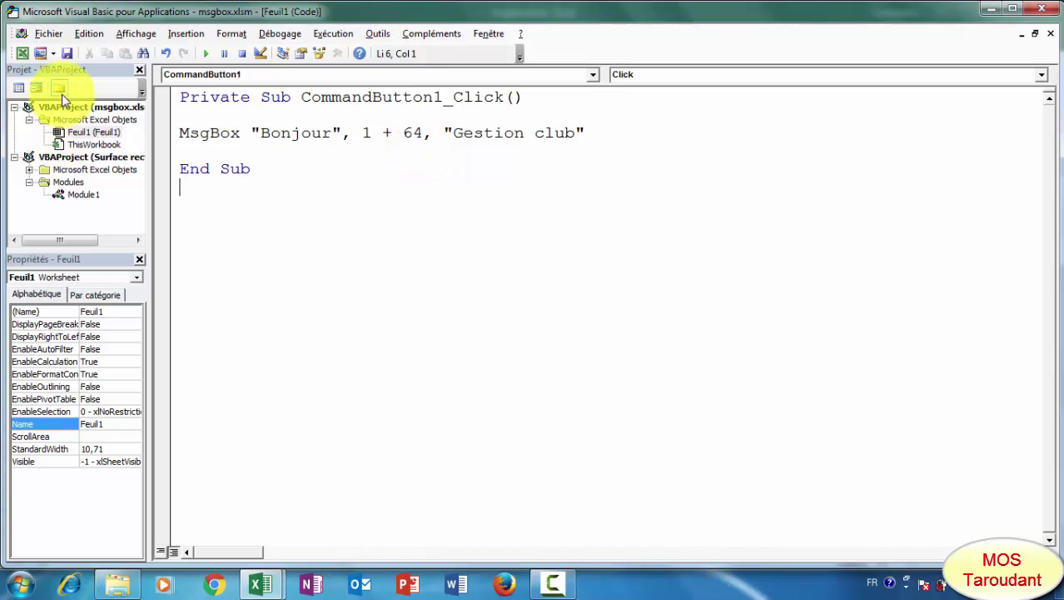
# Run CommandButton1 to show the Gestion club Bonjour message, then close it
pyautogui.click(23, 52)
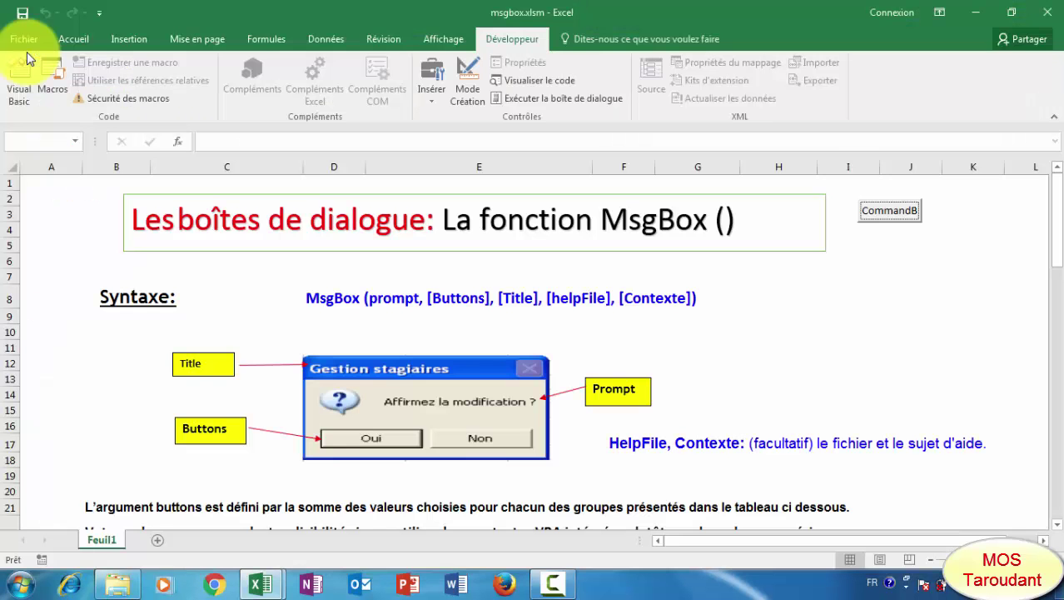
pyautogui.click(877, 210)
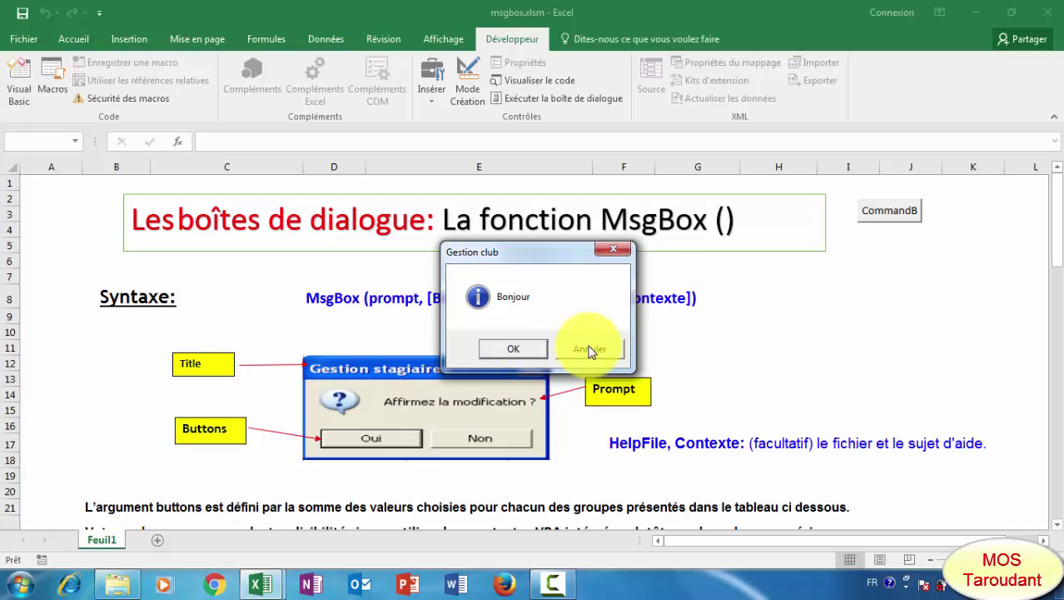
pyautogui.click(614, 252)
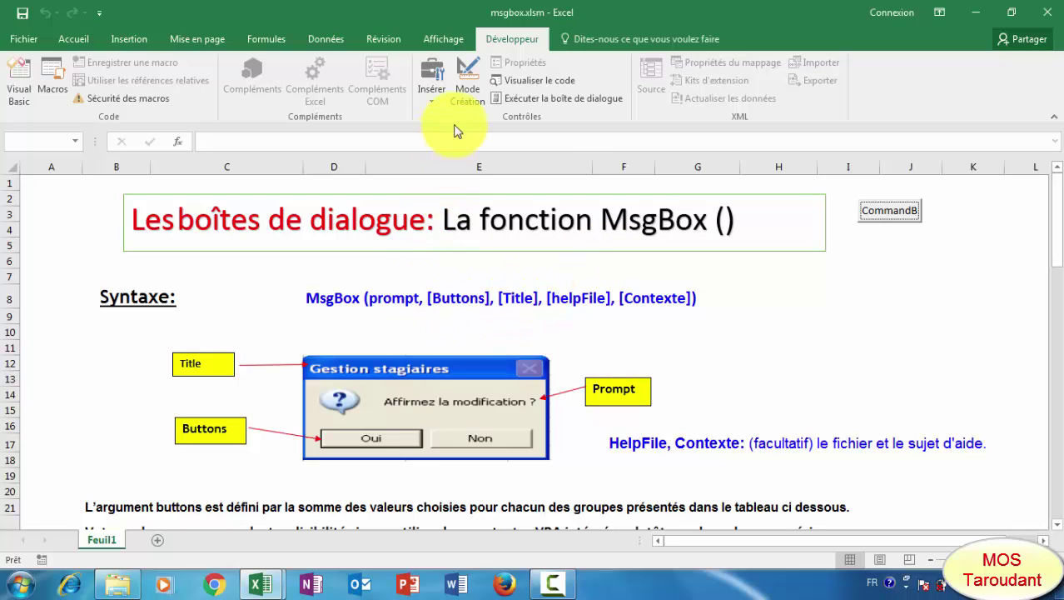
# Draw an ActiveX command button below CommandButton1 and open its CommandButton2_Click procedure
pyautogui.click(432, 98)
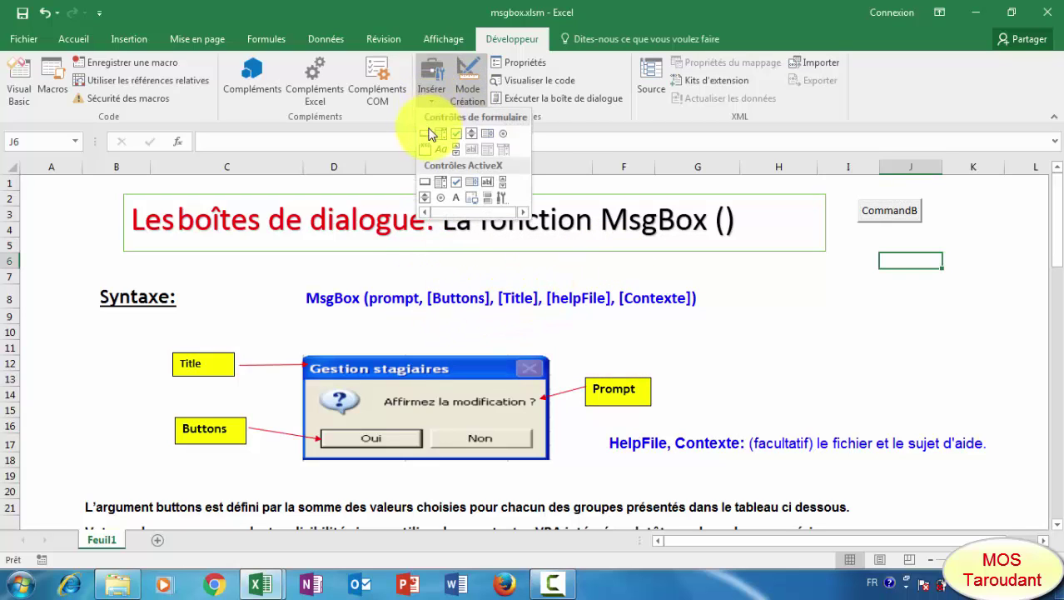
pyautogui.click(426, 181)
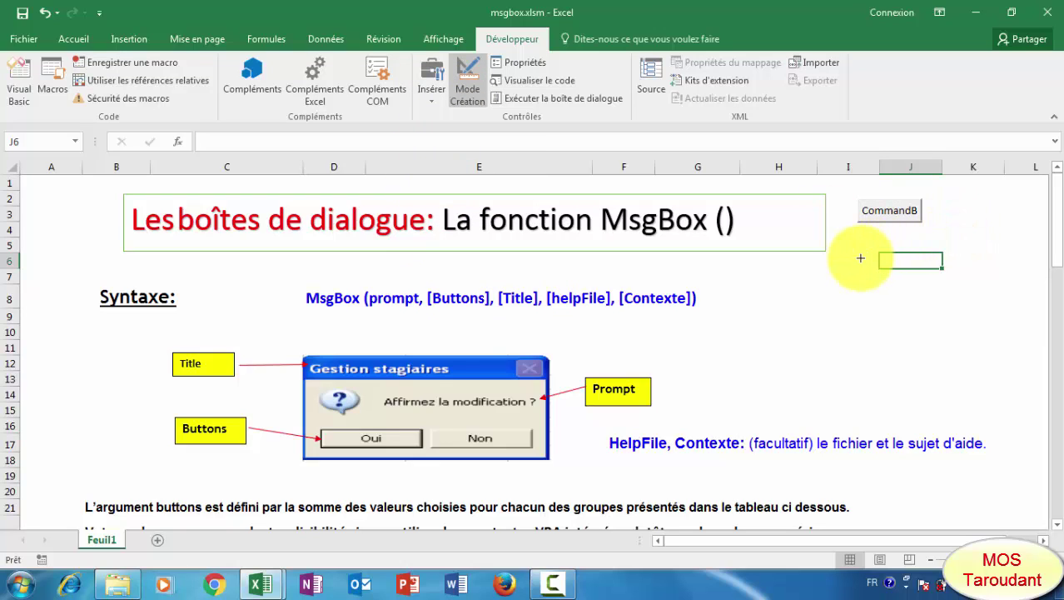
pyautogui.moveTo(861, 251); pyautogui.dragTo(930, 274)
pyautogui.click(848, 297)
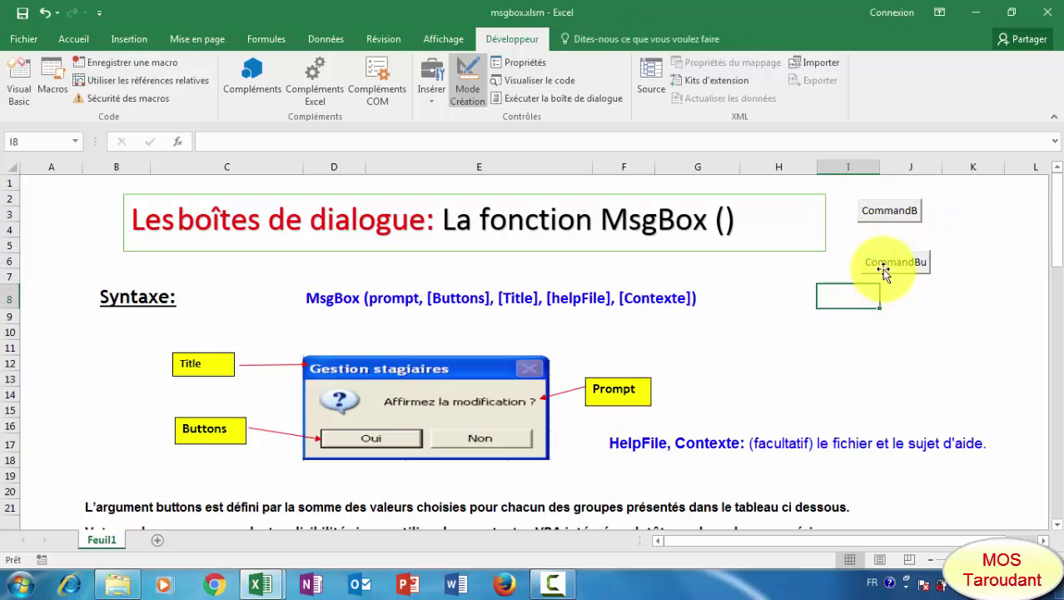
pyautogui.doubleClick(886, 263)
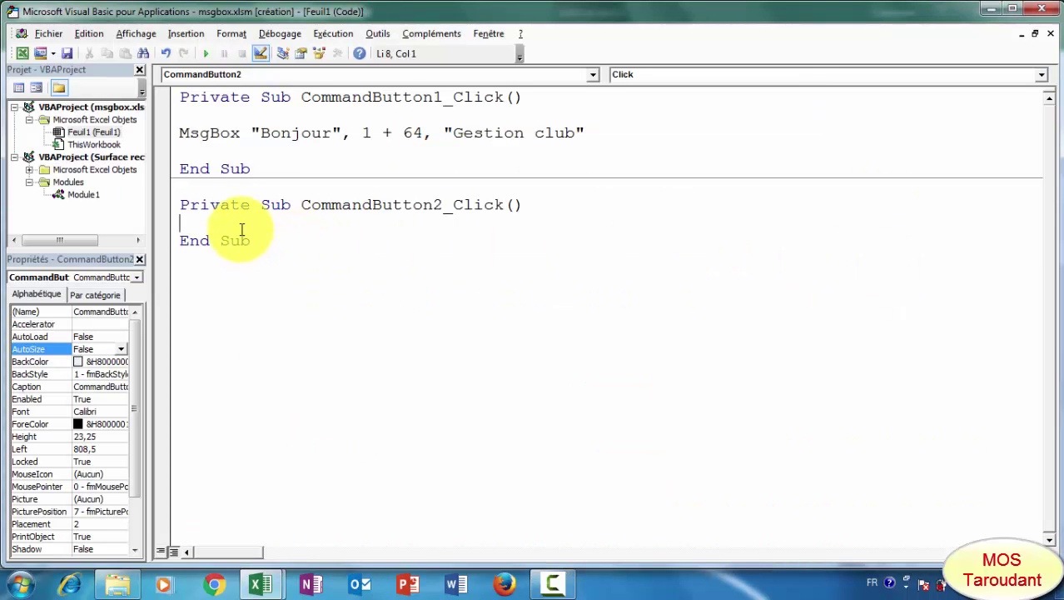
# Type reponse= msgbox("voulez vous confirmez la modification", inside CommandButton2_Click
pyautogui.write('re')
pyautogui.write('pon')
pyautogui.write('se')
pyautogui.write('= ')
pyautogui.write('ms')
pyautogui.write('gbox')
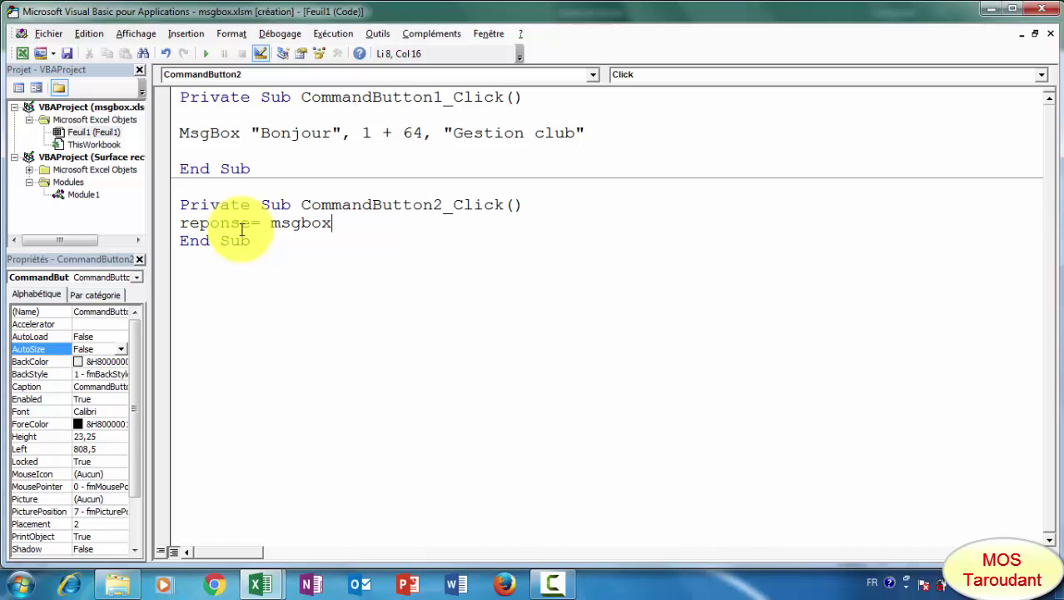
pyautogui.write('(')
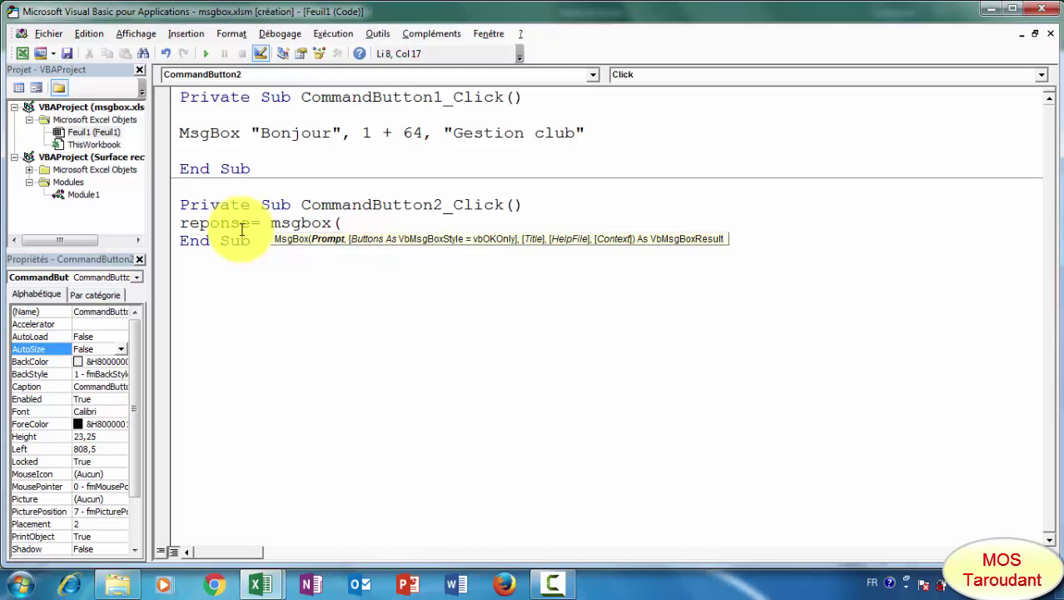
pyautogui.write('v')
pyautogui.write('oule')
pyautogui.write('z vou')
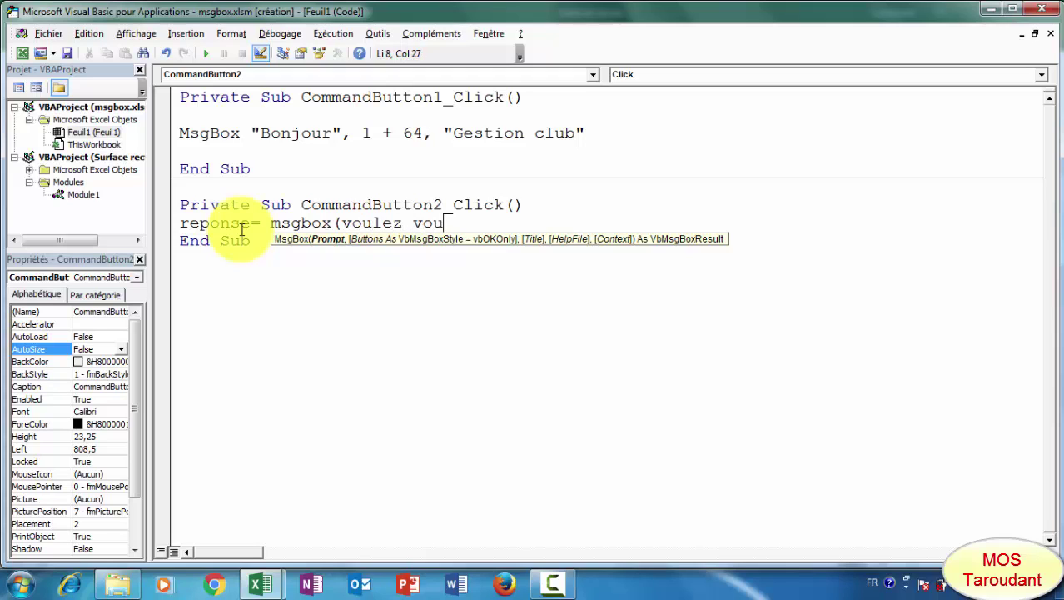
pyautogui.write('s con')
pyautogui.write('firme')
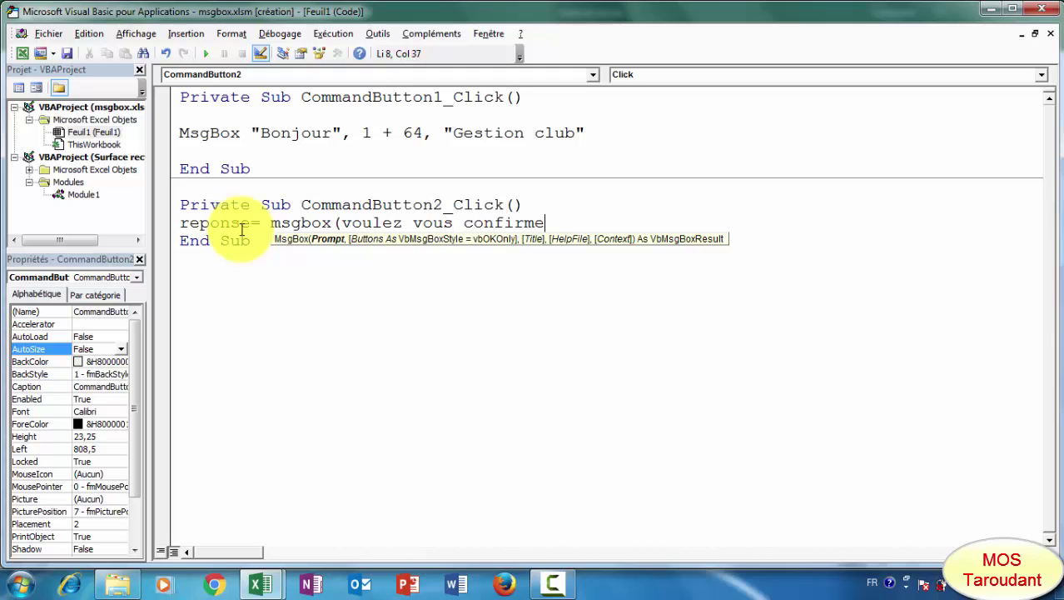
pyautogui.write('z')
pyautogui.write(' lamo')
pyautogui.write('difi')
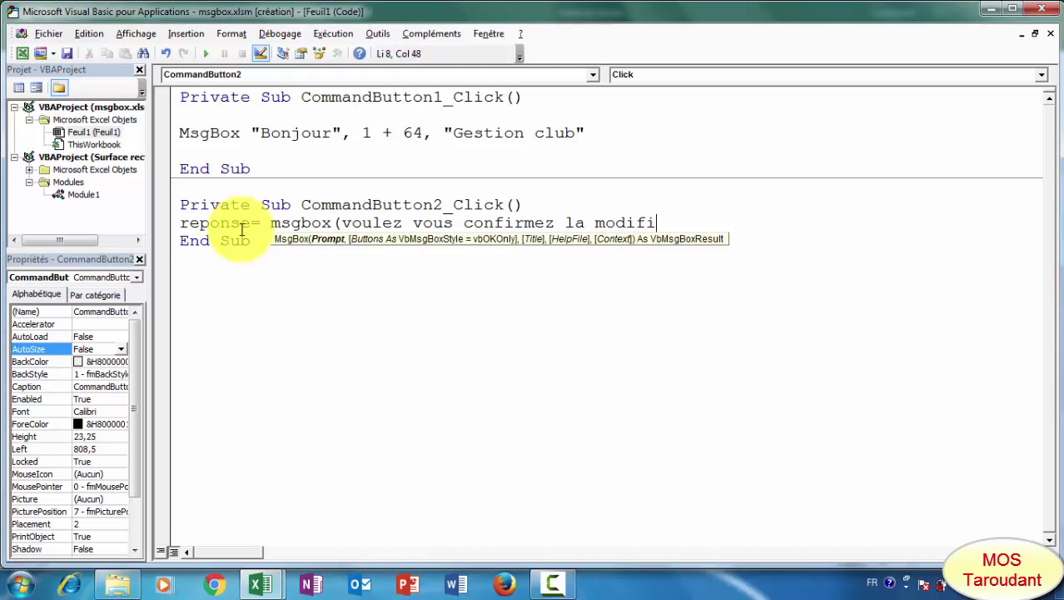
pyautogui.write('catio')
pyautogui.write('n')
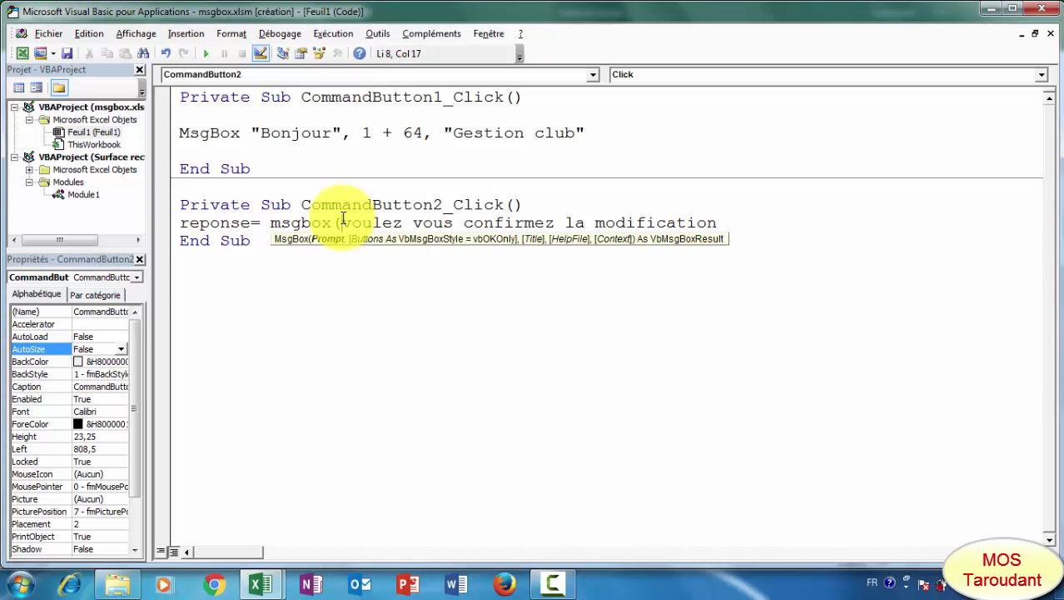
pyautogui.write('"')
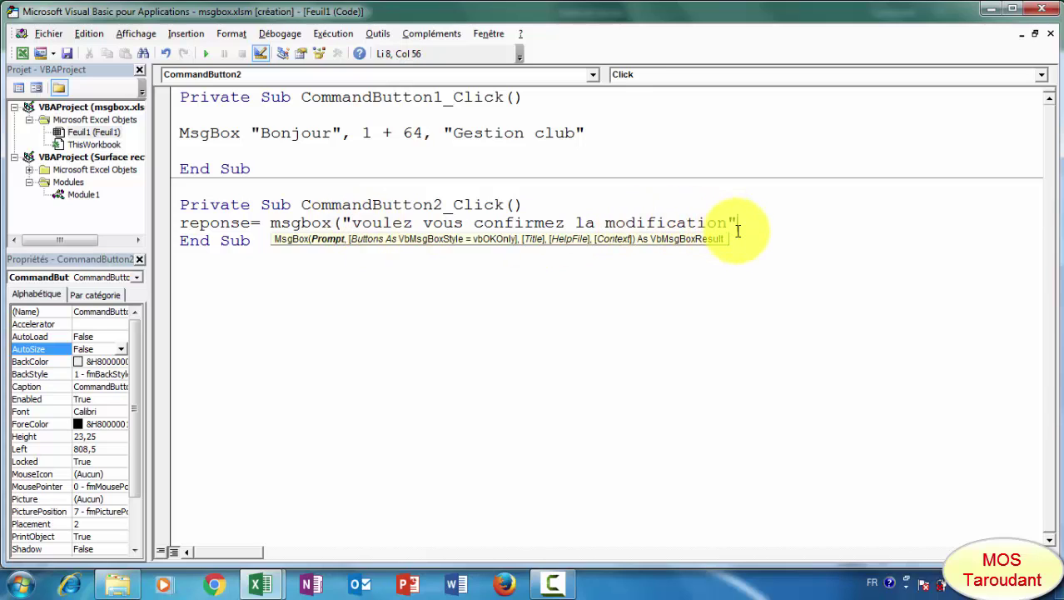
pyautogui.write('",')
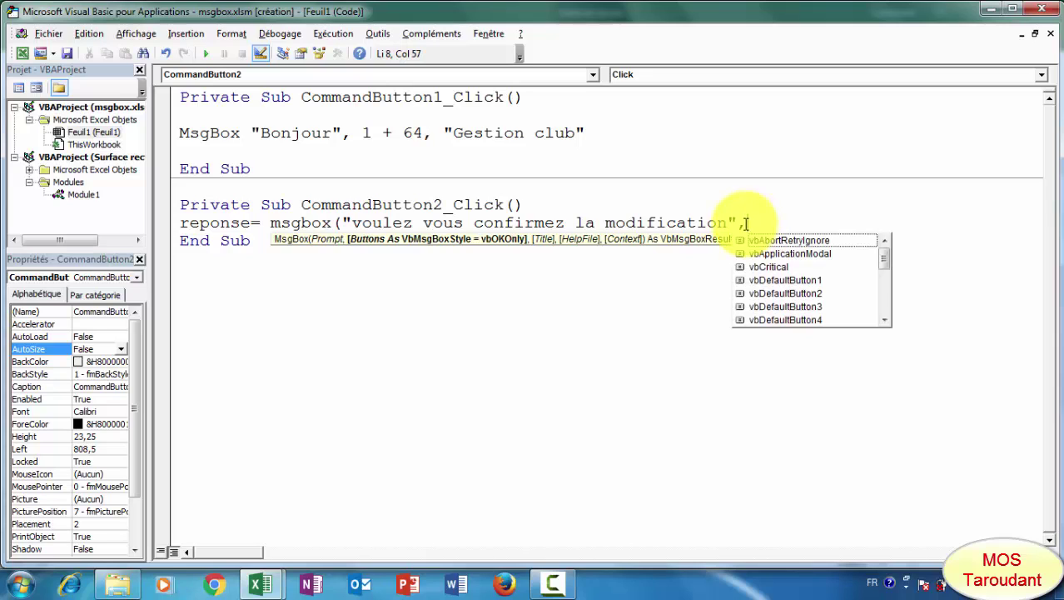
# Add the question mark to the prompt text and fix the trailing comma
pyautogui.click(731, 223)
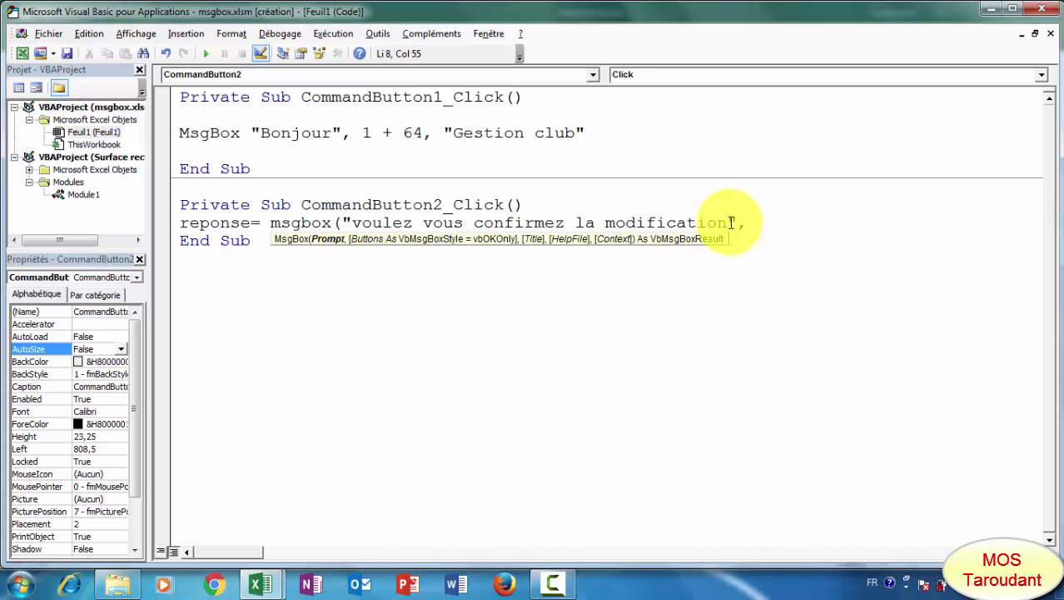
pyautogui.write('"')
pyautogui.write('?')
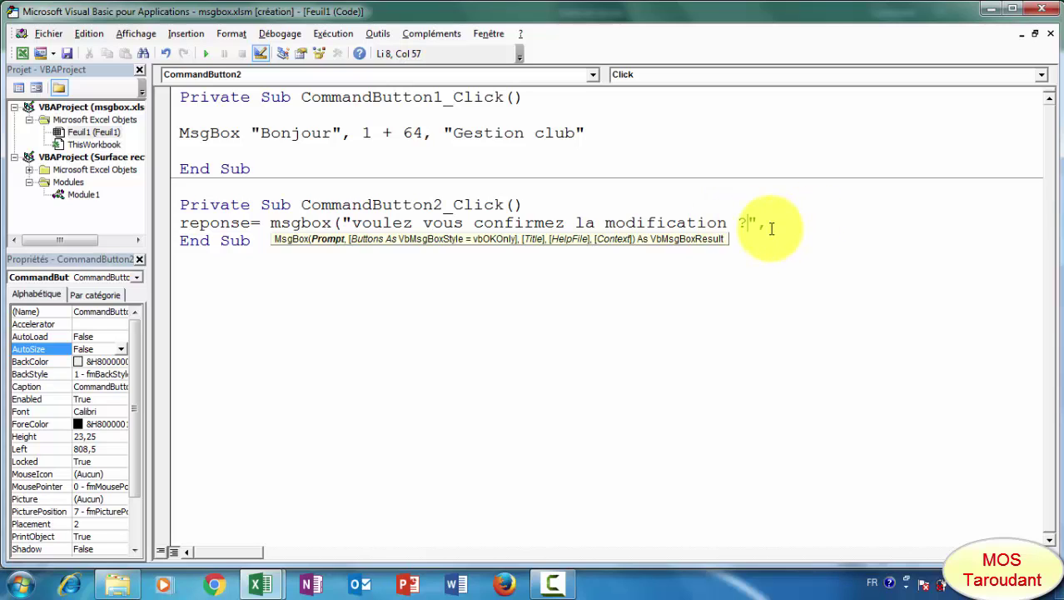
pyautogui.click(770, 223)
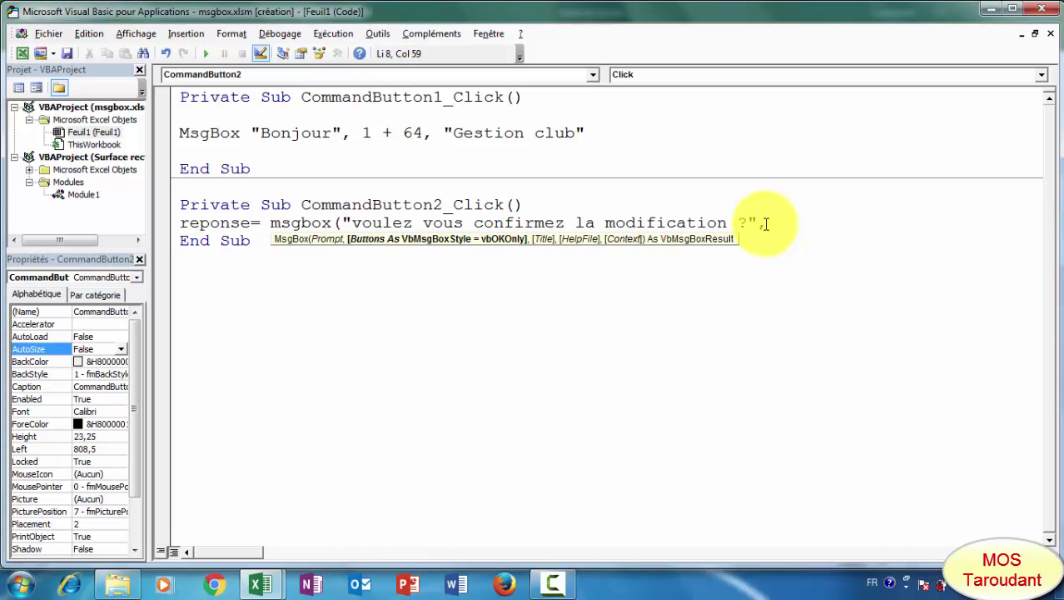
pyautogui.write('v')
pyautogui.press('BackSpace')
pyautogui.press('BackSpace')
pyautogui.write(',')
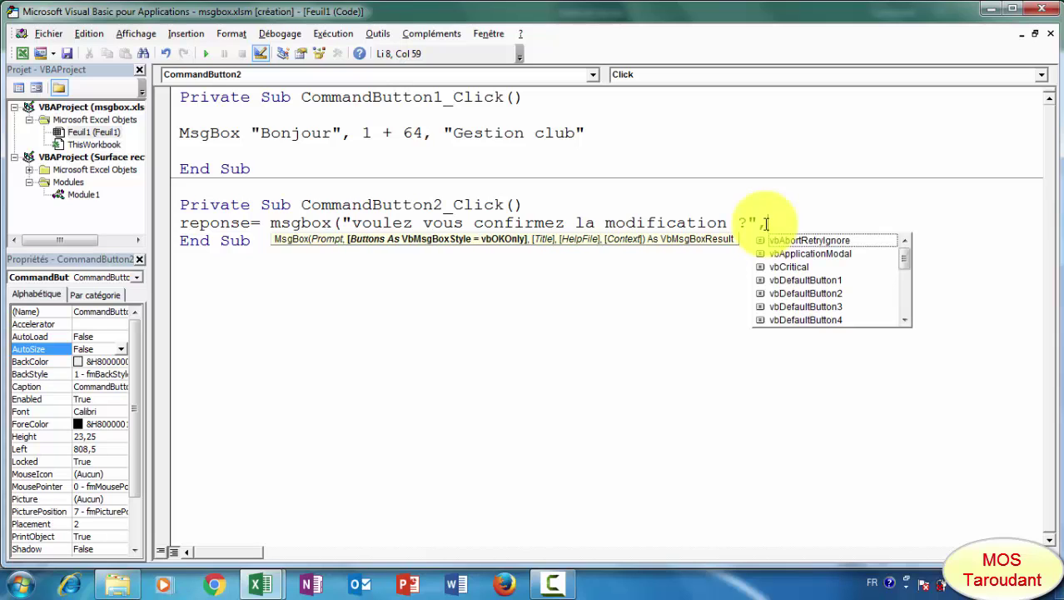
pyautogui.click(906, 321)
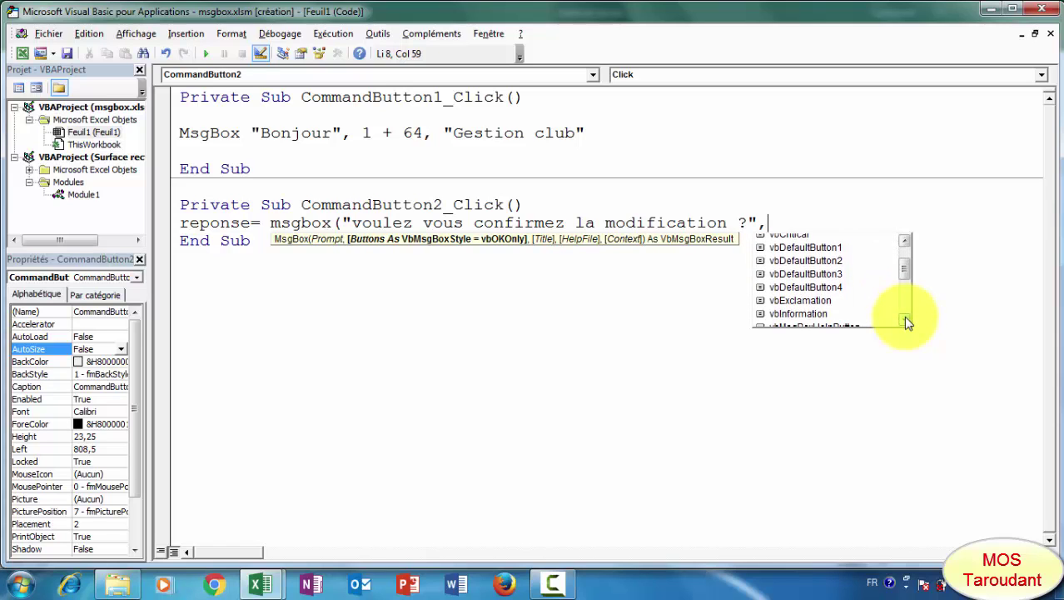
pyautogui.click(906, 321)
pyautogui.click(906, 320)
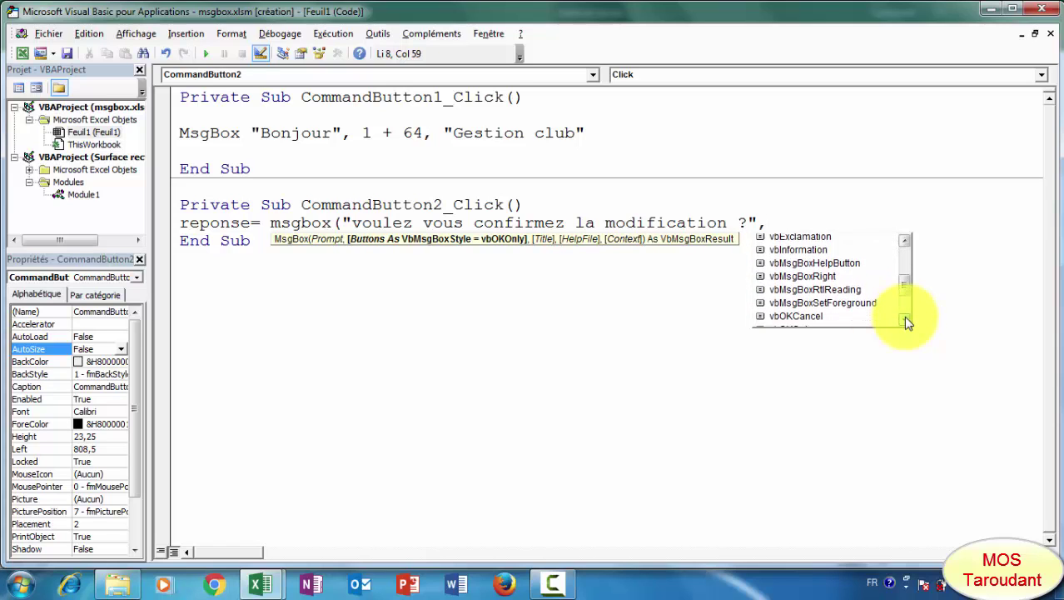
pyautogui.click(906, 321)
pyautogui.click(906, 321)
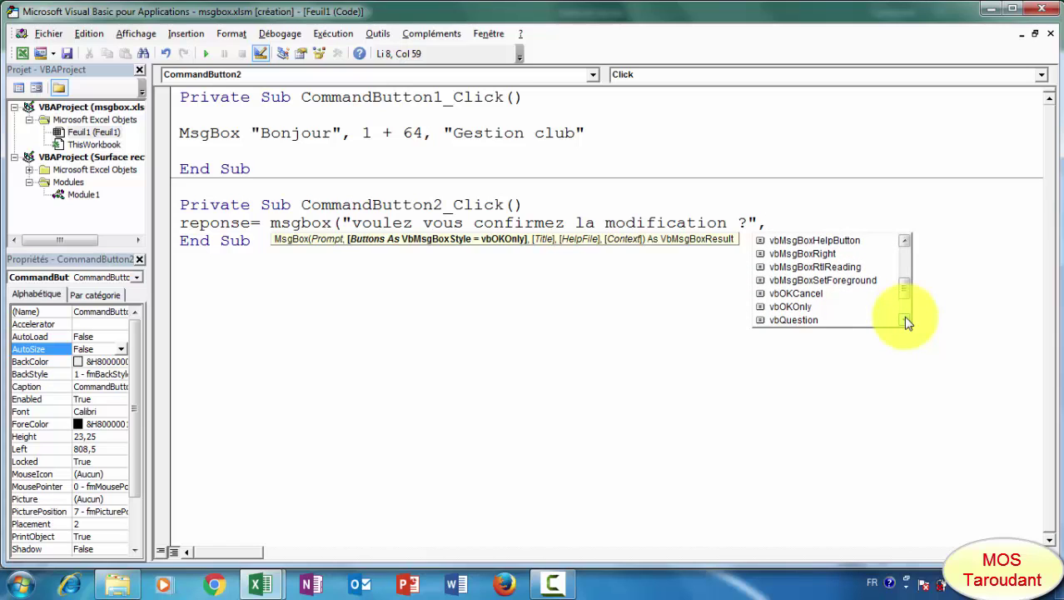
pyautogui.click(906, 320)
pyautogui.click(906, 321)
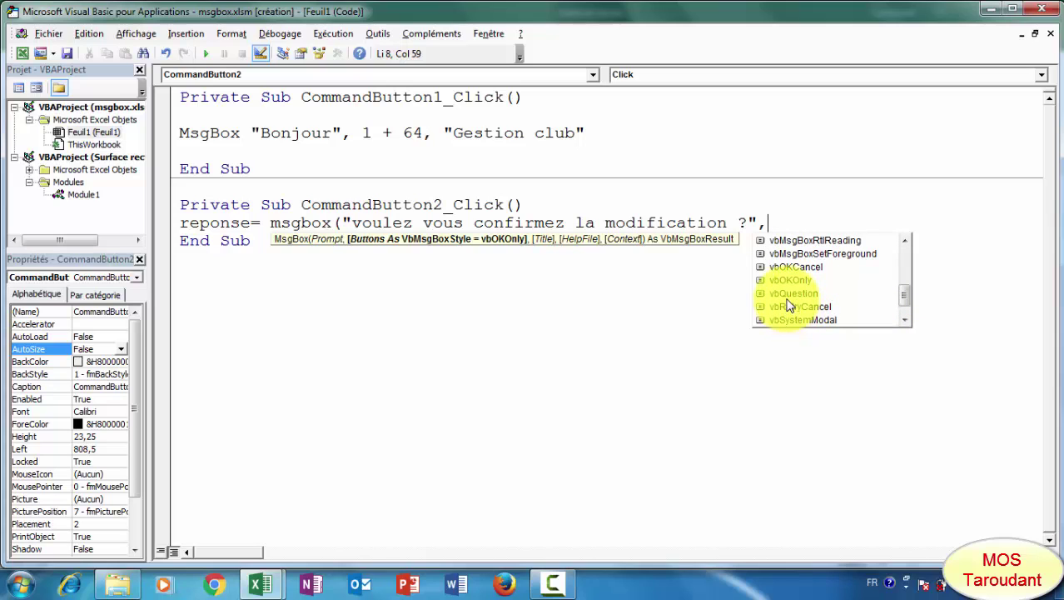
# Finish the MsgBox with vbYesNo and the "Gestion Club" title, then add blank lines
pyautogui.write('vby')
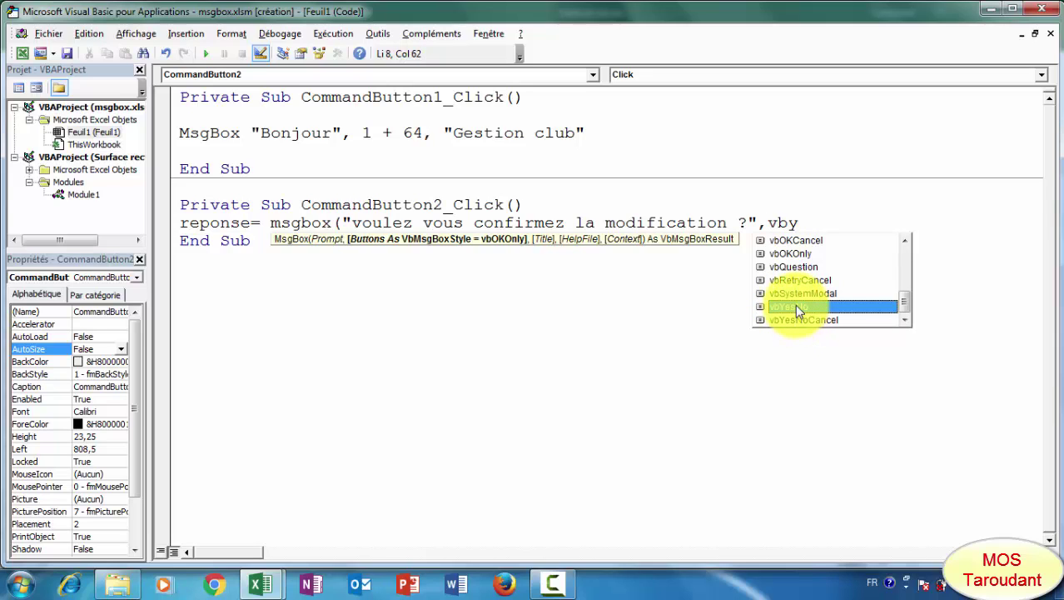
pyautogui.doubleClick(795, 306)
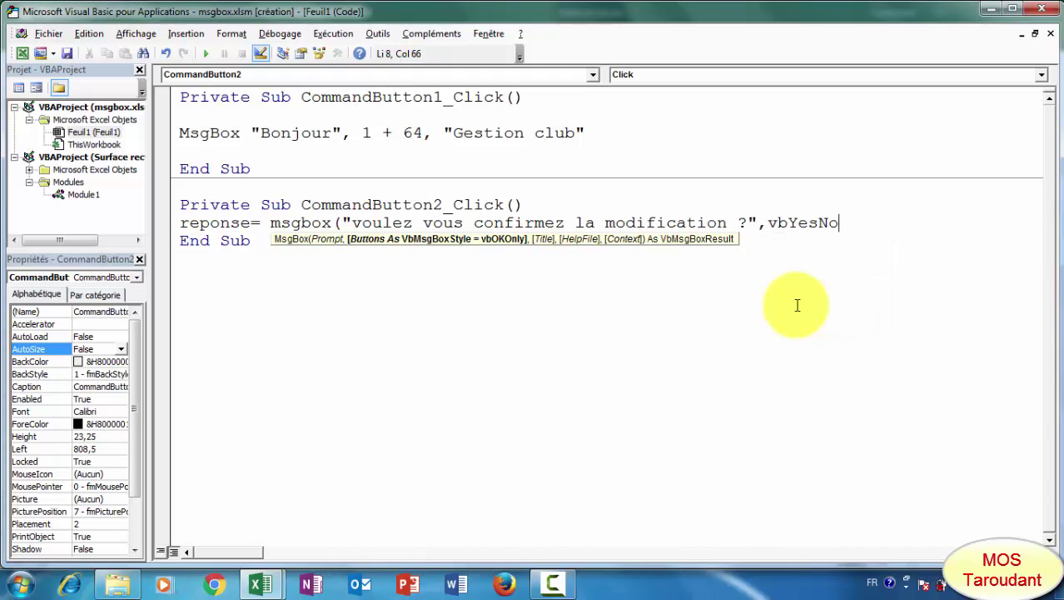
pyautogui.write(',"Gestion Club')
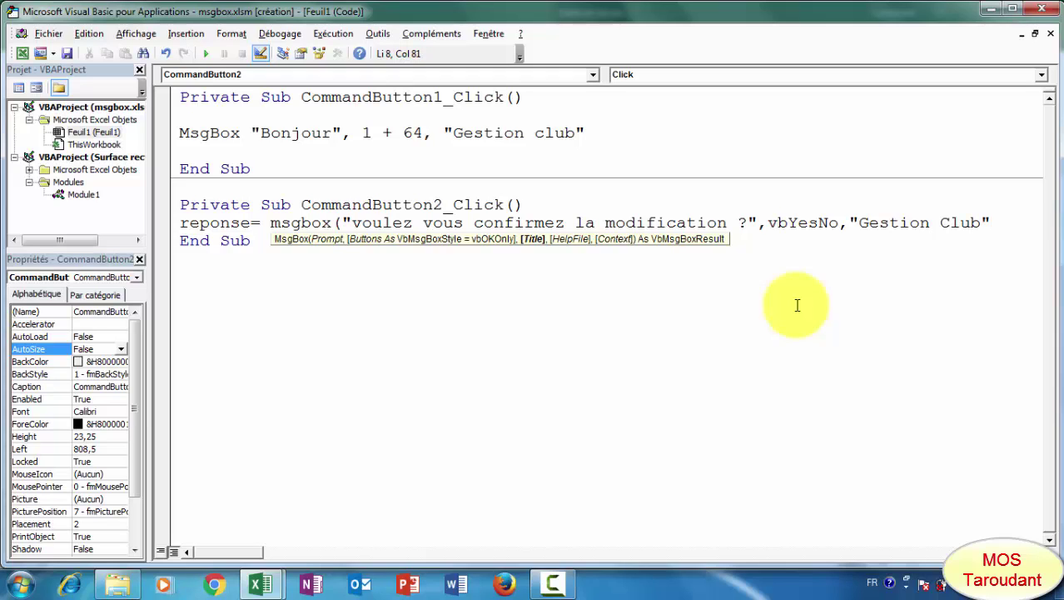
pyautogui.write(')')
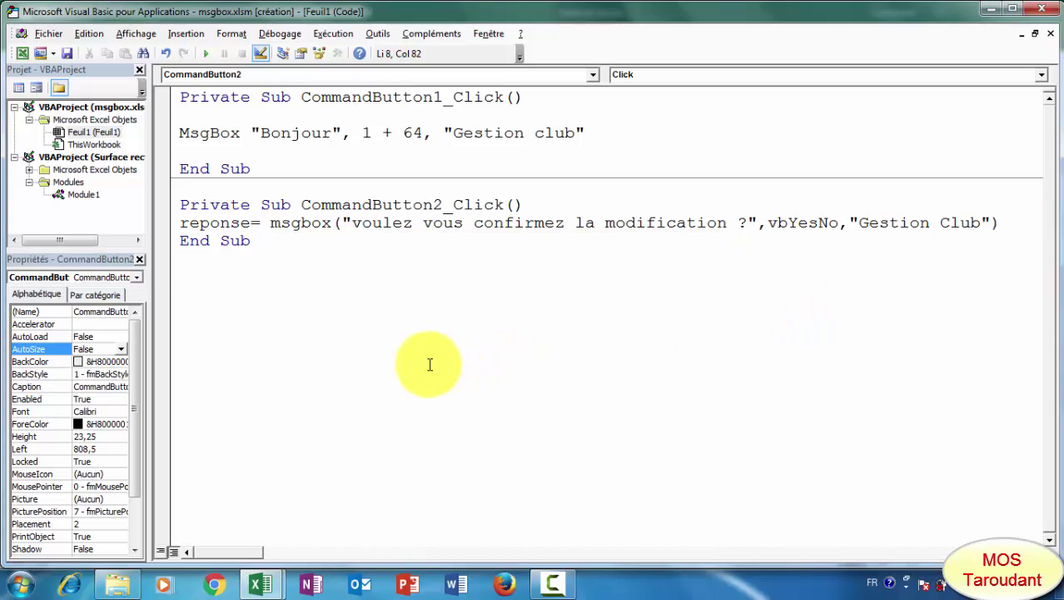
pyautogui.click(430, 361)
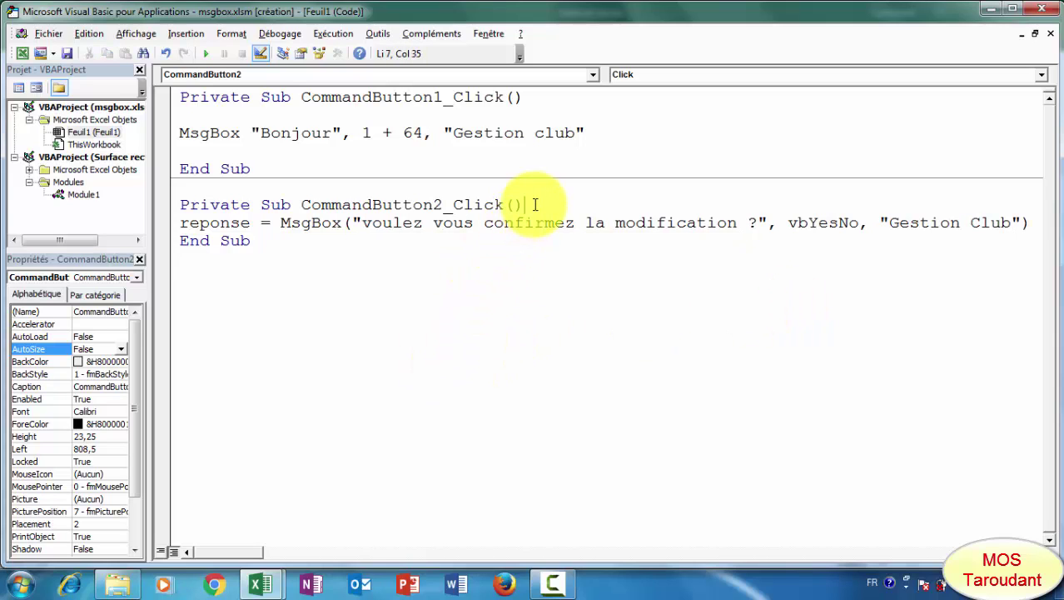
pyautogui.press('Return')
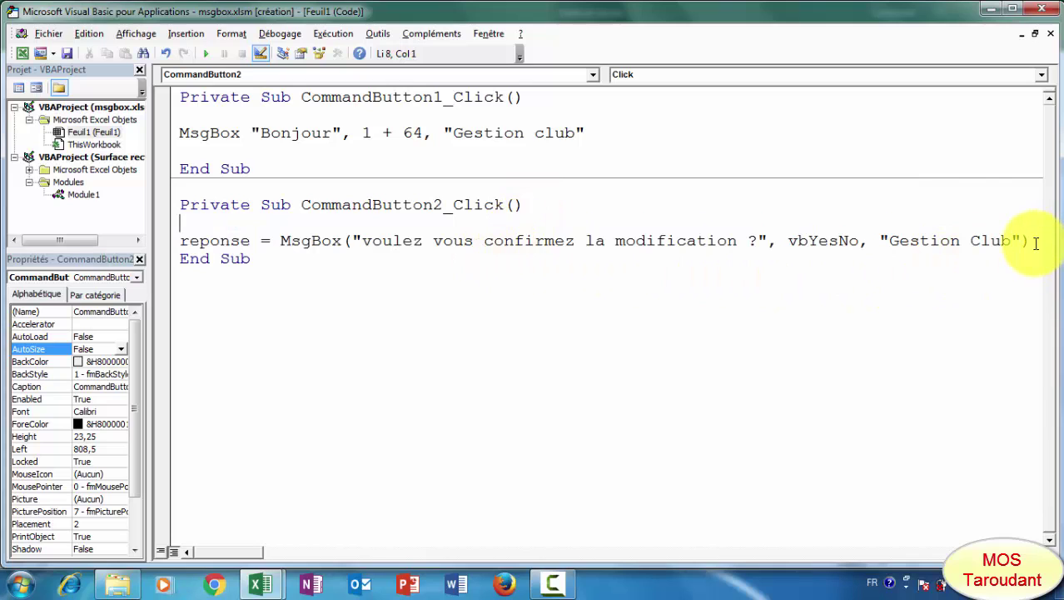
pyautogui.press('Return')
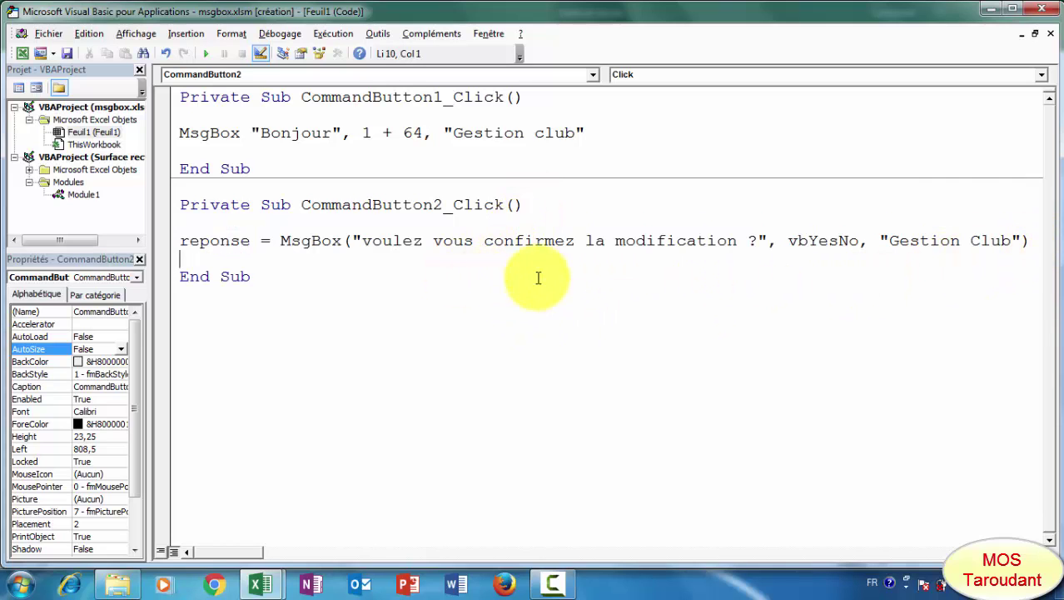
# Leave design mode, run CommandButton2 and answer Oui to its Gestion Club confirmation
pyautogui.click(29, 55)
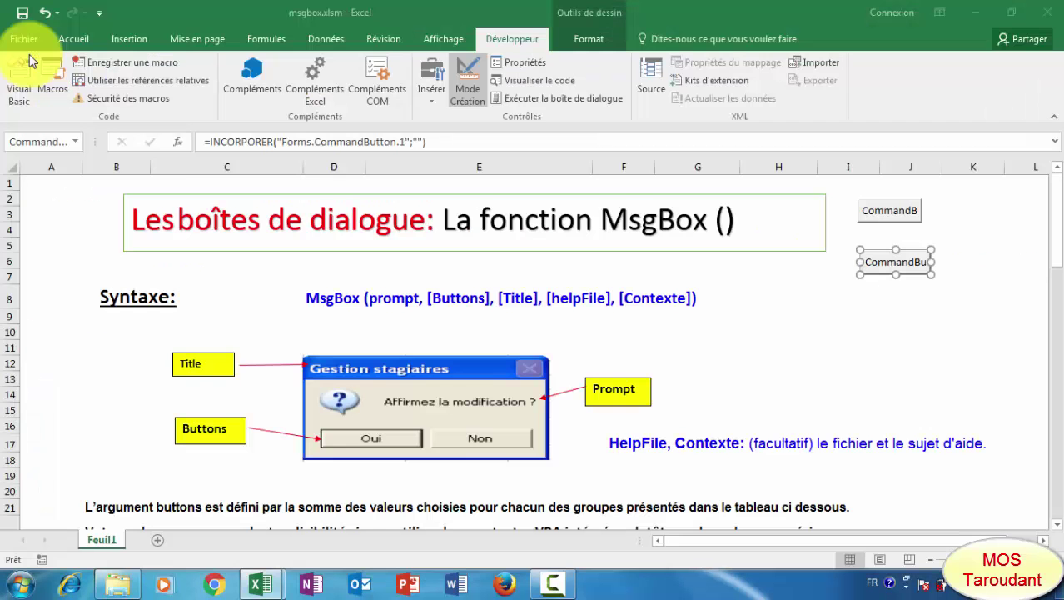
pyautogui.click(465, 100)
pyautogui.click(911, 317)
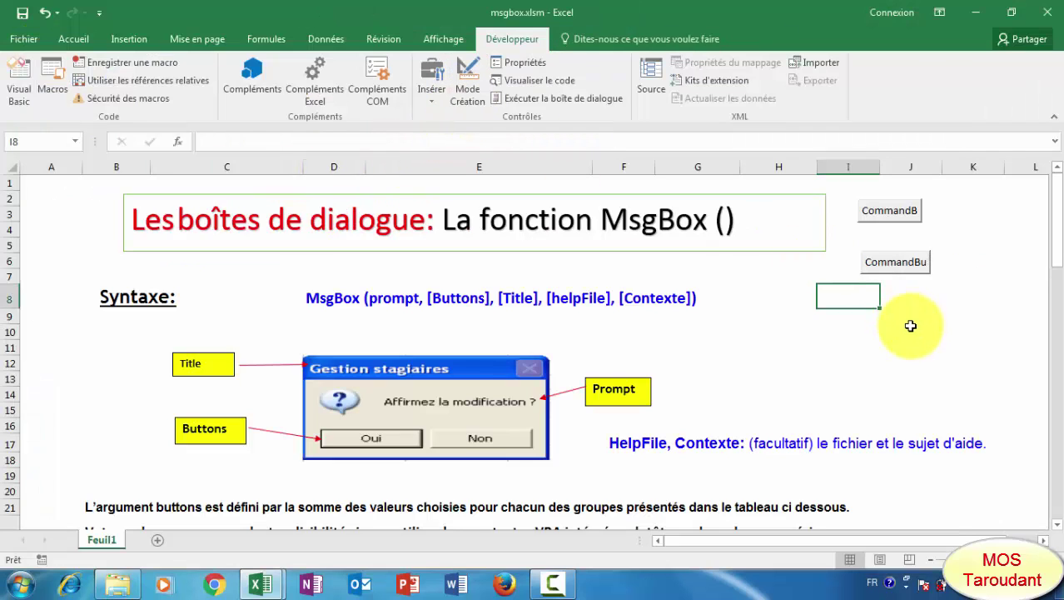
pyautogui.click(888, 264)
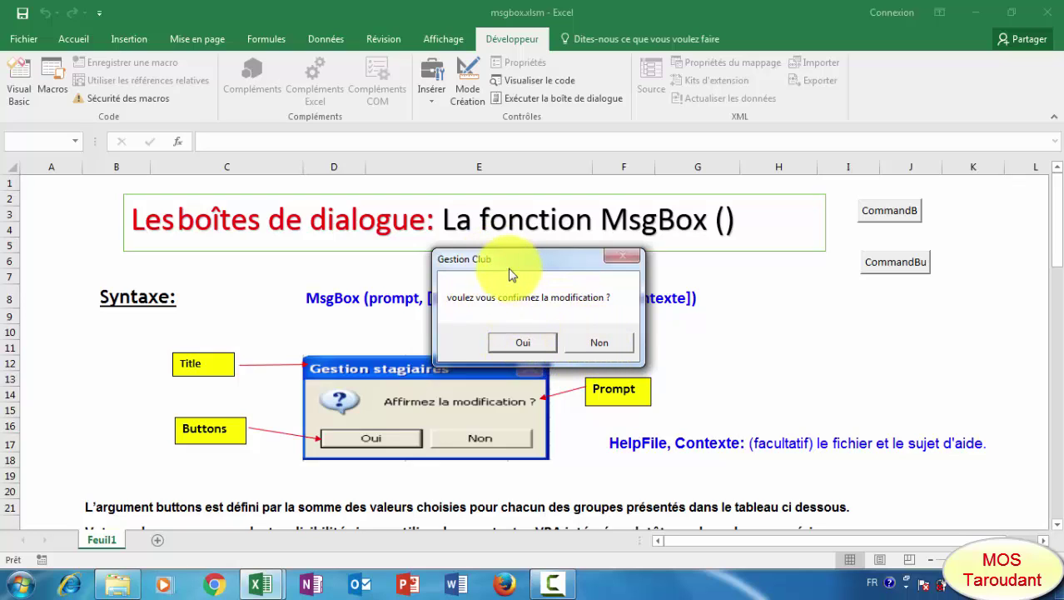
pyautogui.click(540, 349)
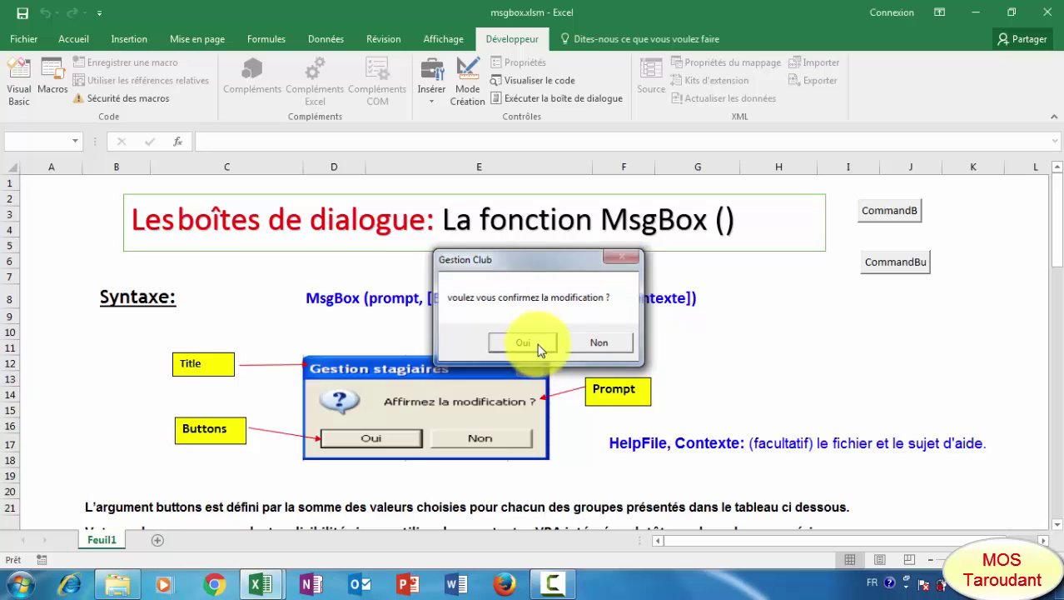
pyautogui.click(30, 100)
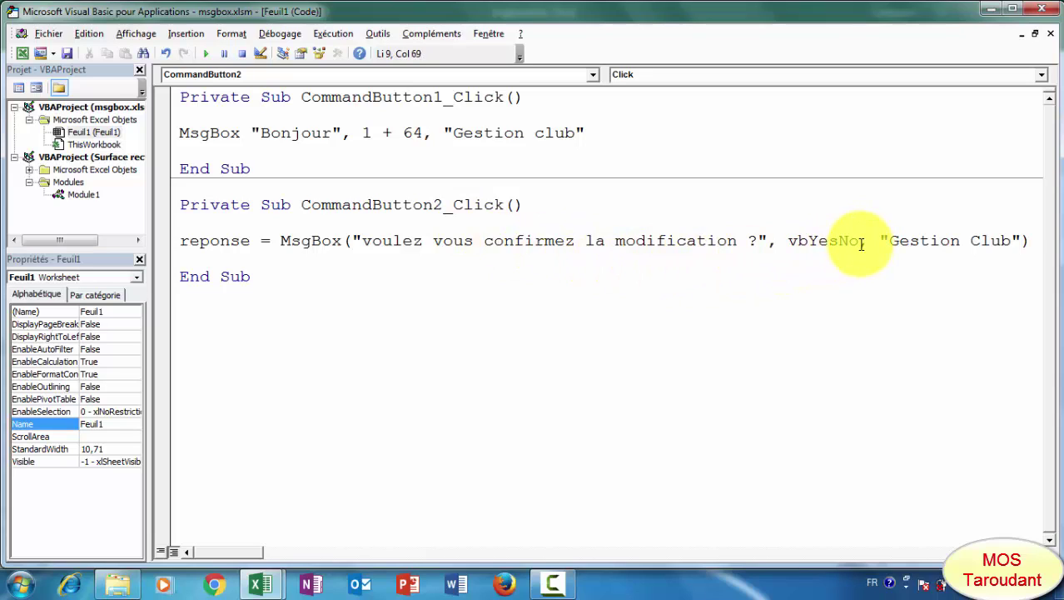
# Change the second button's buttons argument to vbYesNo + vbInformation
pyautogui.write(',')
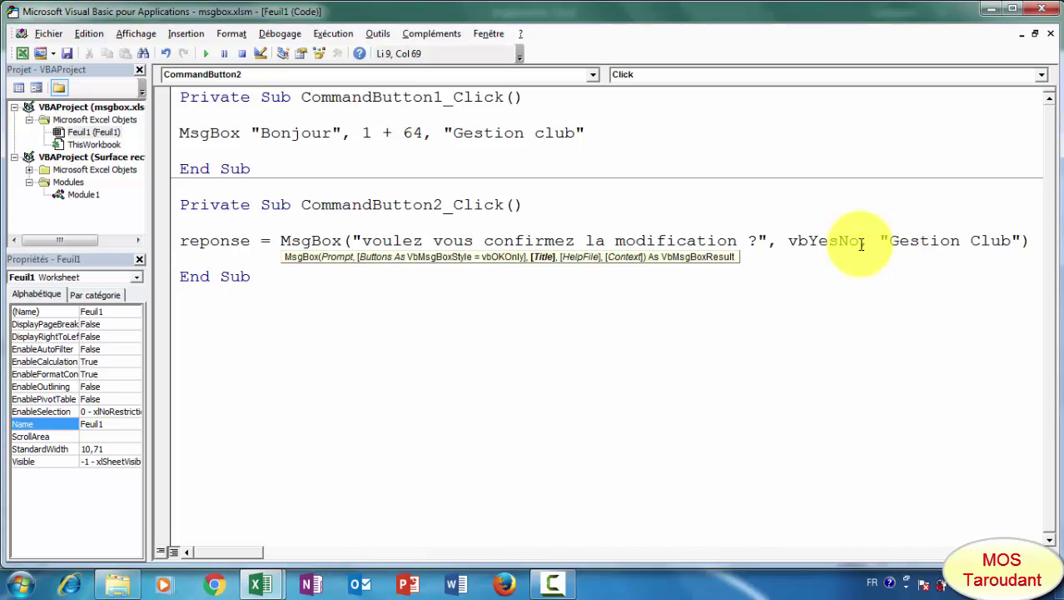
pyautogui.doubleClick(863, 243)
pyautogui.click(864, 243)
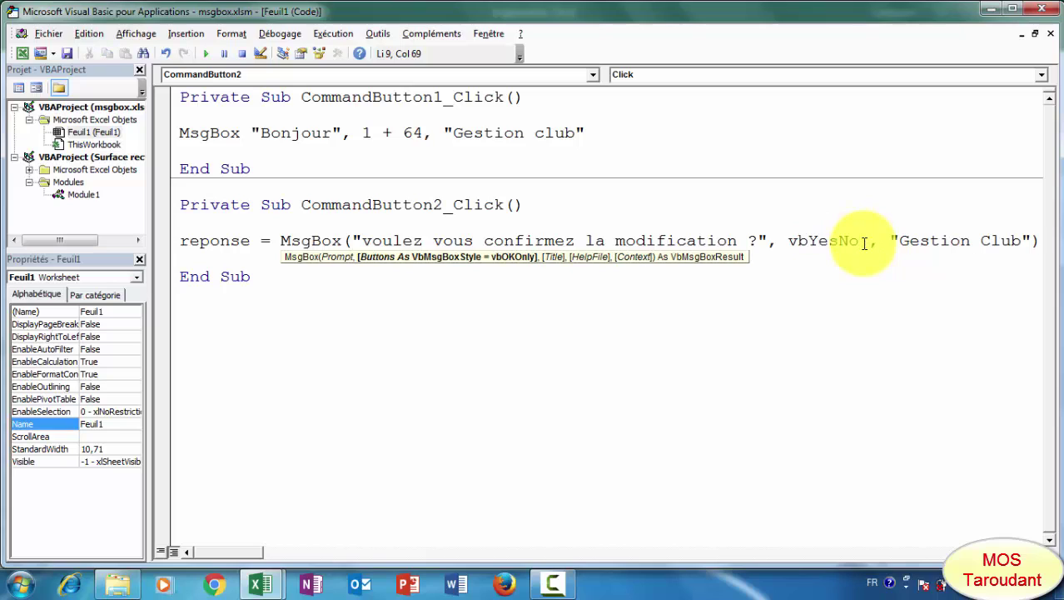
pyautogui.write('+')
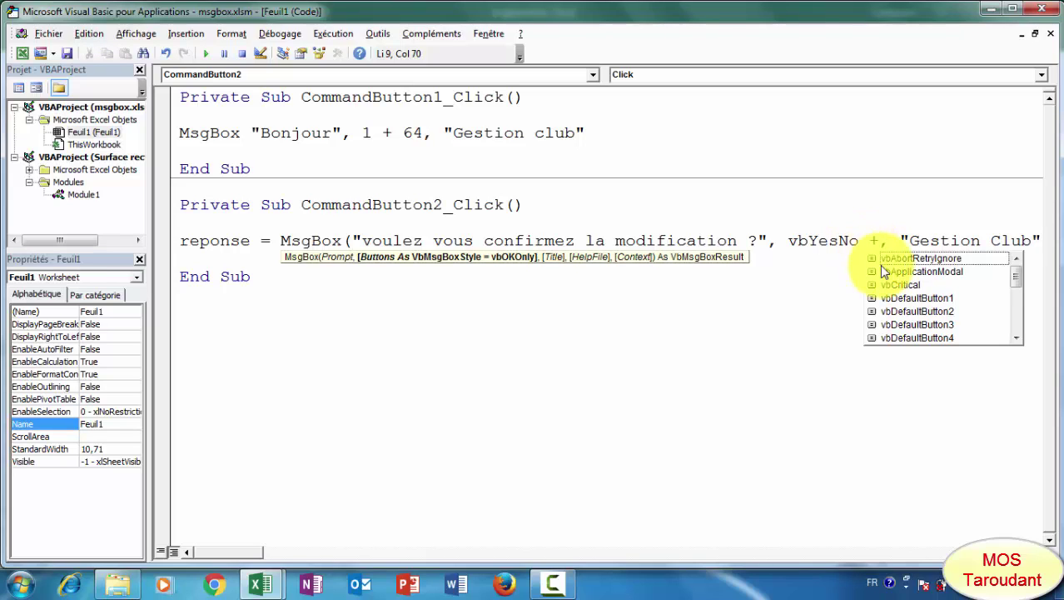
pyautogui.write('vb')
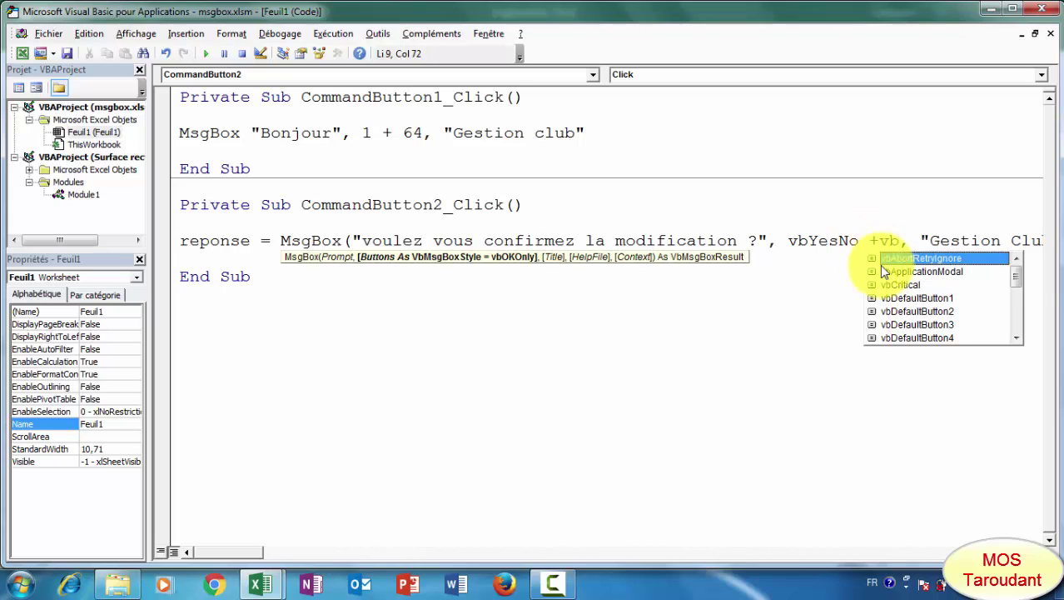
pyautogui.write('i')
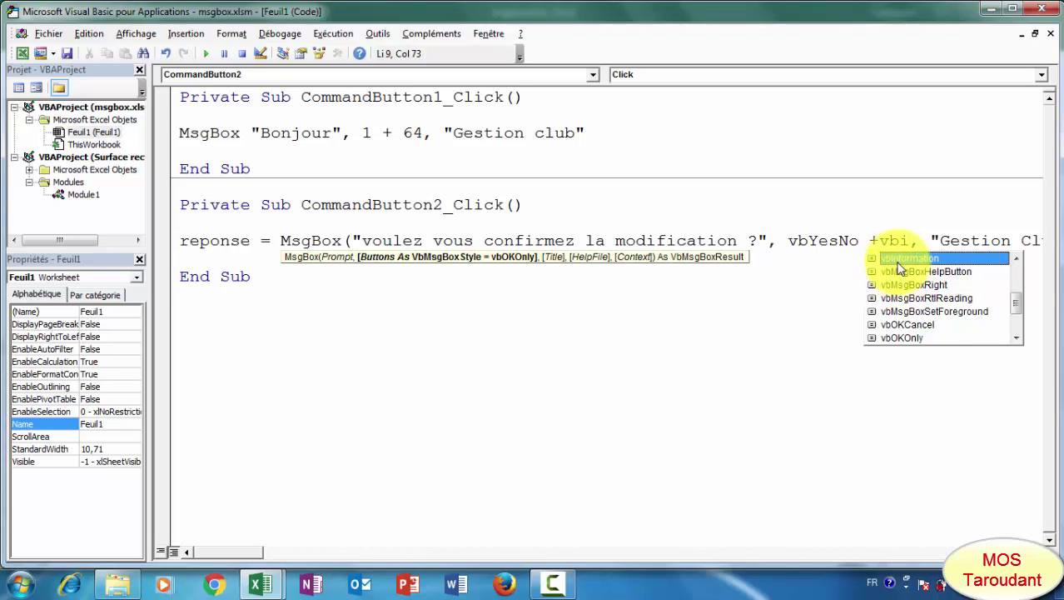
pyautogui.doubleClick(899, 263)
pyautogui.click(850, 298)
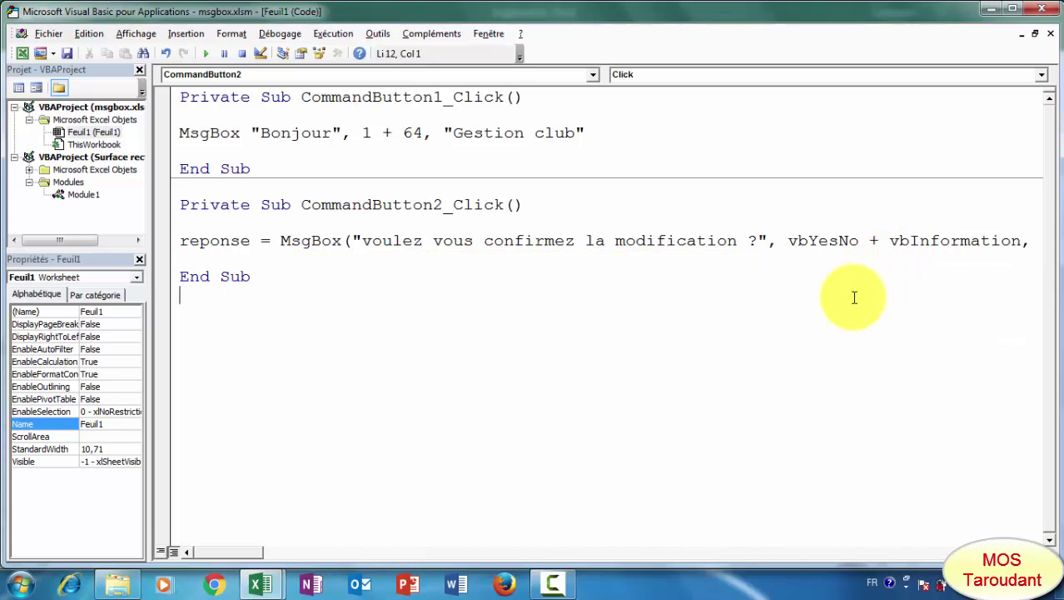
pyautogui.click(1033, 551)
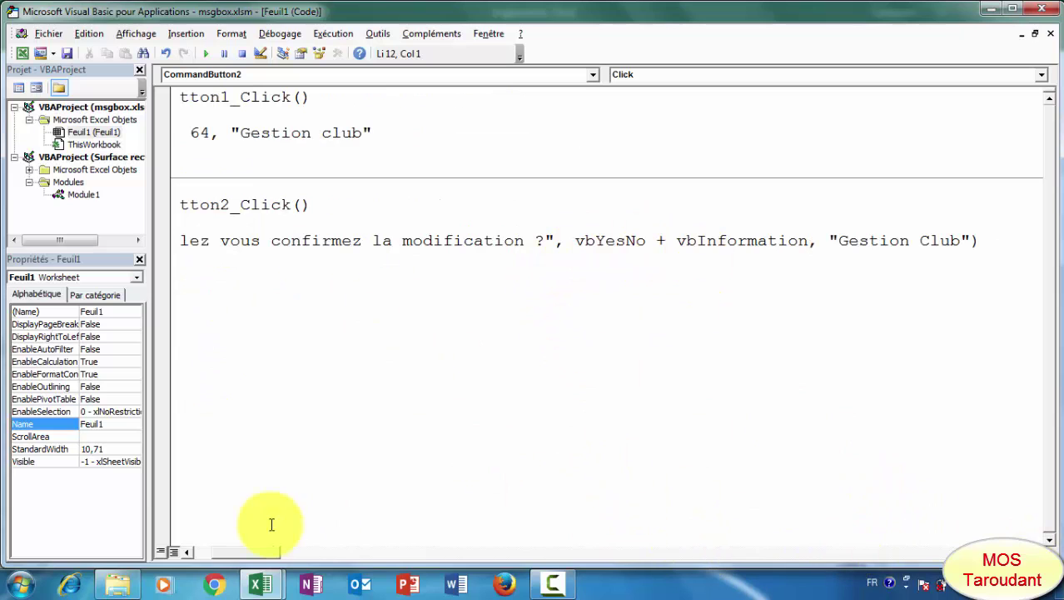
pyautogui.click(185, 548)
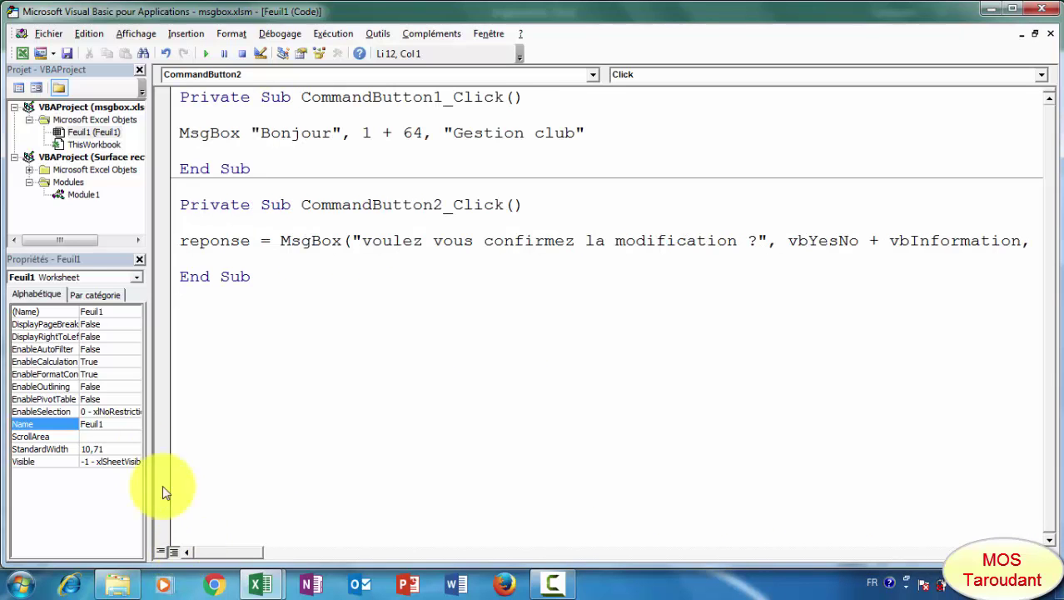
# Run CommandButton2 to check the information icon, answer Oui, and reopen the VBA editor
pyautogui.click(28, 52)
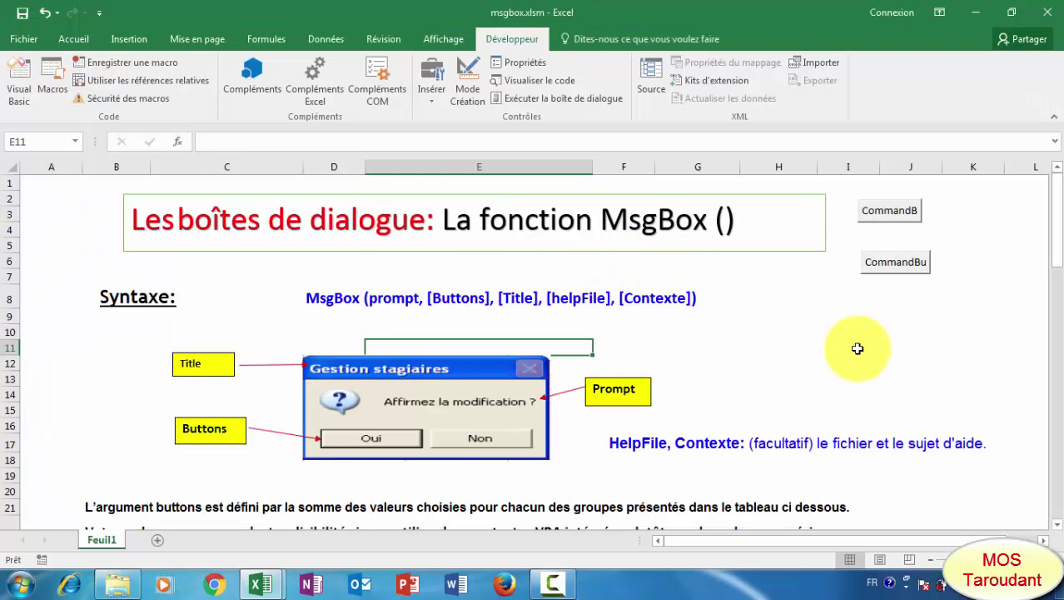
pyautogui.click(833, 318)
pyautogui.click(877, 263)
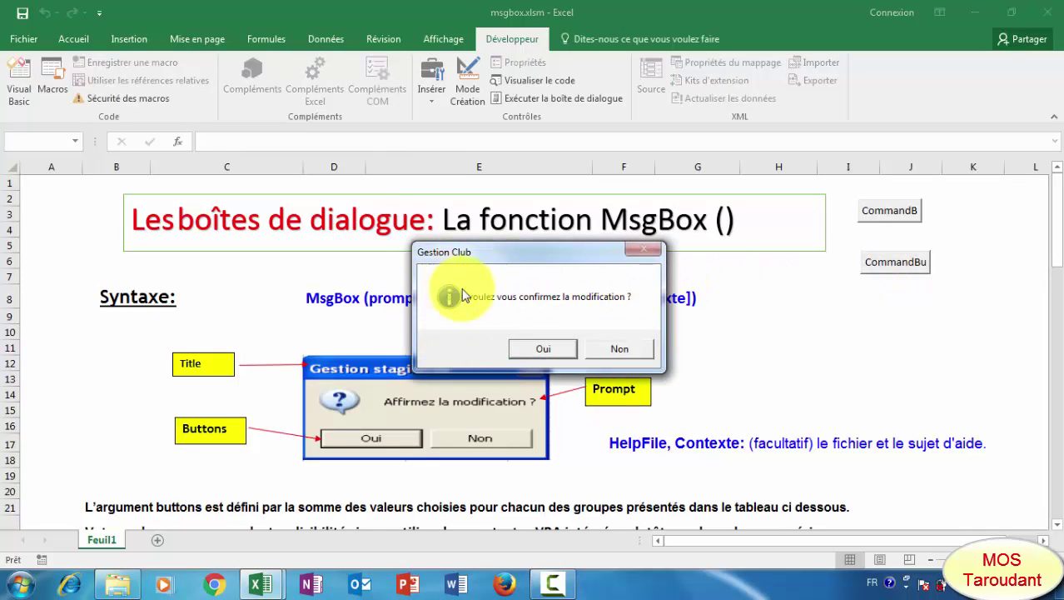
pyautogui.click(554, 350)
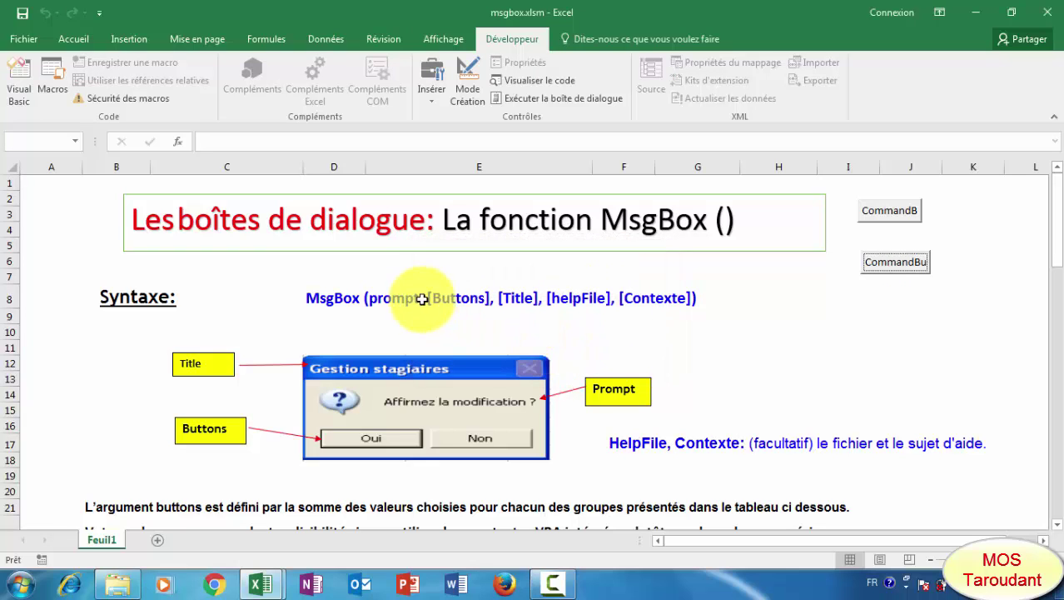
pyautogui.click(25, 92)
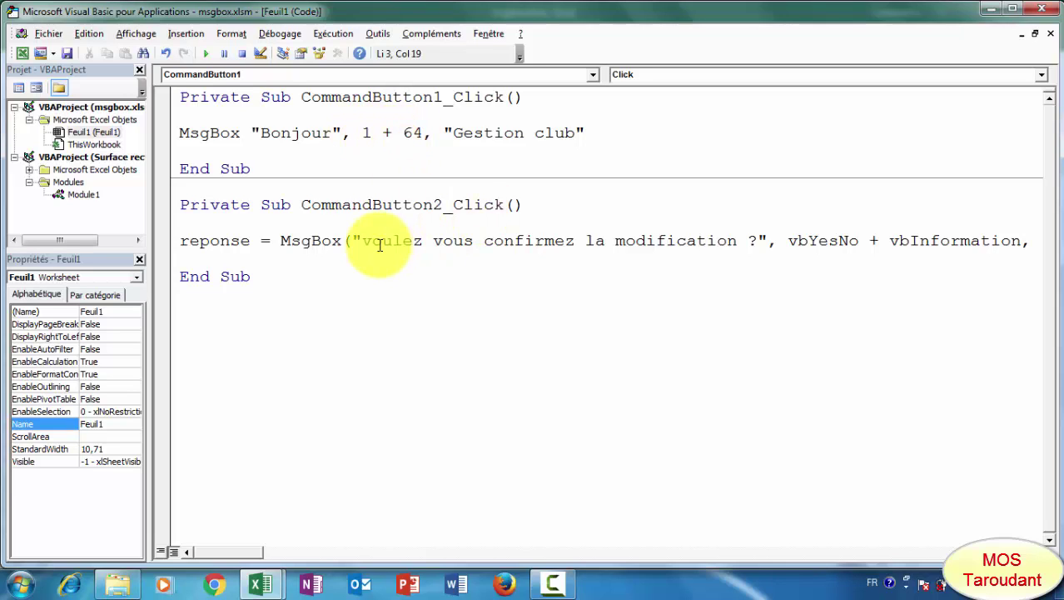
# Copy the reponse MsgBox line and draw a third ActiveX command button below the second
pyautogui.click(168, 249)
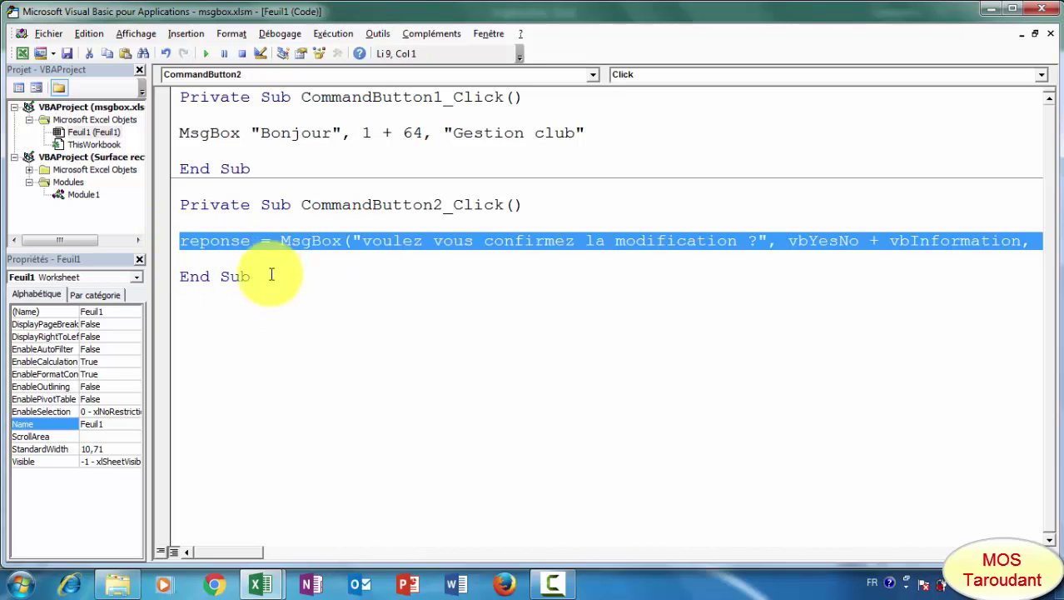
pyautogui.click(251, 310)
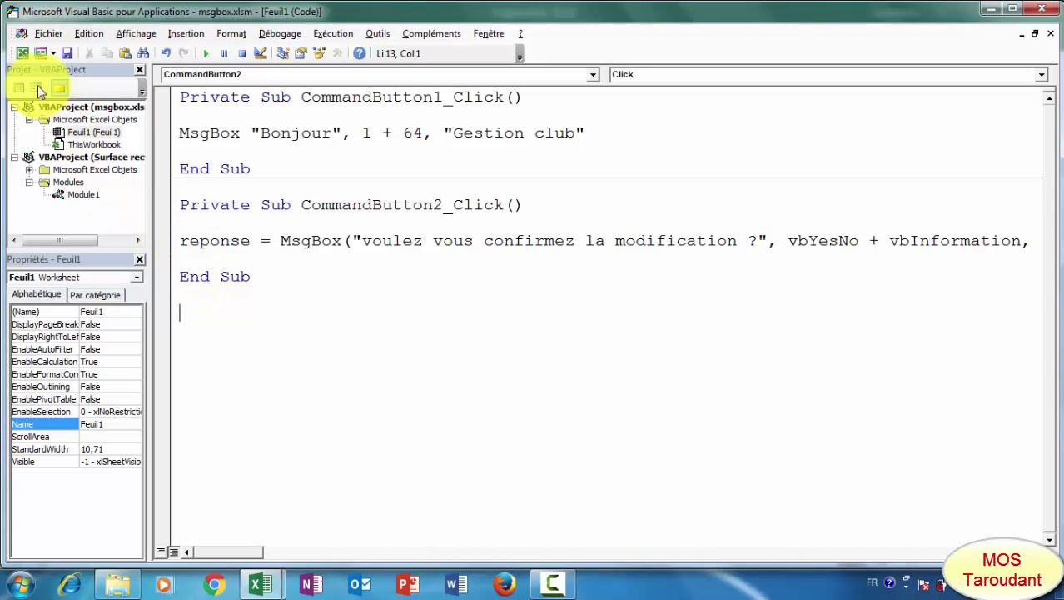
pyautogui.click(22, 55)
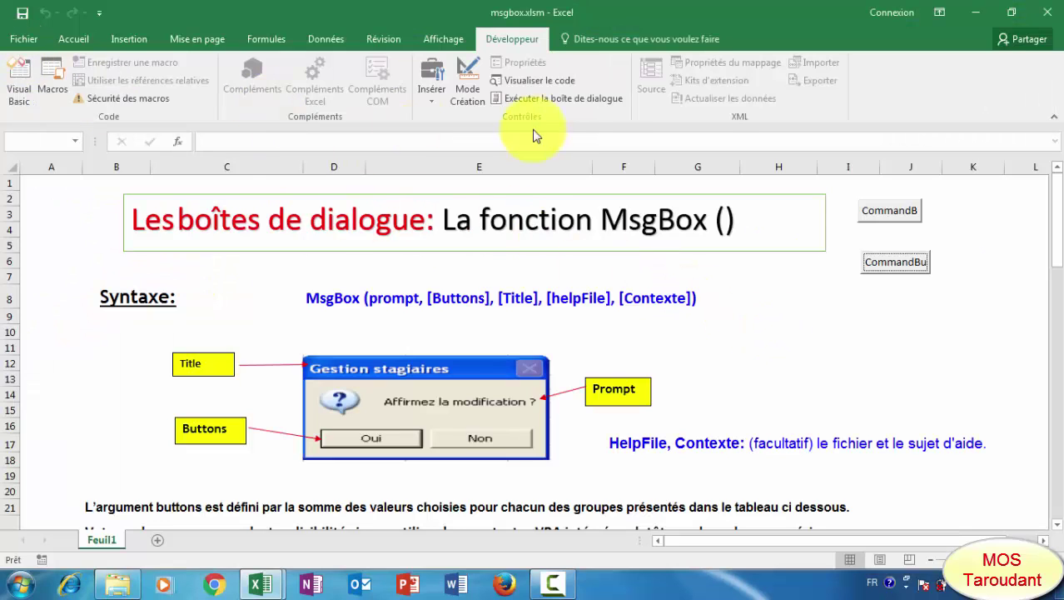
pyautogui.click(459, 83)
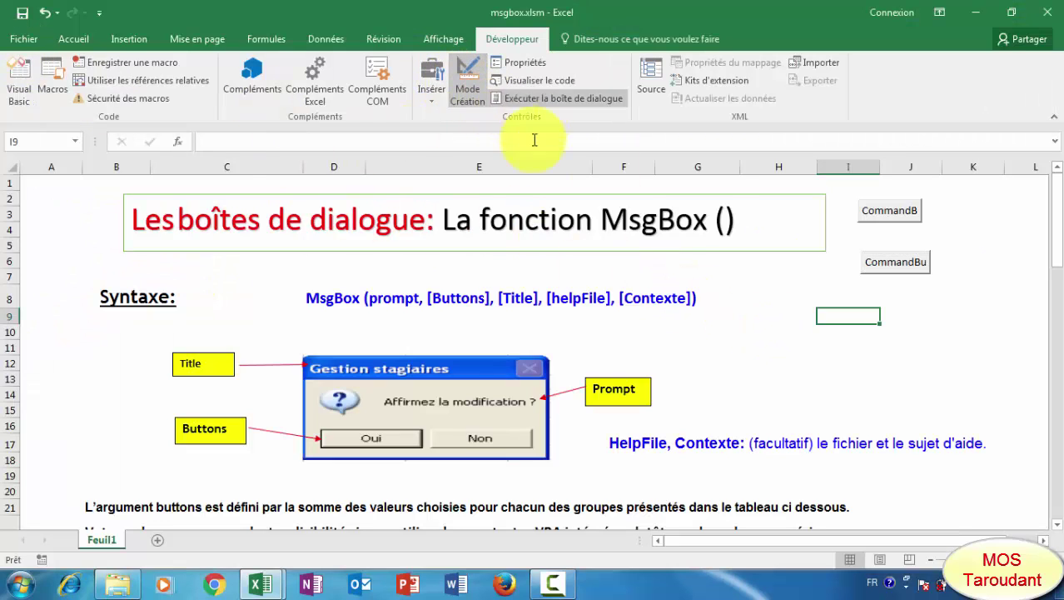
pyautogui.click(438, 104)
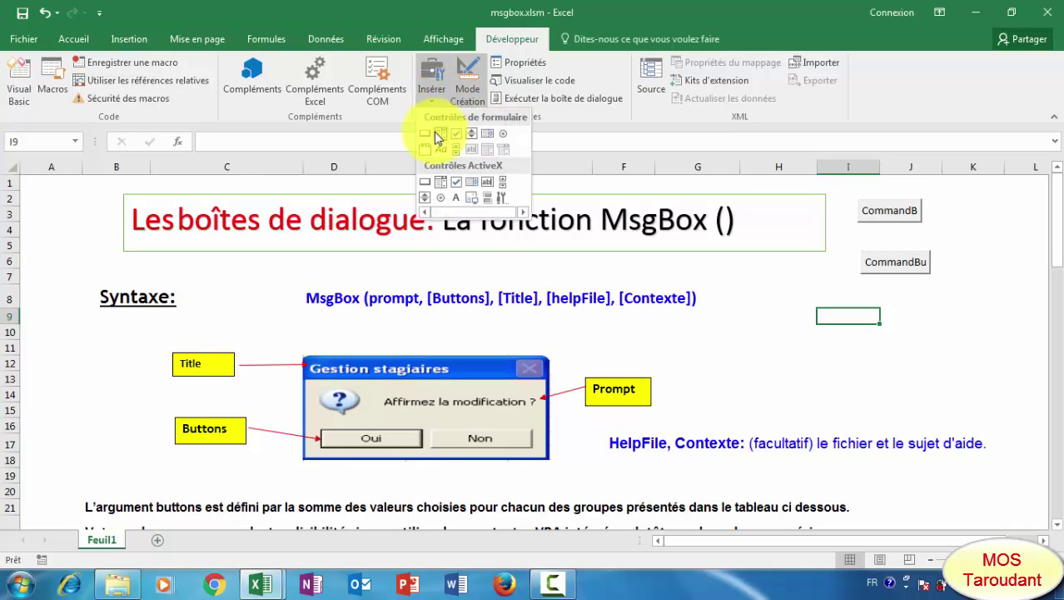
pyautogui.click(422, 181)
pyautogui.moveTo(870, 303); pyautogui.dragTo(942, 325)
pyautogui.doubleClick(913, 313)
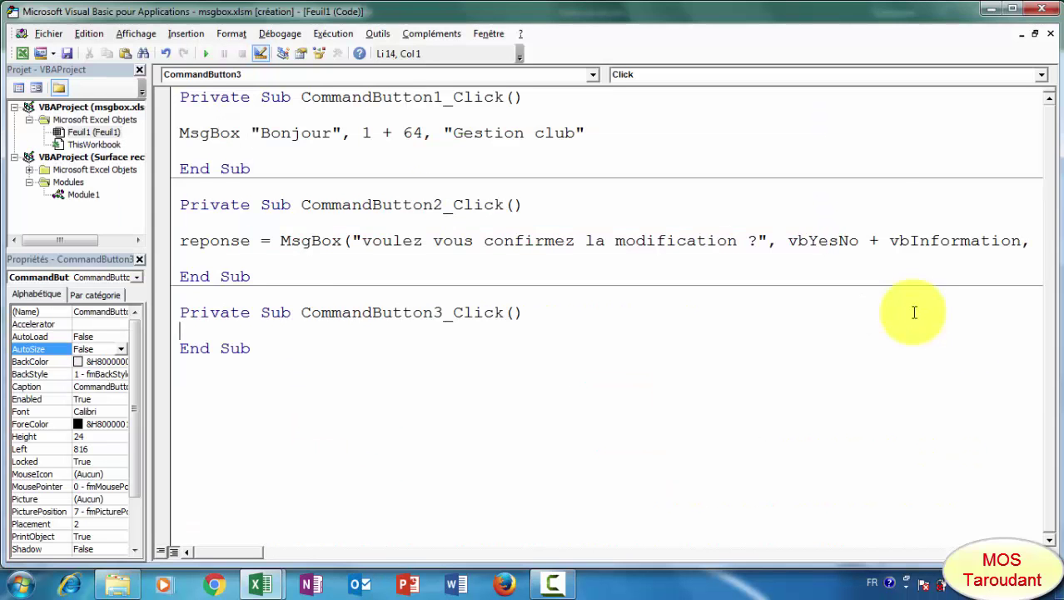
# Paste the line into CommandButton3_Click, replacing vbYesNo + vbInformation with 1 + 64
pyautogui.hotkey('ctrl', 'v')
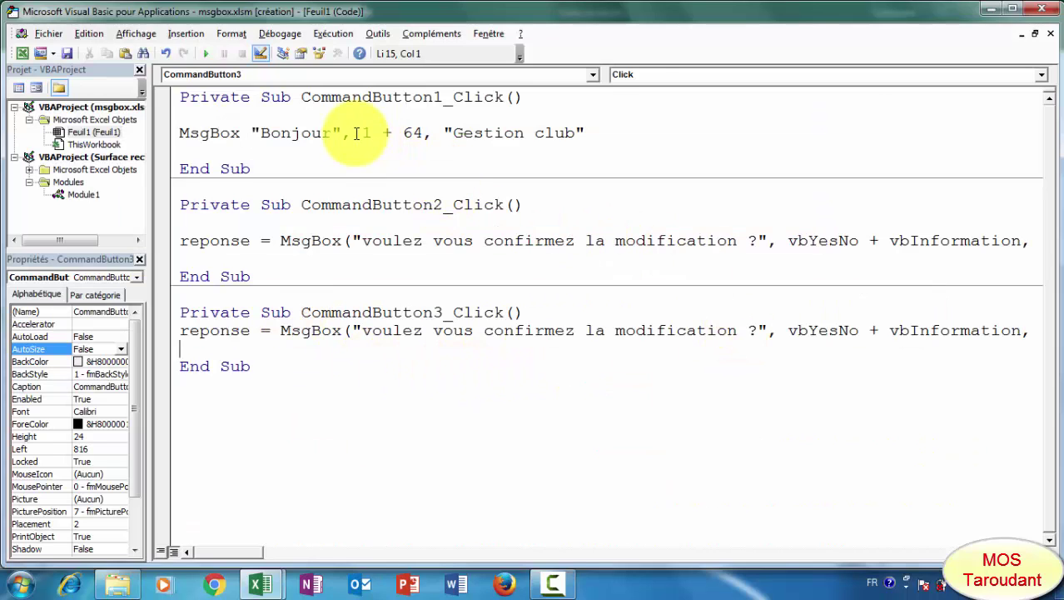
pyautogui.moveTo(364, 133); pyautogui.dragTo(425, 133)
pyautogui.hotkey('ctrl', 'c')
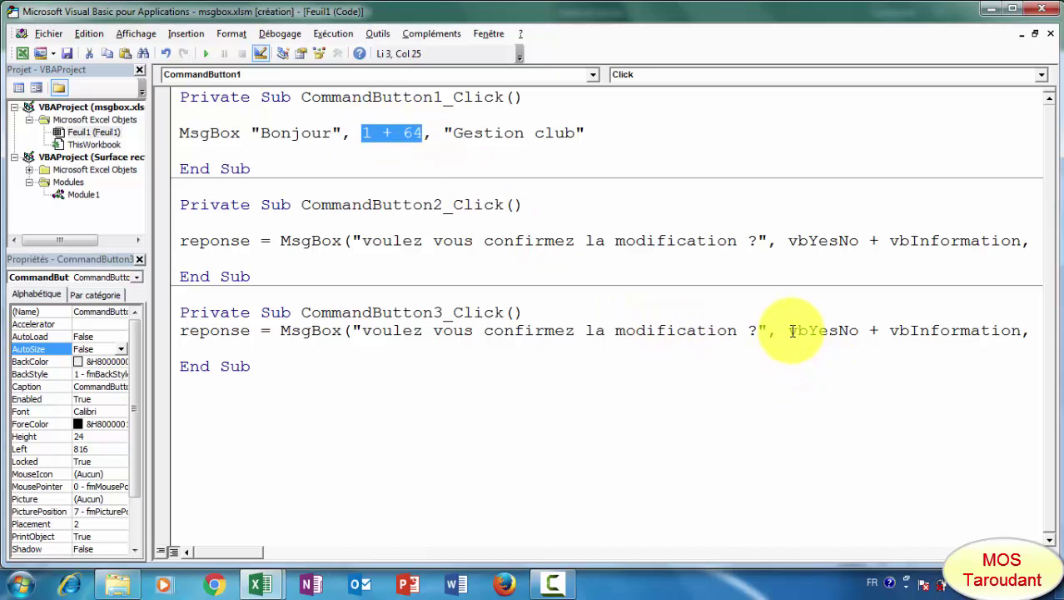
pyautogui.moveTo(789, 331); pyautogui.dragTo(1016, 336)
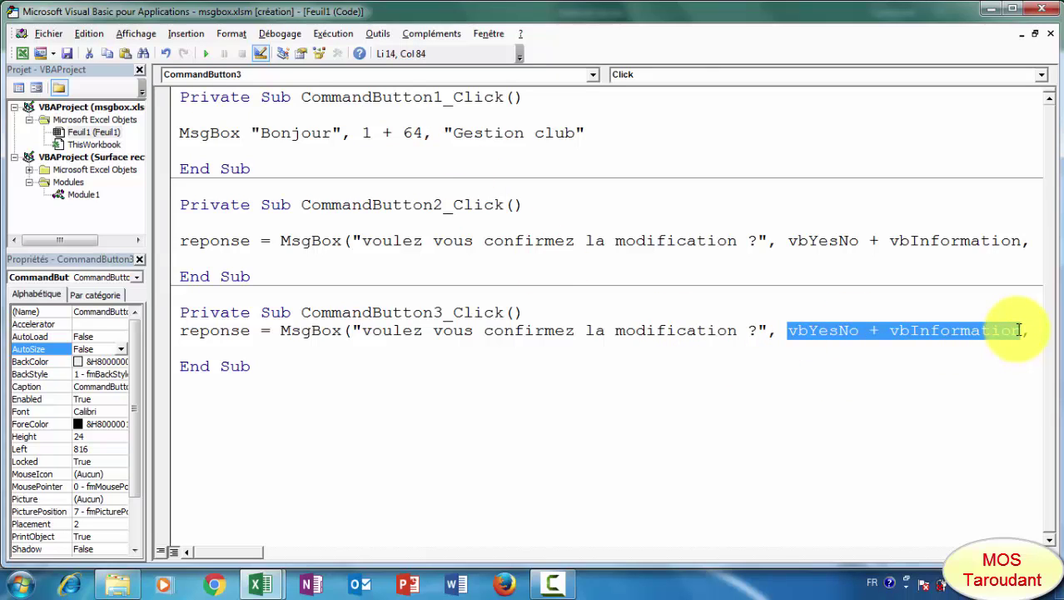
pyautogui.hotkey('ctrl', 'v')
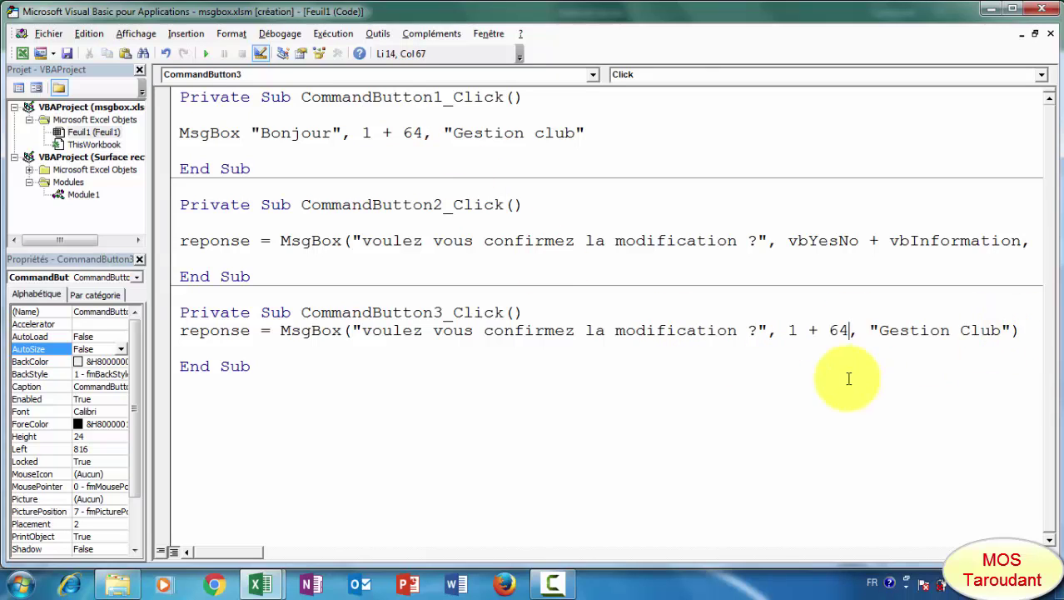
pyautogui.click(783, 379)
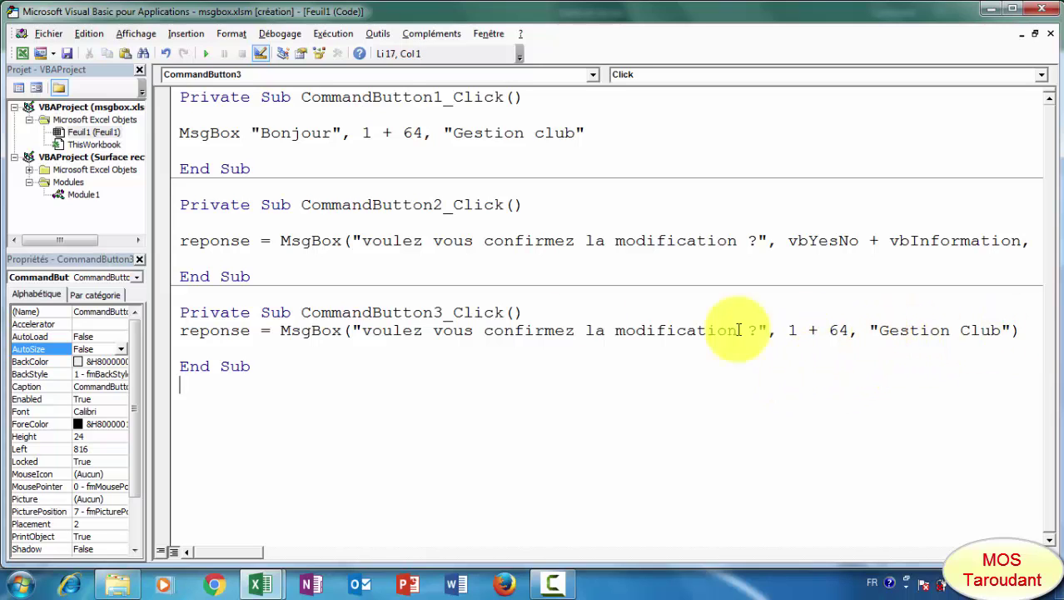
pyautogui.click(22, 54)
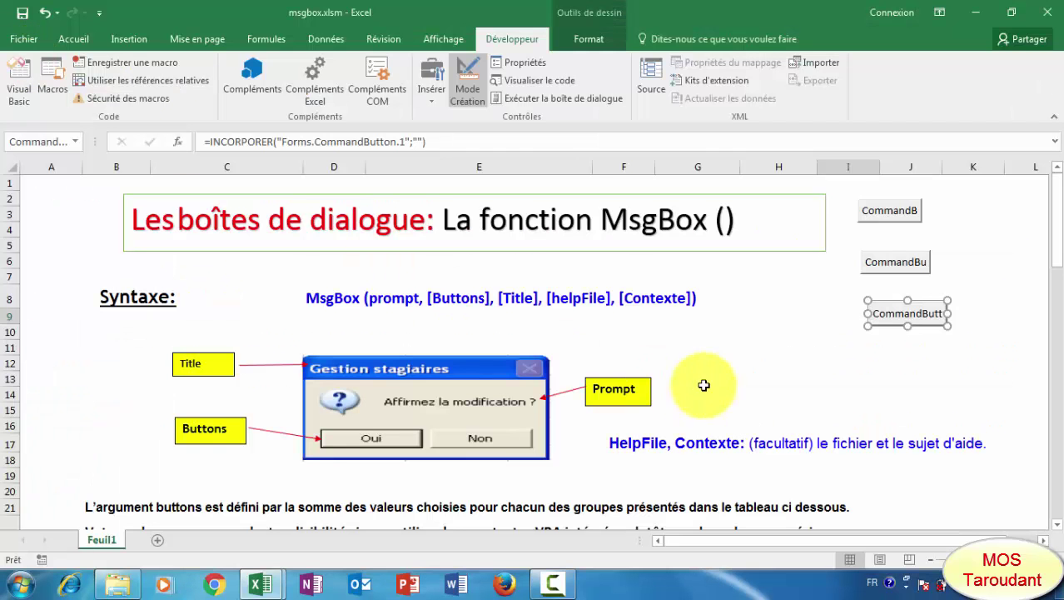
# Leave design mode and run CommandButton2 and CommandButton3 twice each, closing their Oui/Non and OK/Annuler boxes
pyautogui.click(757, 347)
pyautogui.click(449, 98)
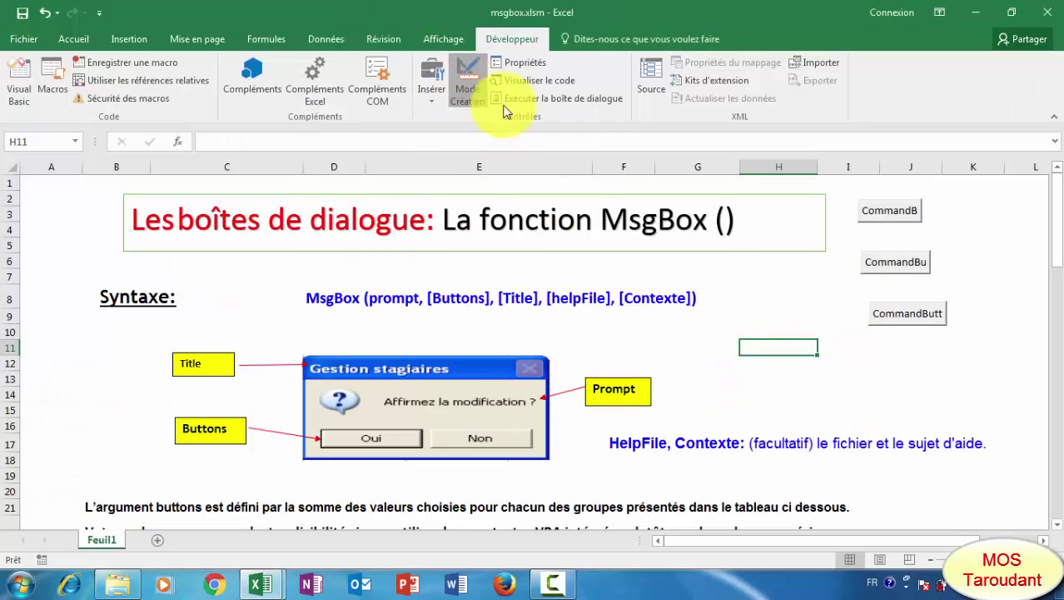
pyautogui.click(891, 264)
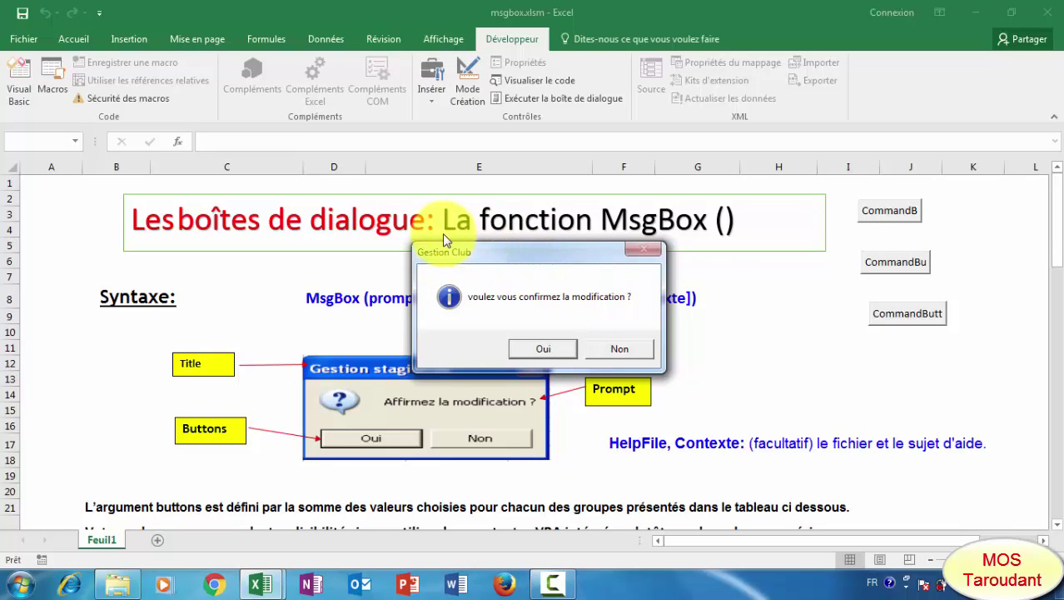
pyautogui.click(566, 350)
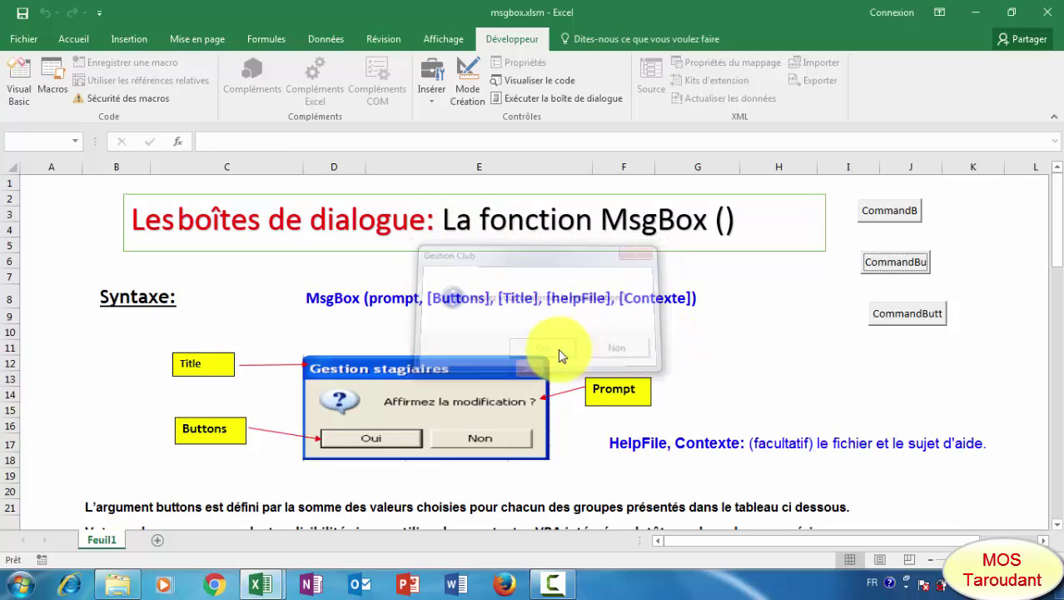
pyautogui.click(904, 324)
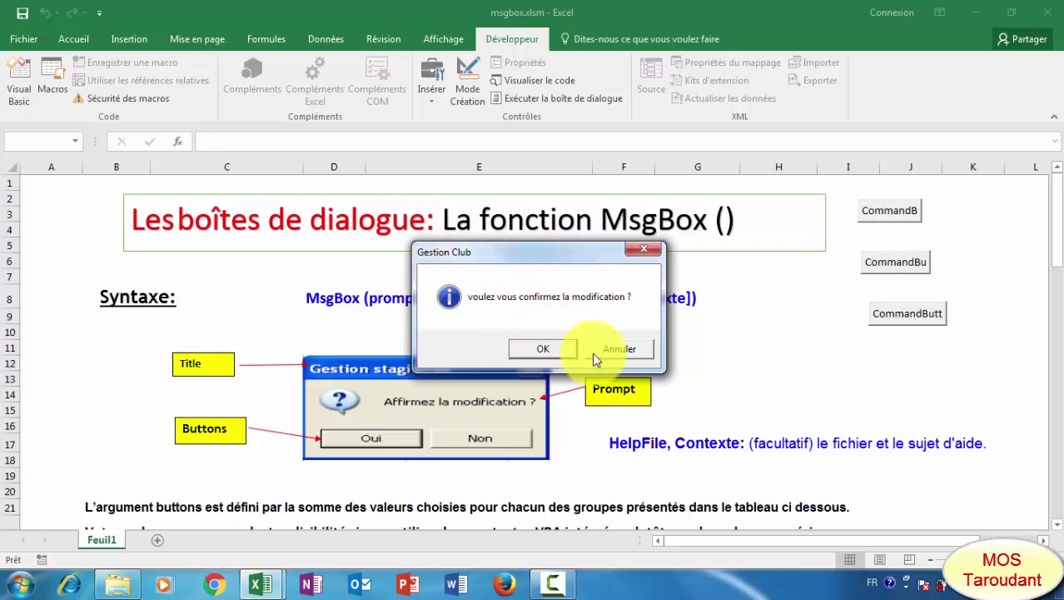
pyautogui.click(648, 248)
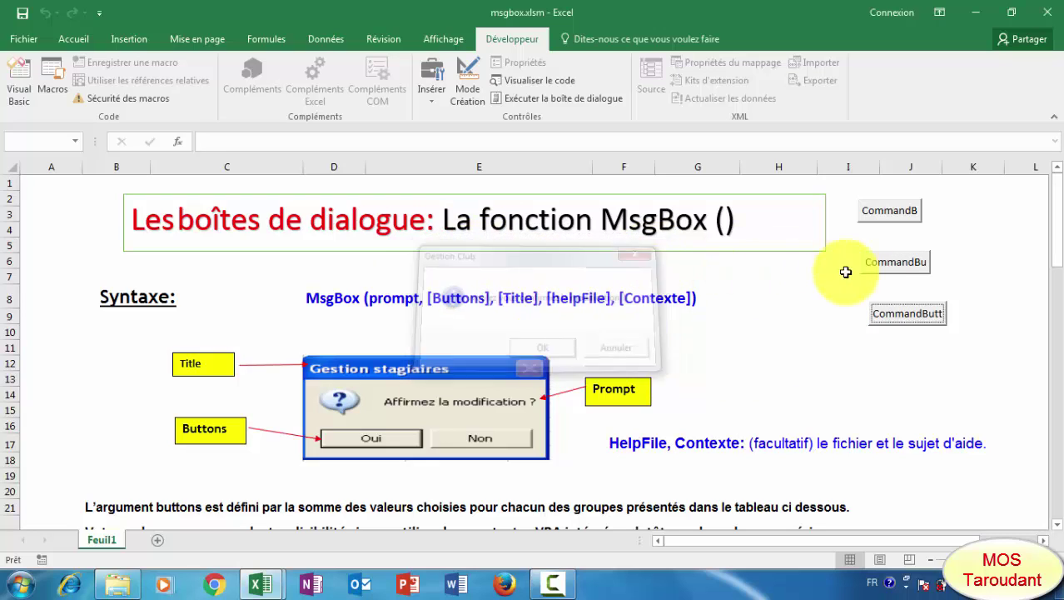
pyautogui.click(895, 262)
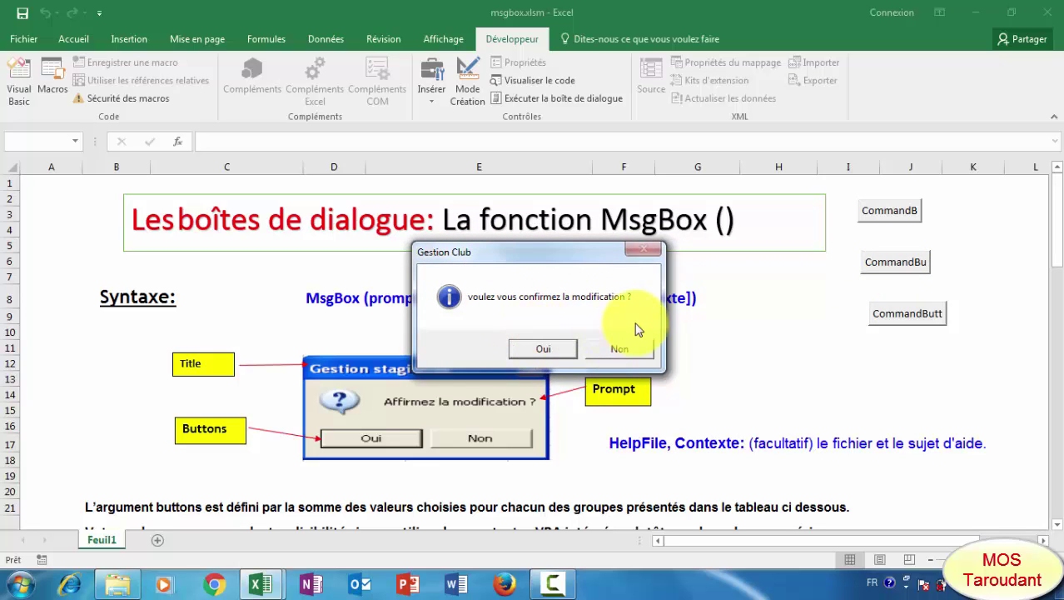
pyautogui.click(565, 349)
pyautogui.click(908, 325)
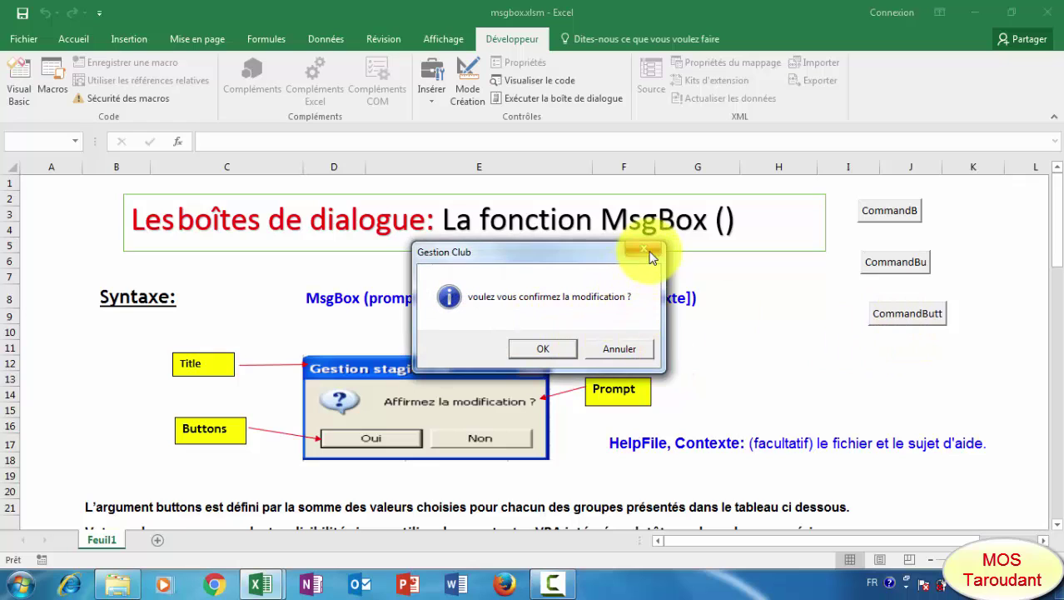
pyautogui.click(644, 248)
pyautogui.click(772, 344)
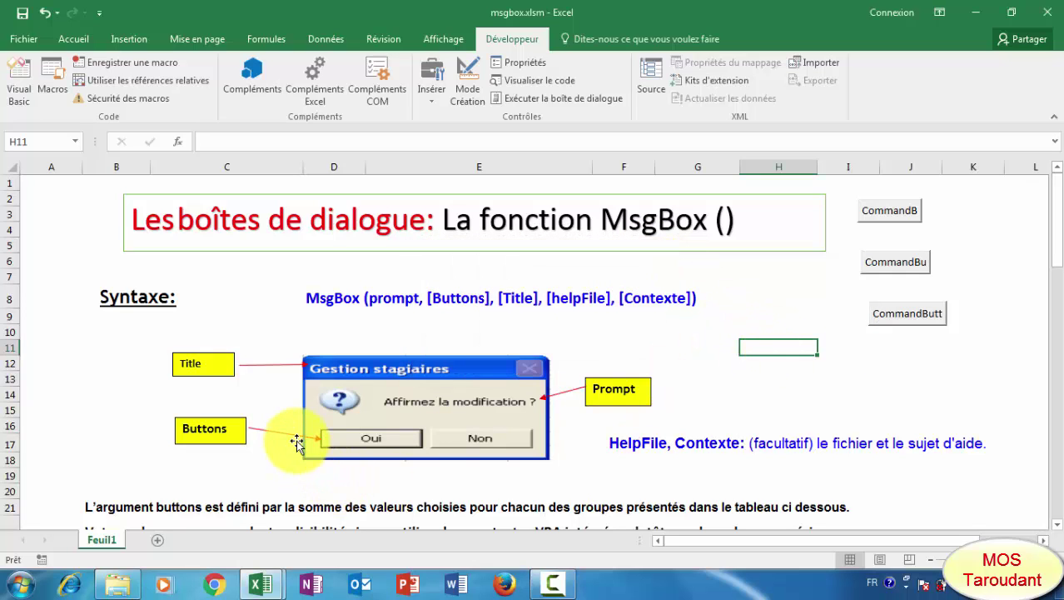
# Scroll past the constants and return-value tables to the 'Comment faire un saut de ligne ?' example
pyautogui.scroll(-1, 348, 479)
pyautogui.scroll(-5, 348, 479)
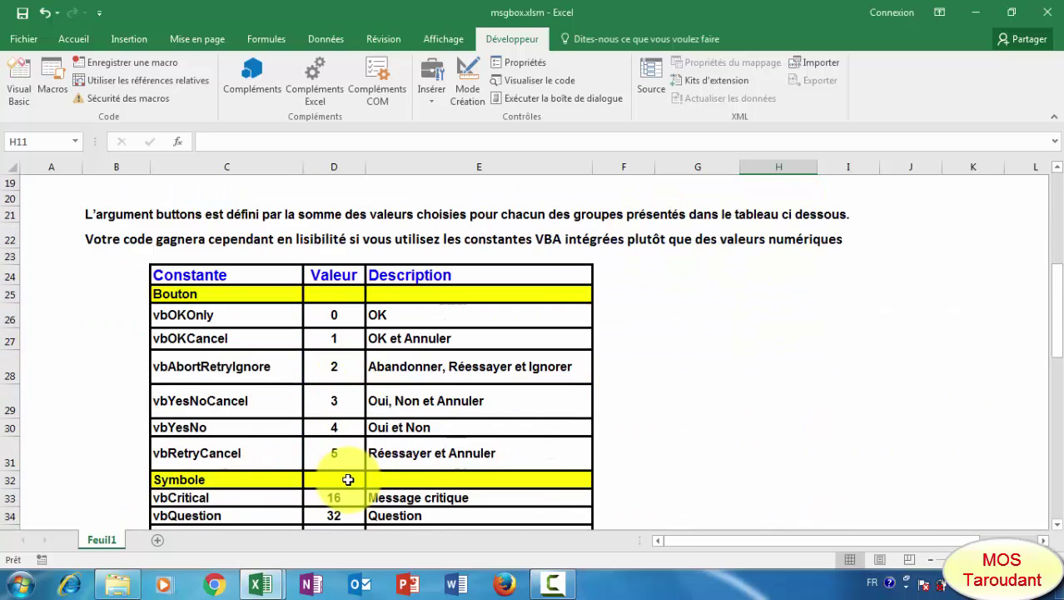
pyautogui.scroll(-3, 335, 452)
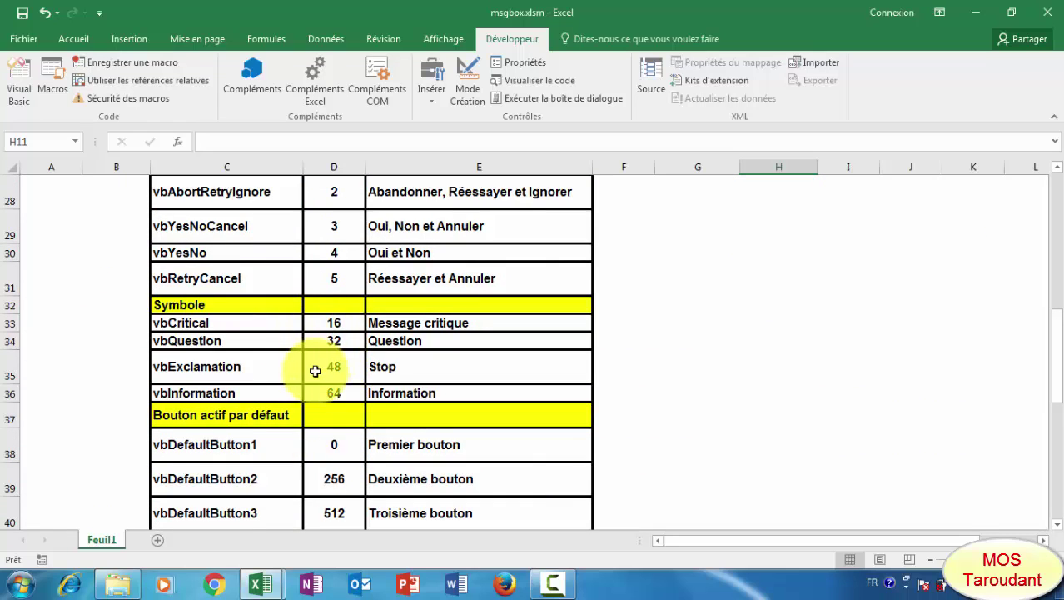
pyautogui.scroll(-2, 332, 439)
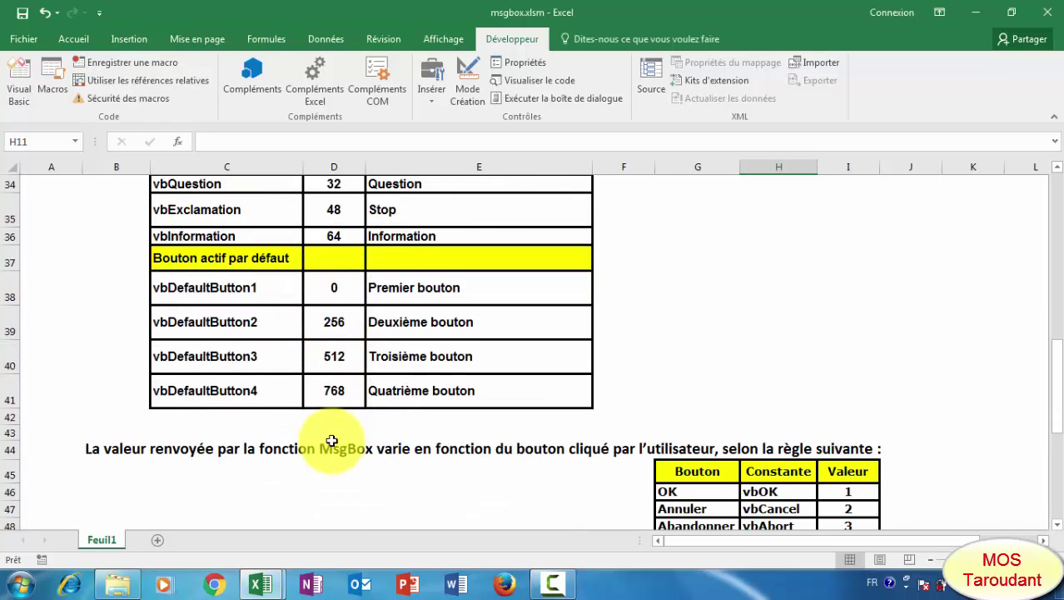
pyautogui.scroll(-1, 331, 440)
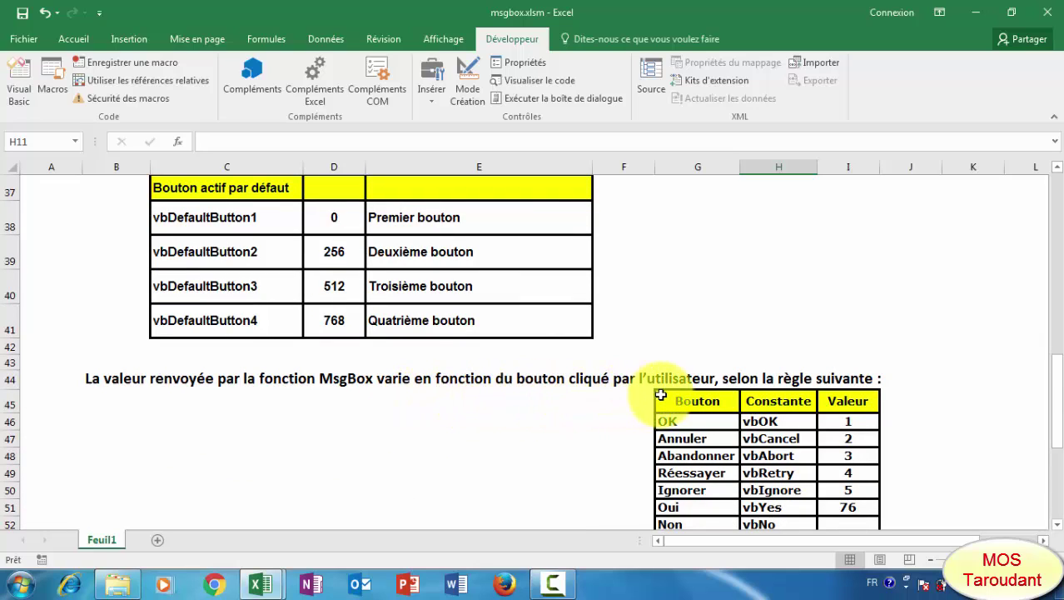
pyautogui.scroll(-2, 533, 447)
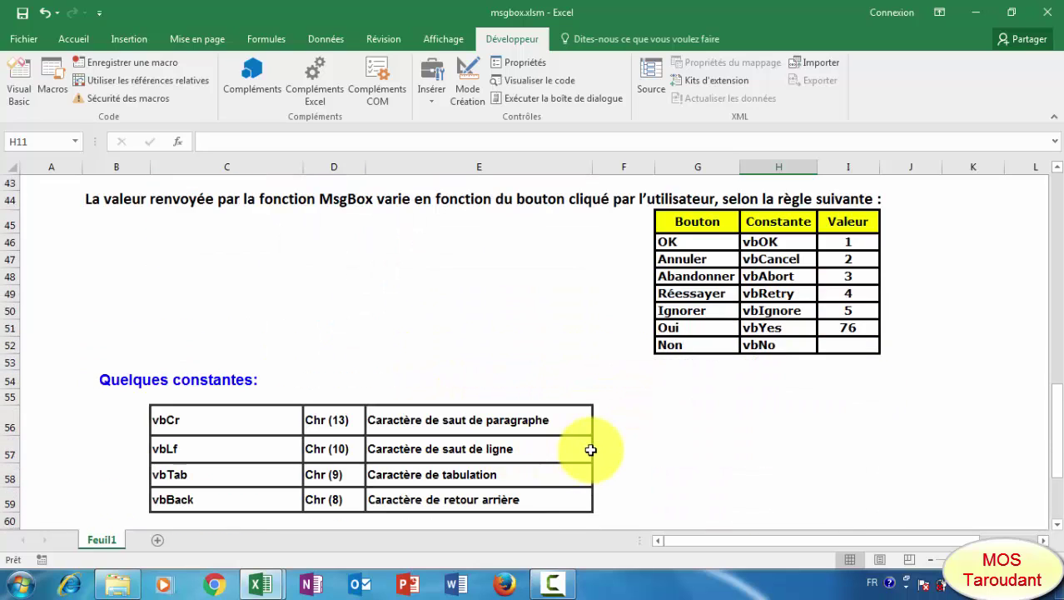
pyautogui.scroll(2, 658, 384)
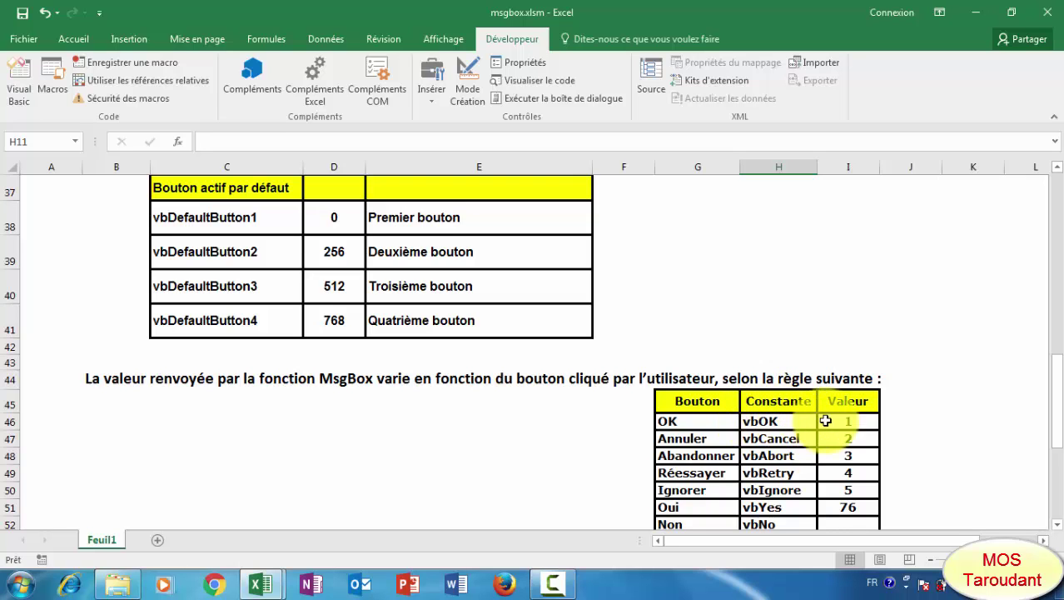
pyautogui.scroll(5, 462, 400)
pyautogui.scroll(1, 462, 400)
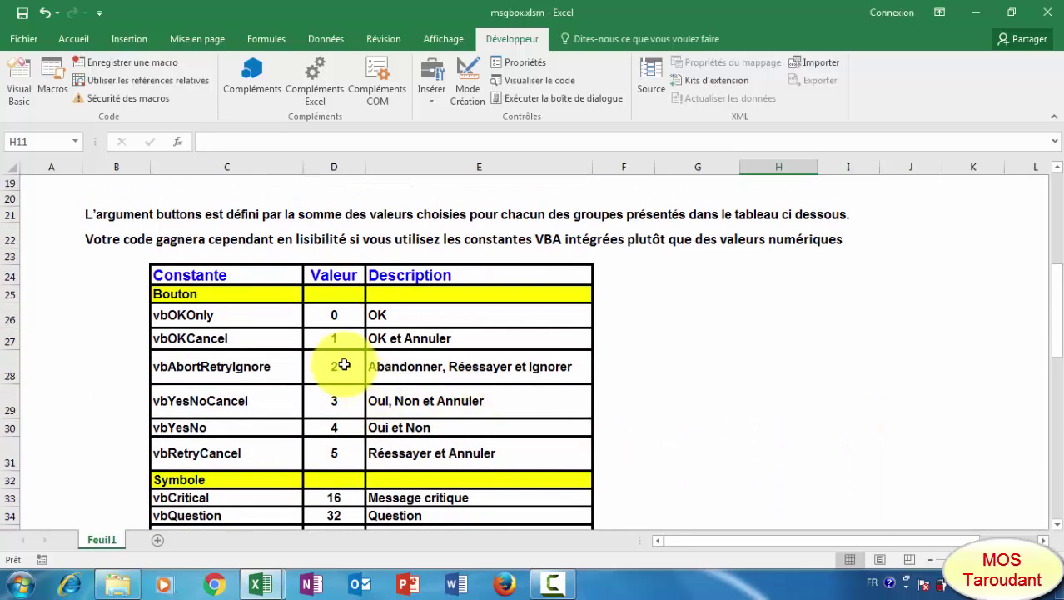
pyautogui.scroll(-5, 656, 446)
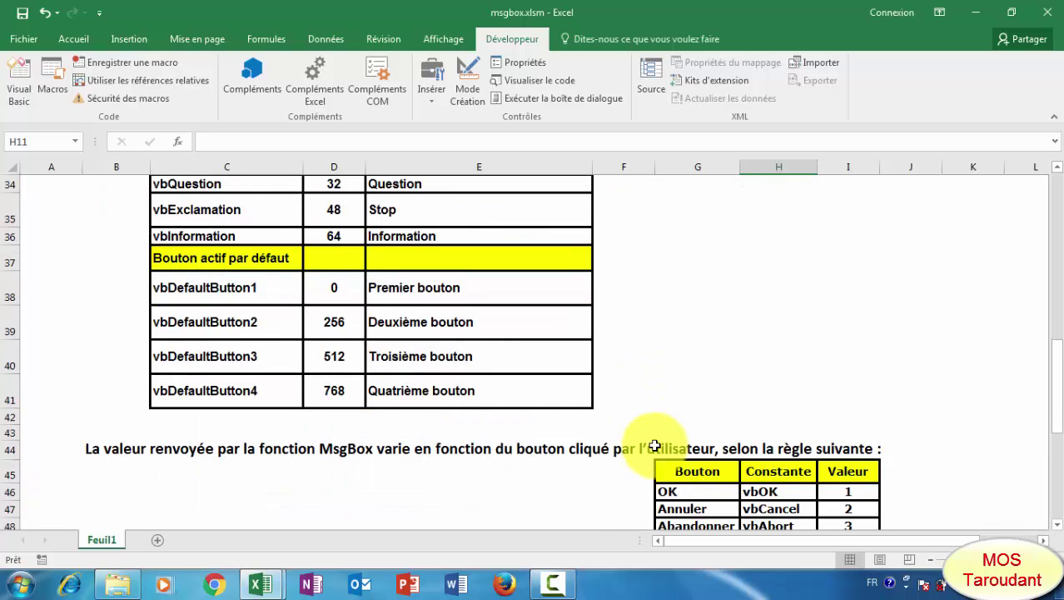
pyautogui.scroll(-2, 655, 445)
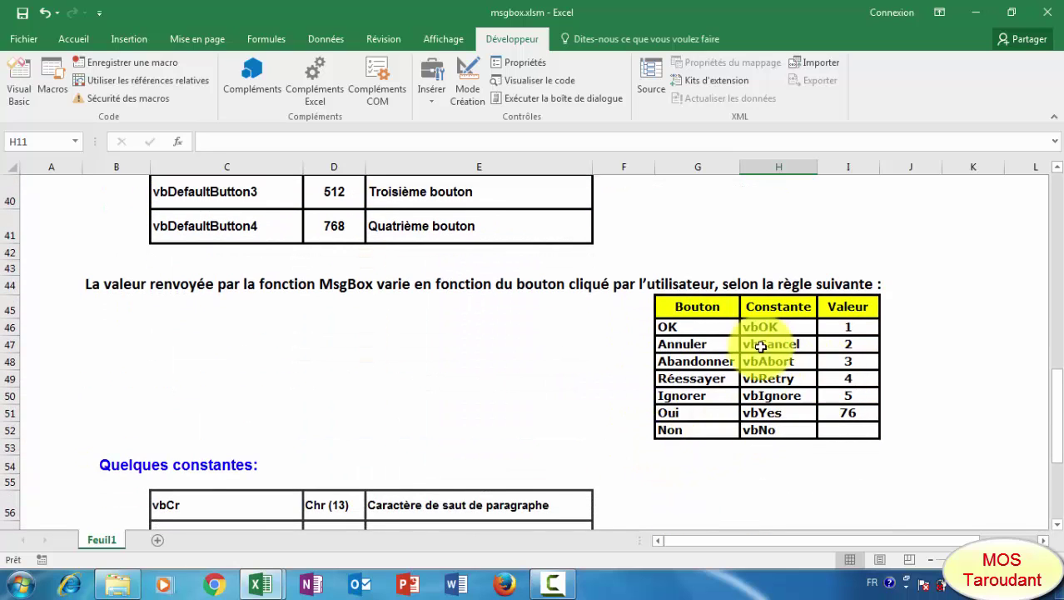
pyautogui.scroll(-2, 512, 456)
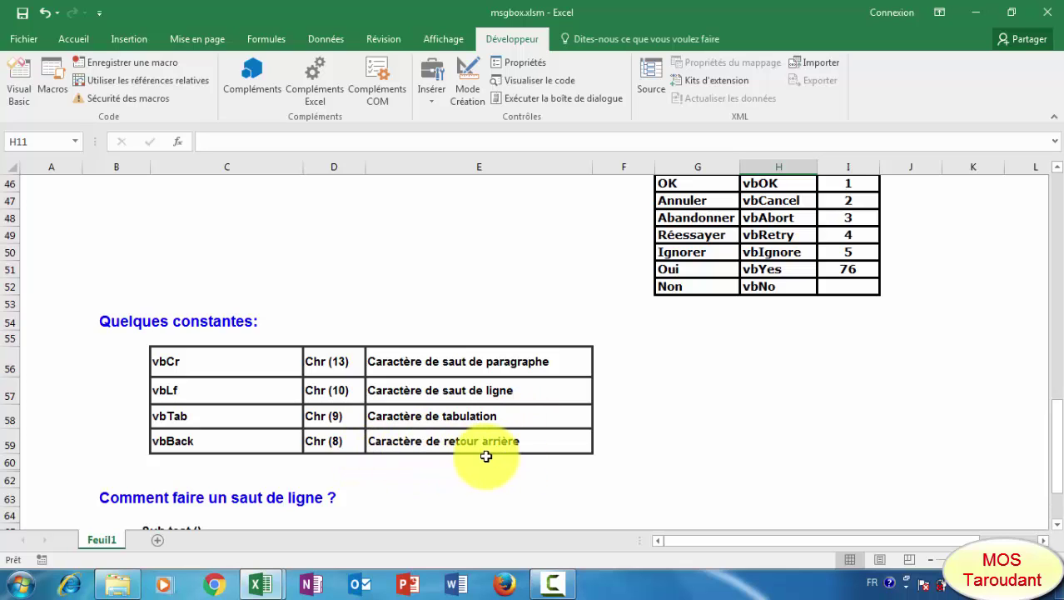
pyautogui.scroll(-2, 362, 468)
pyautogui.scroll(-1, 362, 468)
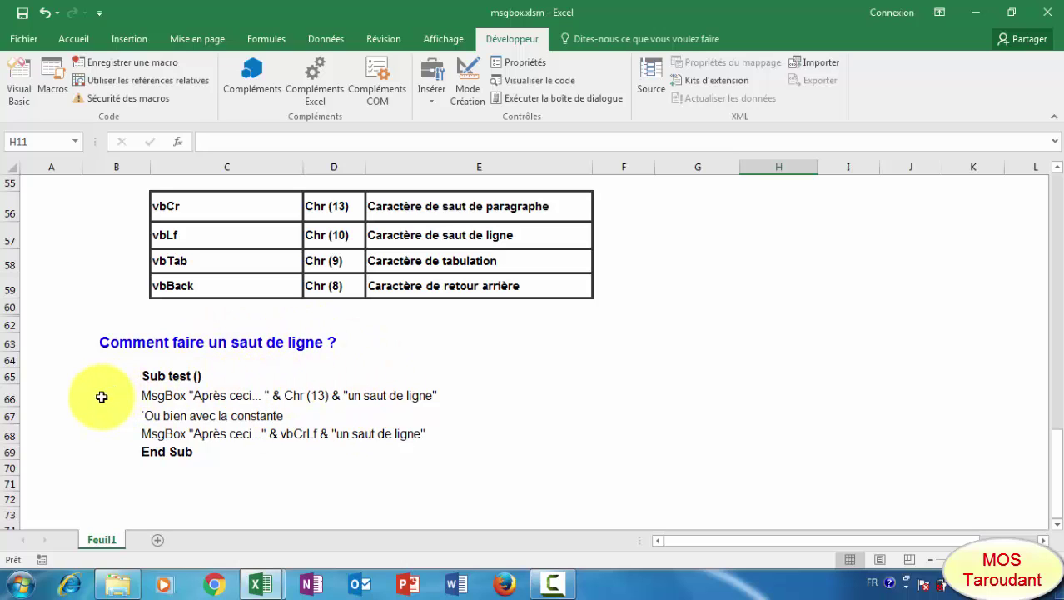
# Copy the three Chr(13)/vbCrLf MsgBox example lines in B66:E68
pyautogui.click(144, 395)
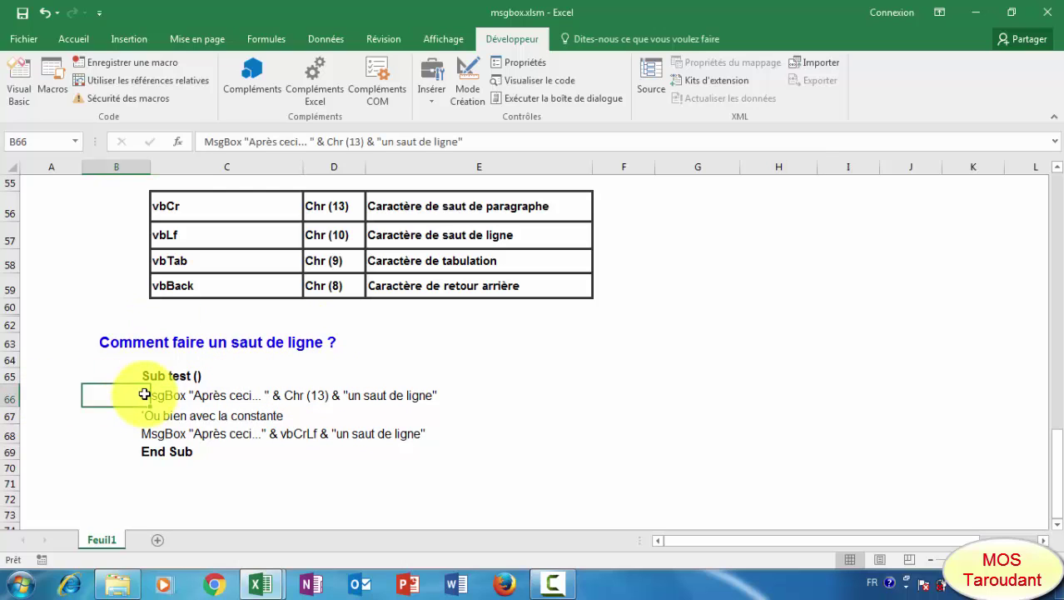
pyautogui.moveTo(144, 393); pyautogui.dragTo(444, 433)
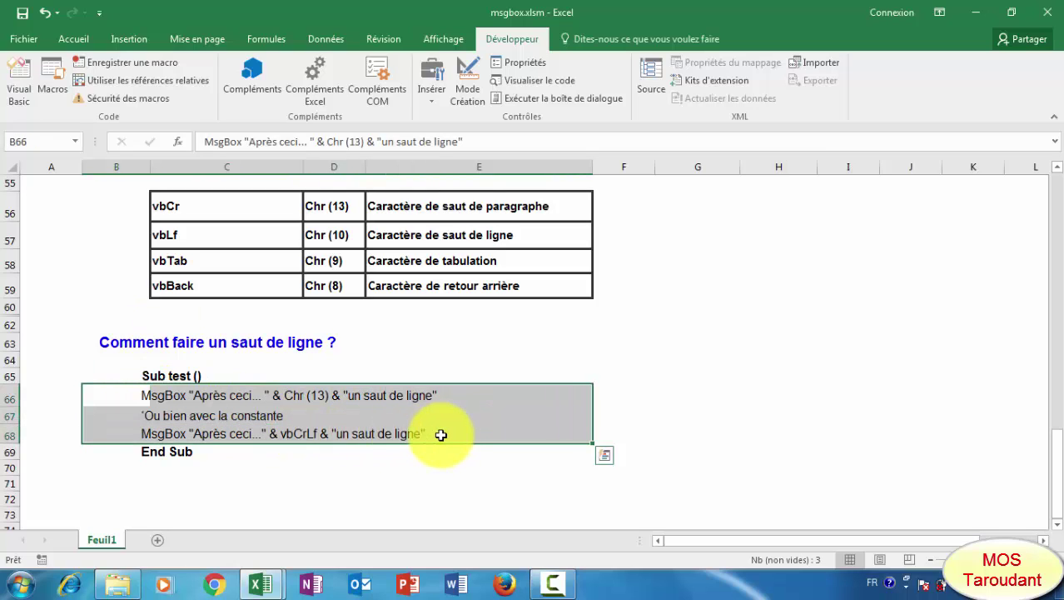
pyautogui.hotkey('ctrl', 'c')
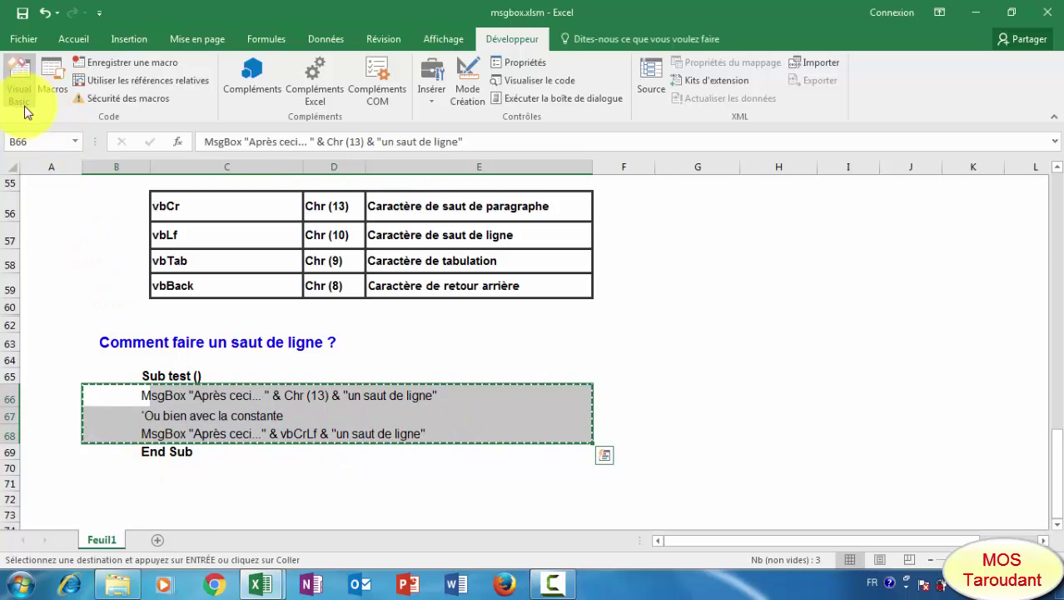
# Check the VBA editor, then come back to the worksheet scrolled to the top
pyautogui.click(20, 84)
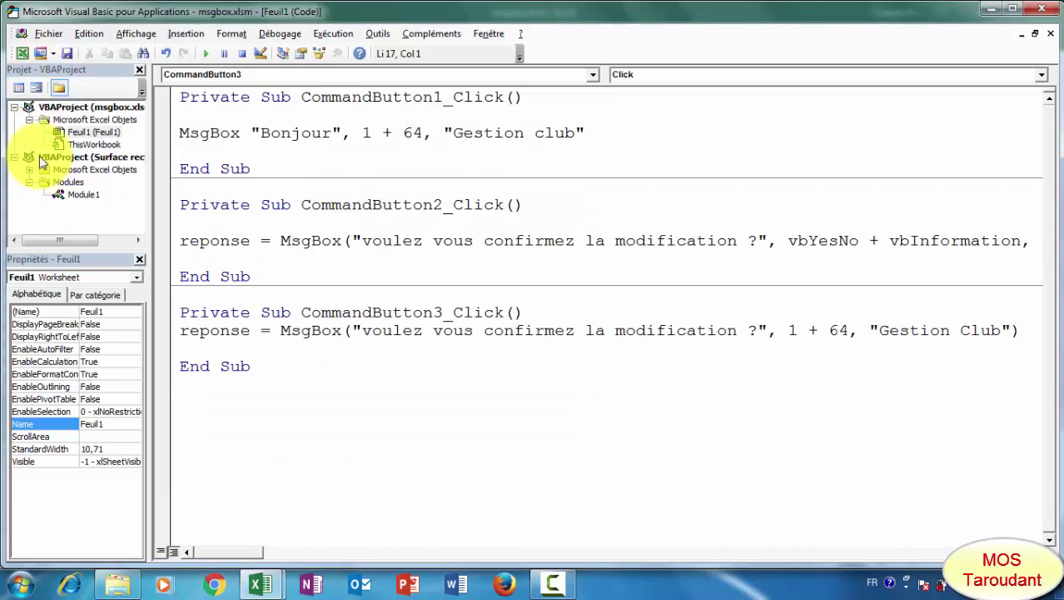
pyautogui.click(25, 52)
pyautogui.scroll(8, 503, 297)
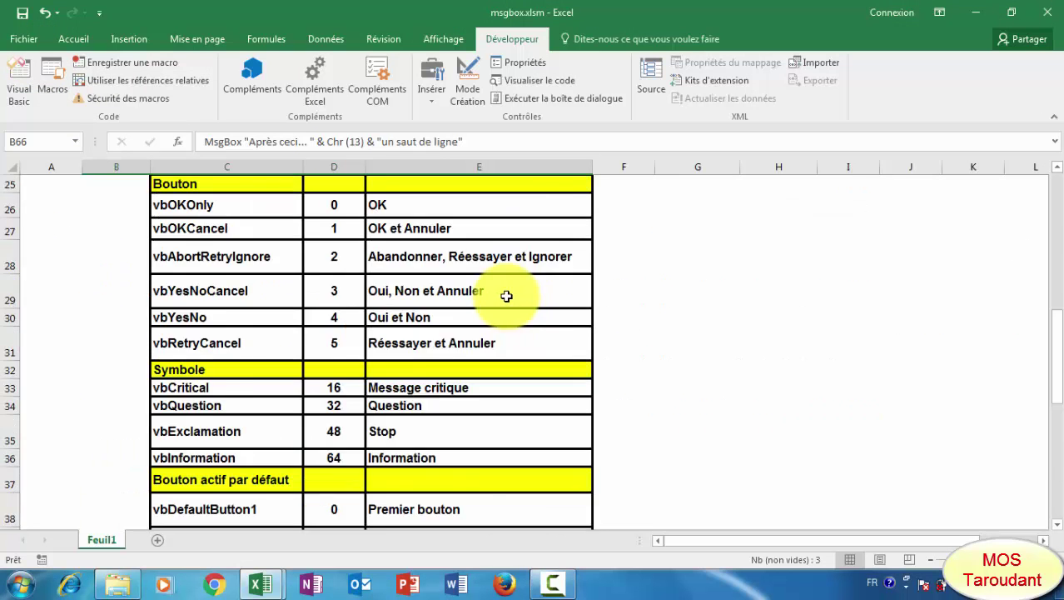
pyautogui.scroll(8, 503, 297)
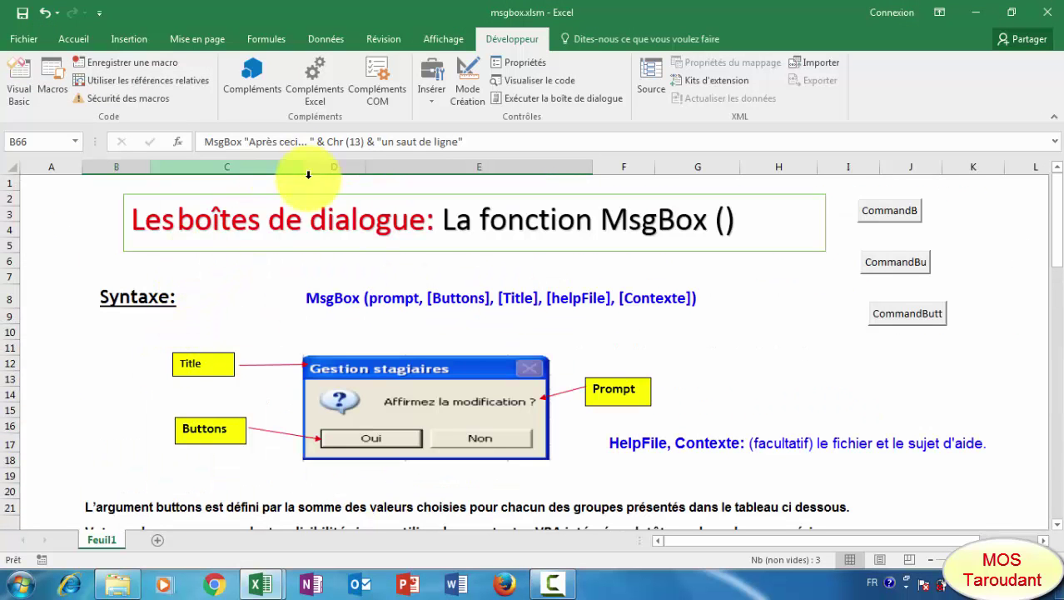
# Draw a fourth ActiveX command button below the others and open its empty click procedure
pyautogui.click(433, 103)
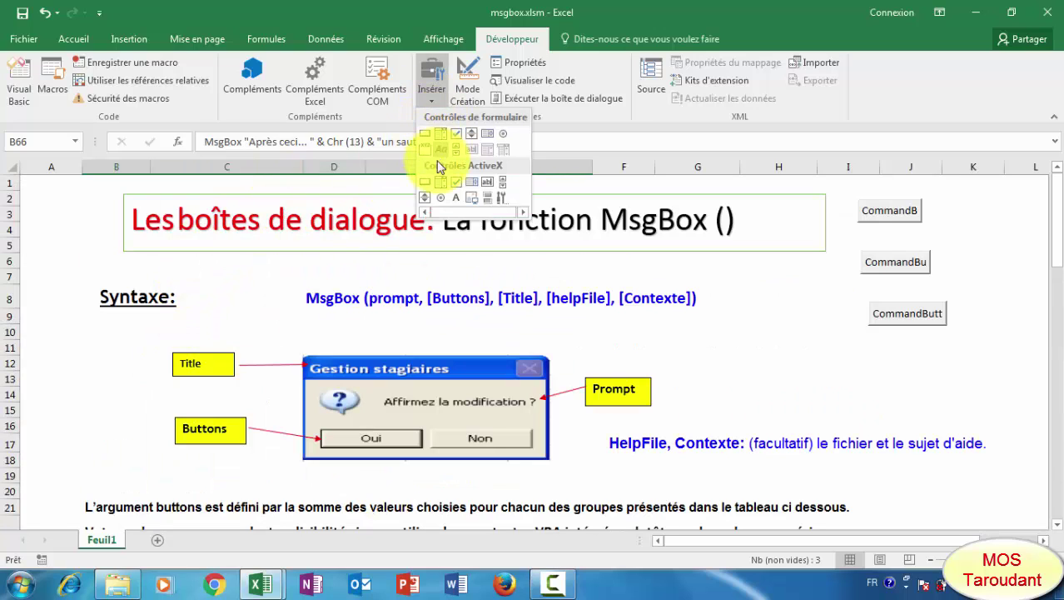
pyautogui.click(430, 184)
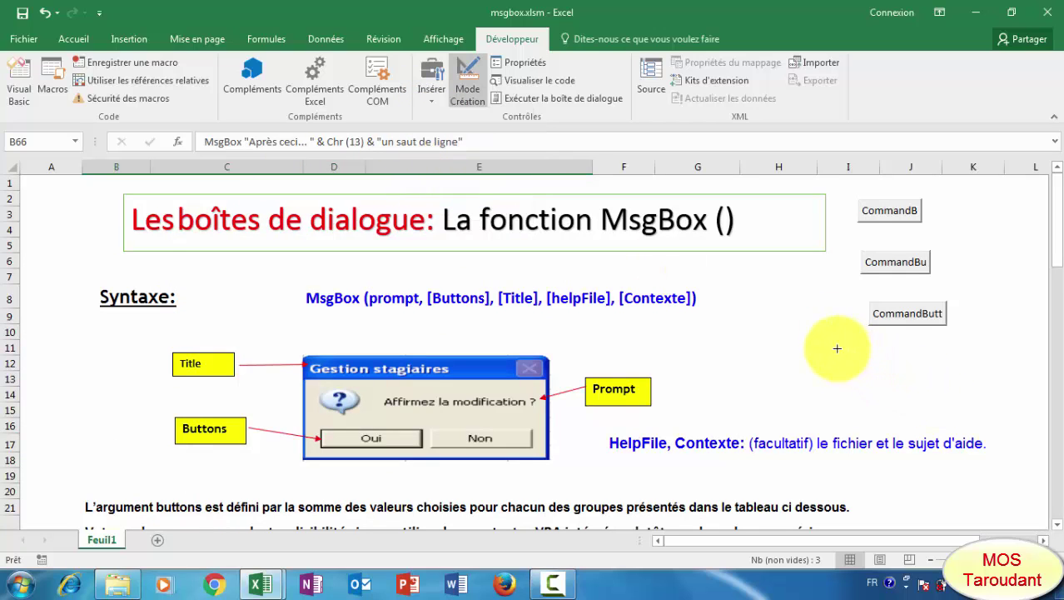
pyautogui.moveTo(839, 349); pyautogui.dragTo(933, 379)
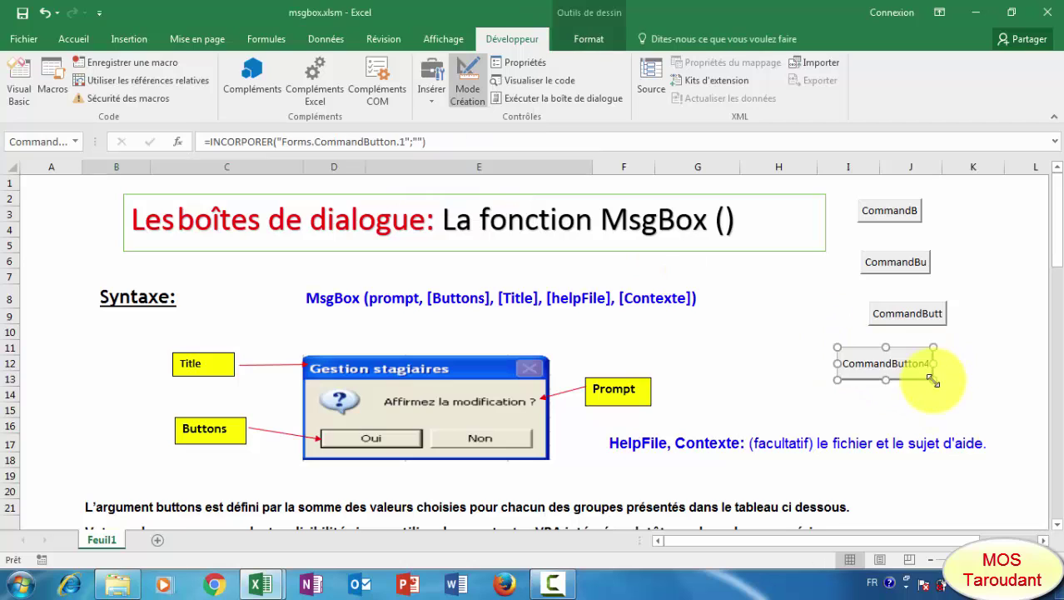
pyautogui.click(787, 379)
pyautogui.doubleClick(893, 359)
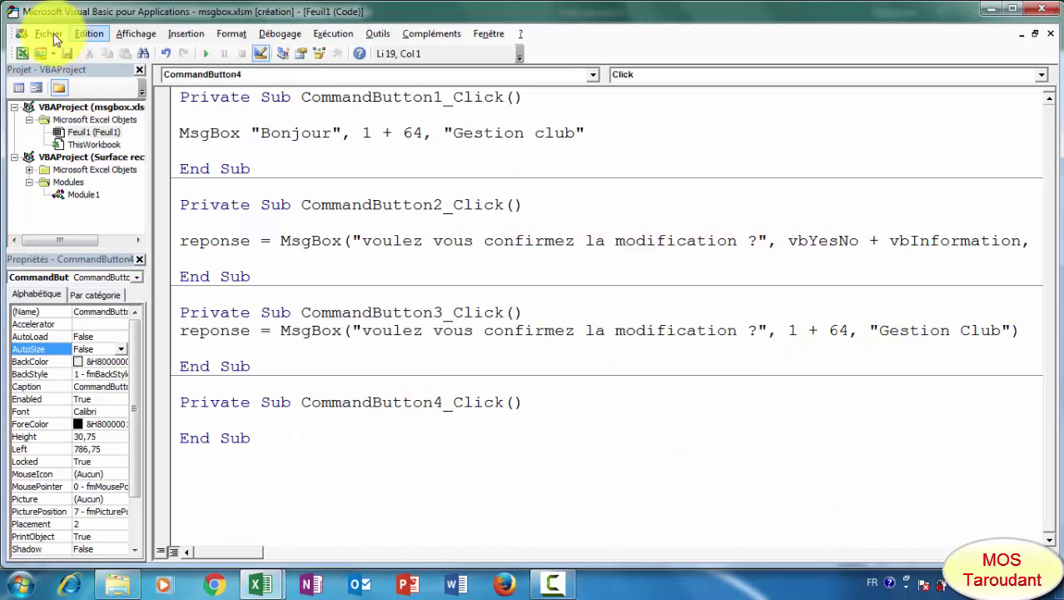
# Back on the worksheet, copy the line-break example lines B66:E68
pyautogui.click(23, 52)
pyautogui.scroll(-9, 150, 351)
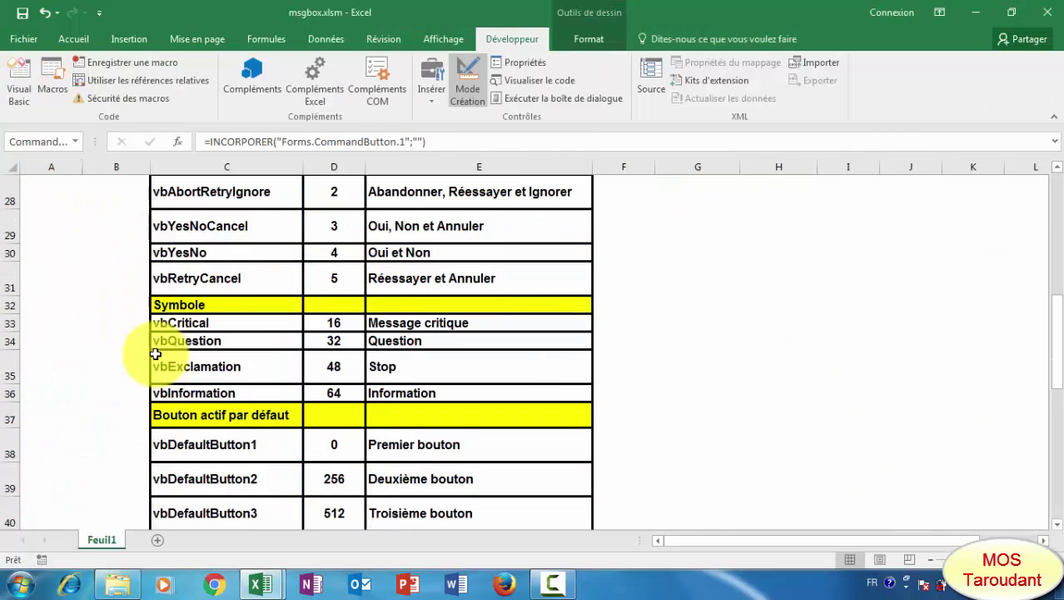
pyautogui.scroll(-8, 154, 352)
pyautogui.scroll(-5, 155, 353)
pyautogui.scroll(2, 155, 353)
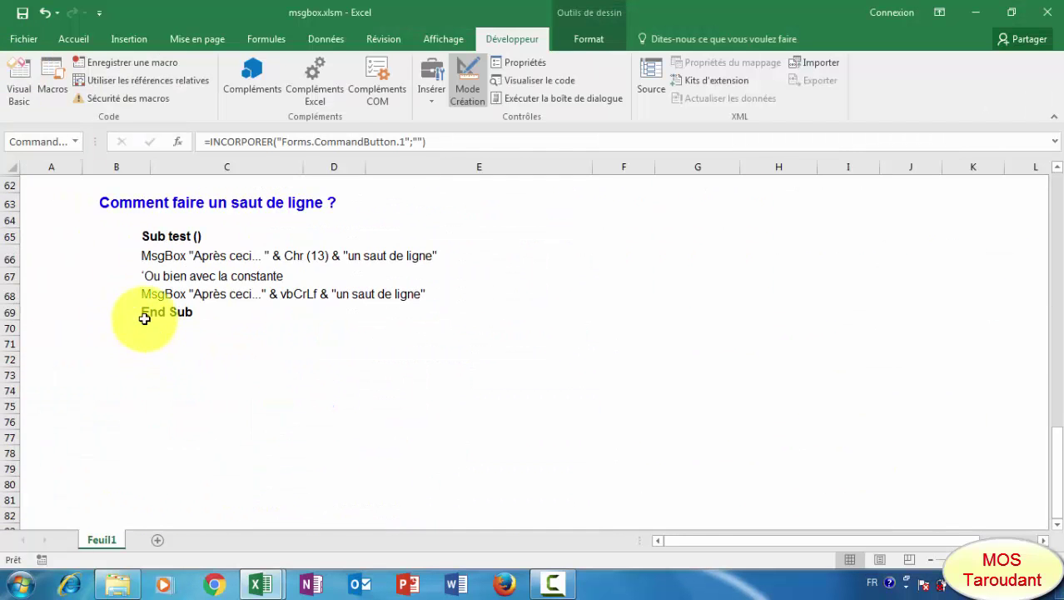
pyautogui.click(136, 257)
pyautogui.moveTo(136, 256); pyautogui.dragTo(416, 296)
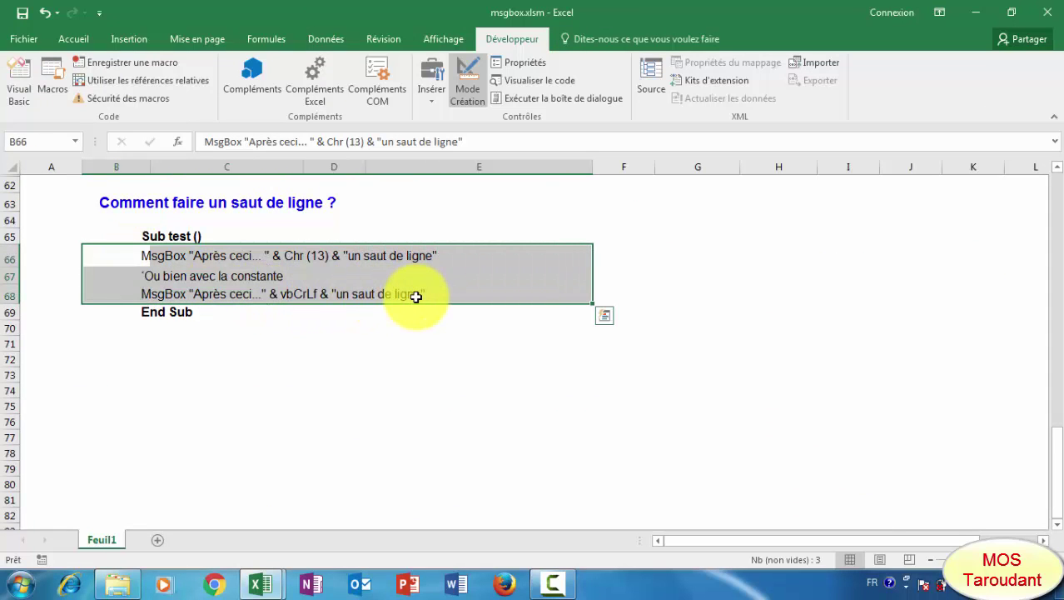
pyautogui.hotkey('ctrl', 'c')
# Paste the copied line-break MsgBox examples into CommandButton4_Click
pyautogui.click(20, 84)
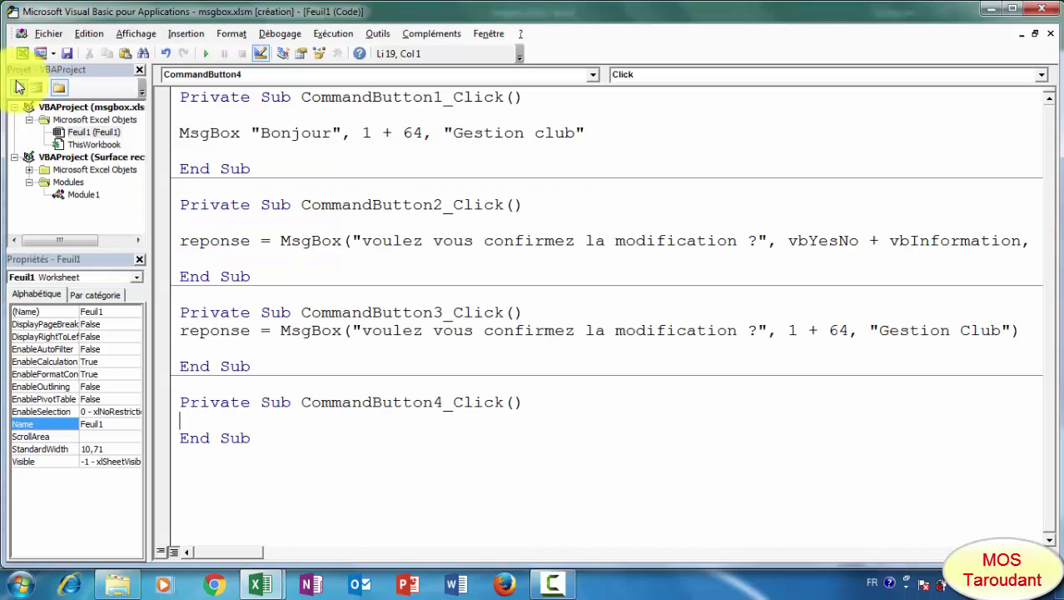
pyautogui.hotkey('ctrl', 'v')
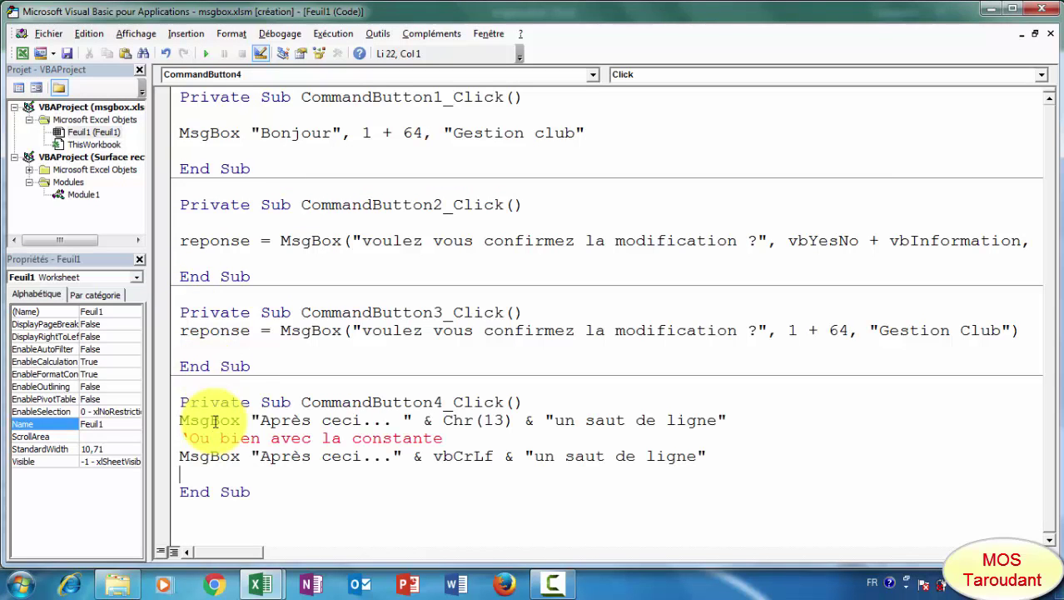
pyautogui.click(416, 518)
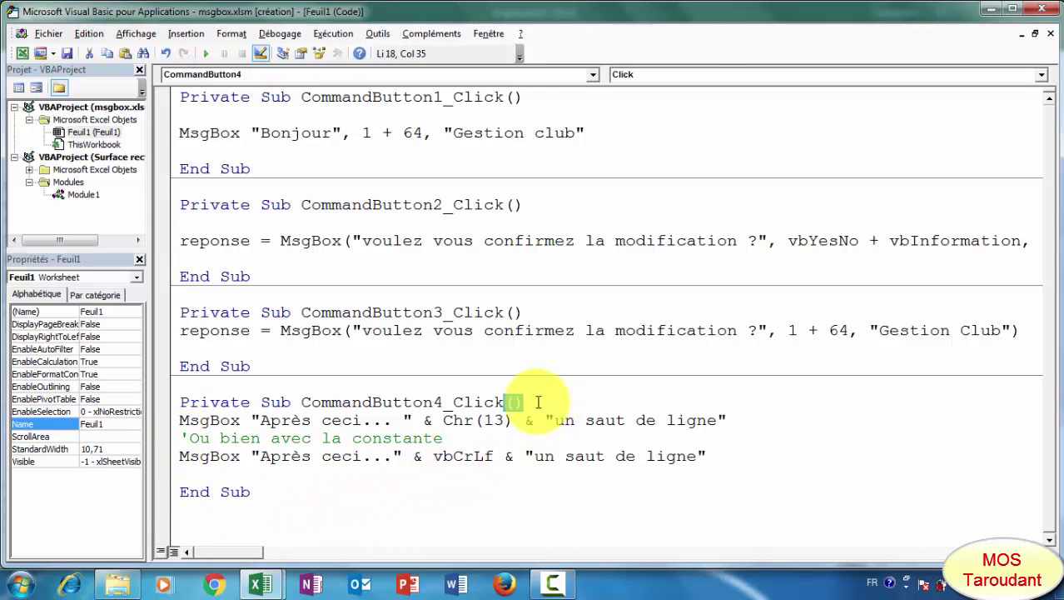
# Insert blank lines after the header, the comment and the first MsgBox statement
pyautogui.press('Return')
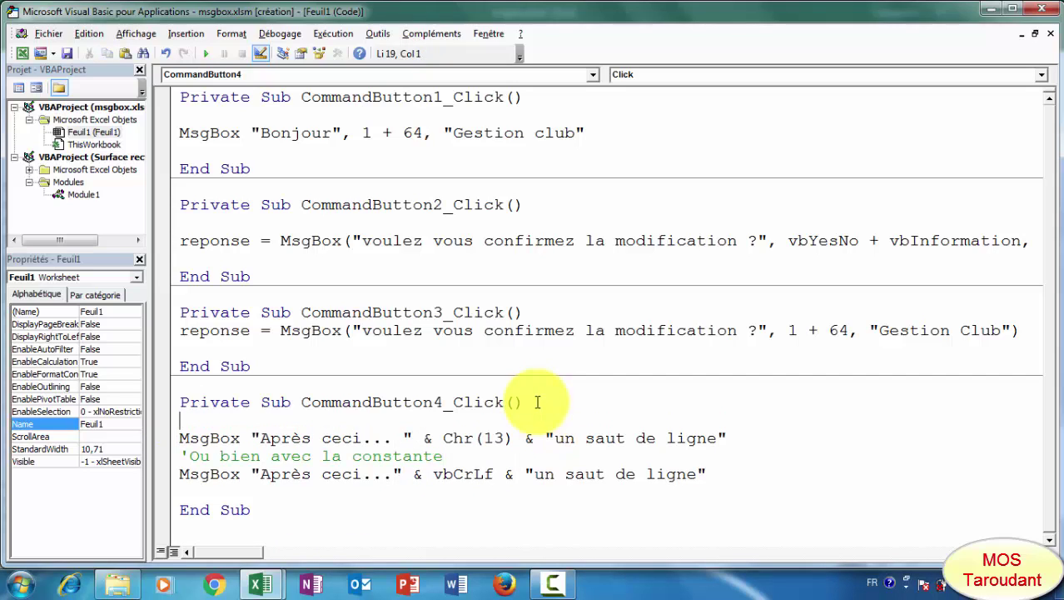
pyautogui.click(479, 456)
pyautogui.press('Return')
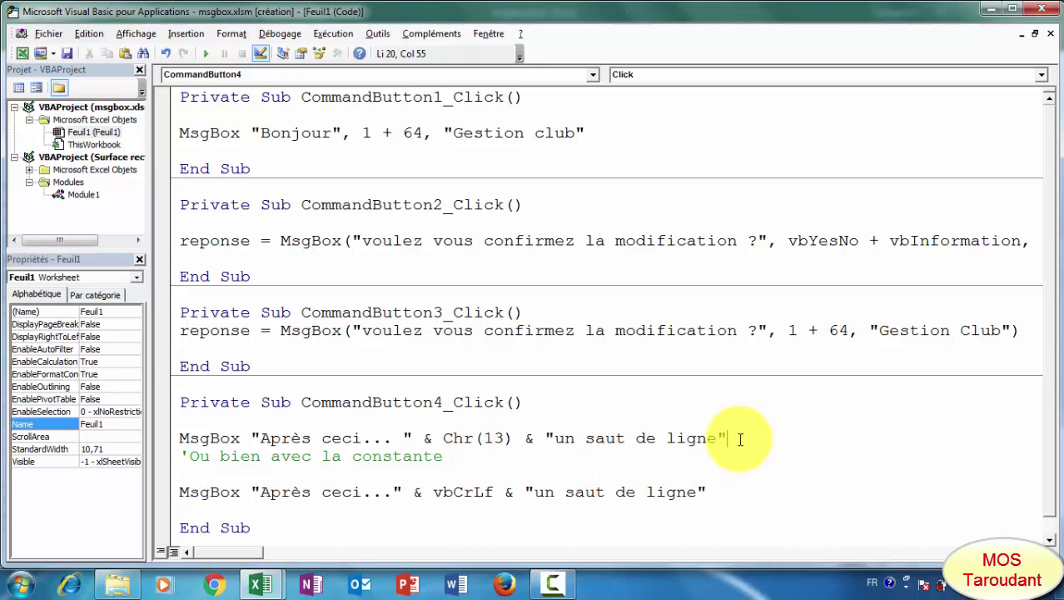
pyautogui.press('Return')
pyautogui.scroll(-1, 858, 482)
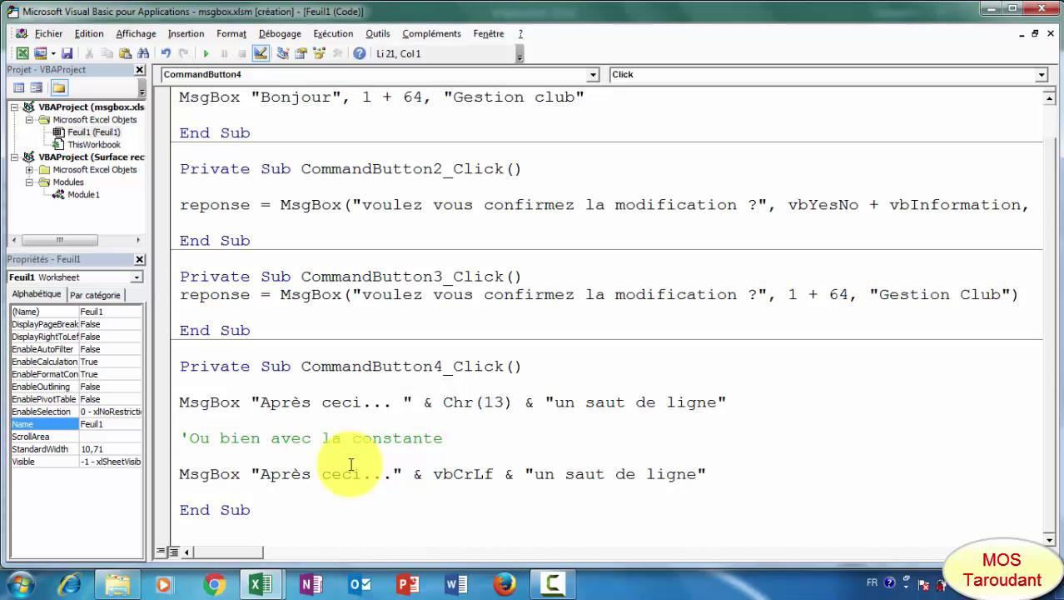
# Clear the copy marquee on the worksheet and turn off Mode Création
pyautogui.click(25, 54)
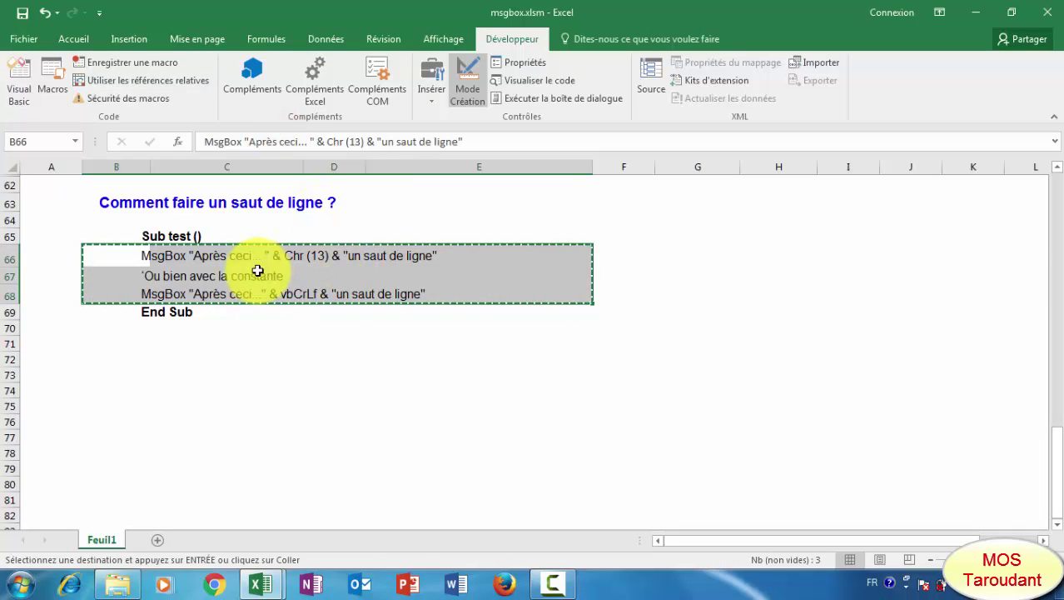
pyautogui.click(286, 316)
pyautogui.press('Escape')
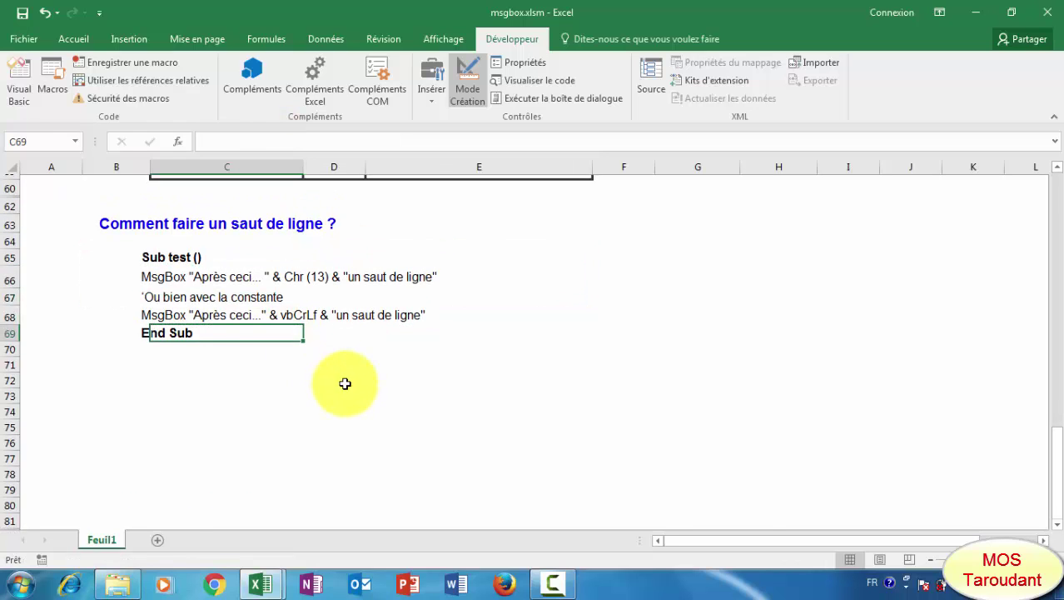
pyautogui.scroll(20, 346, 381)
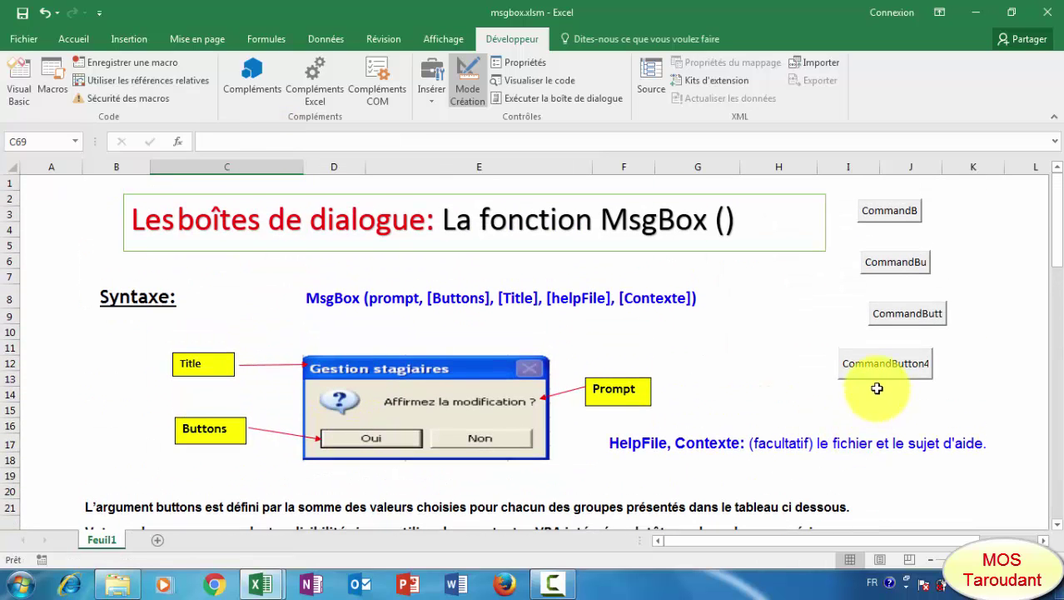
pyautogui.click(468, 87)
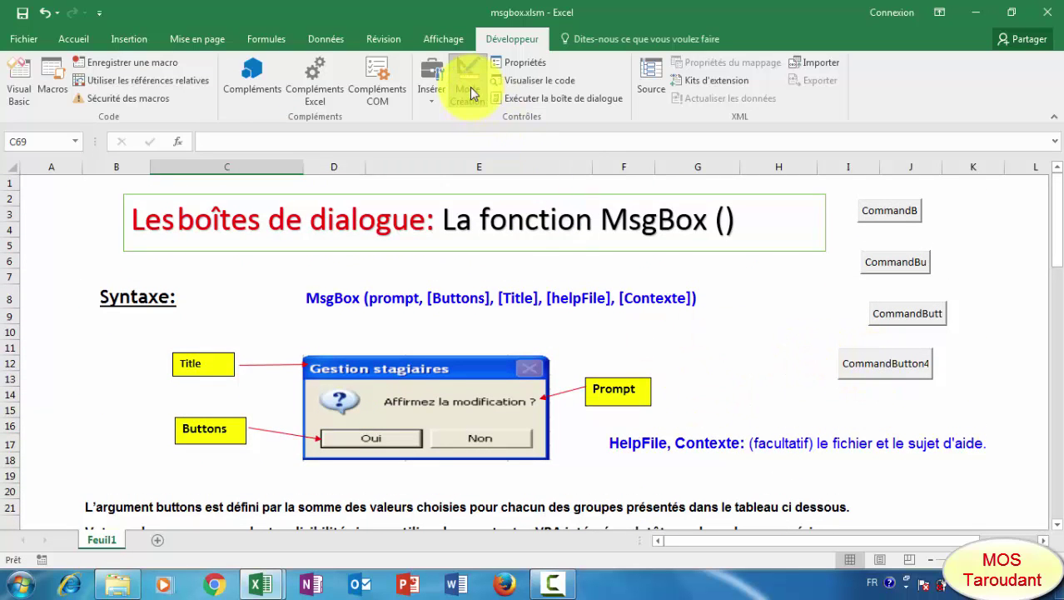
# Run CommandButton4 twice, confirming "Après ceci..." and "un saut de ligne" appear on two lines
pyautogui.click(870, 363)
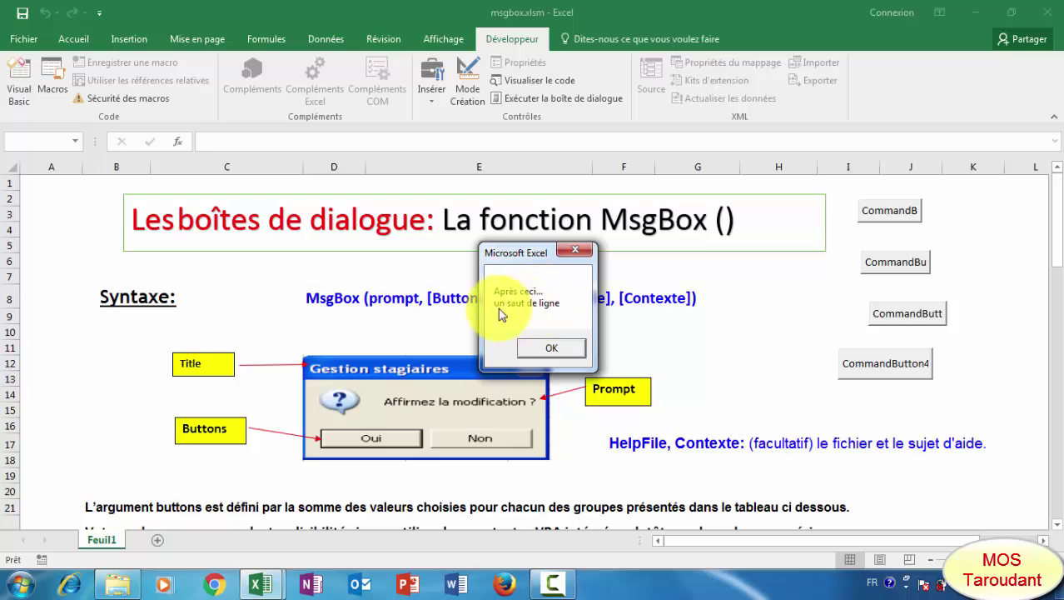
pyautogui.click(549, 351)
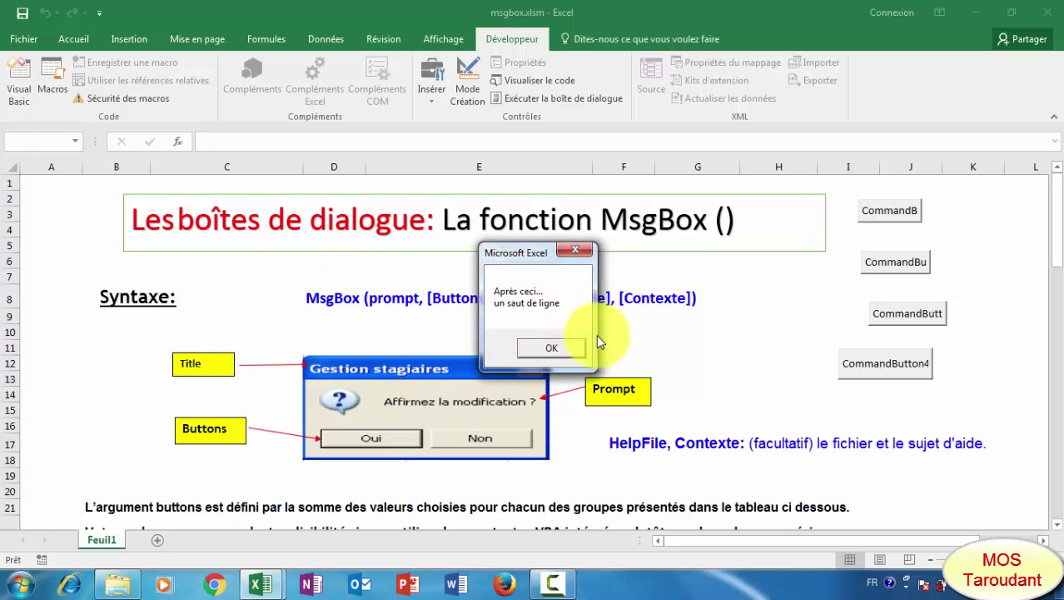
pyautogui.click(552, 350)
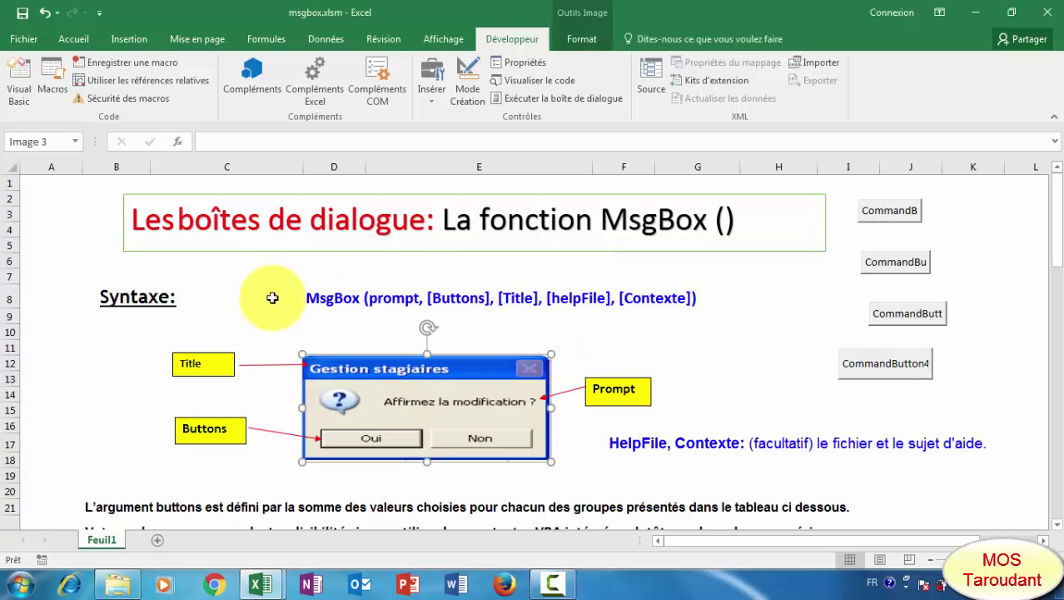
pyautogui.click(866, 373)
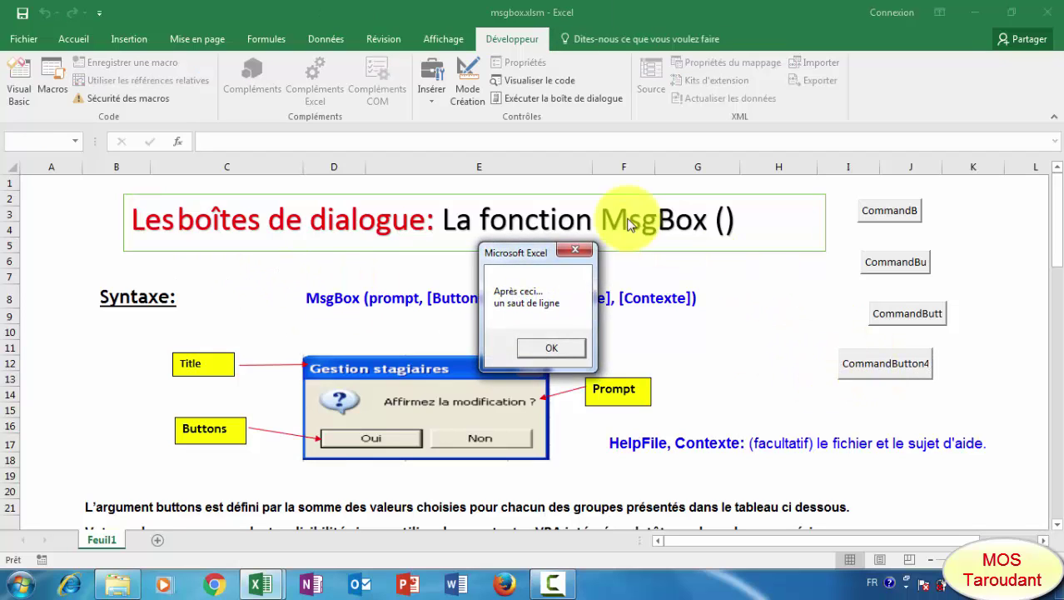
pyautogui.click(564, 355)
pyautogui.click(35, 86)
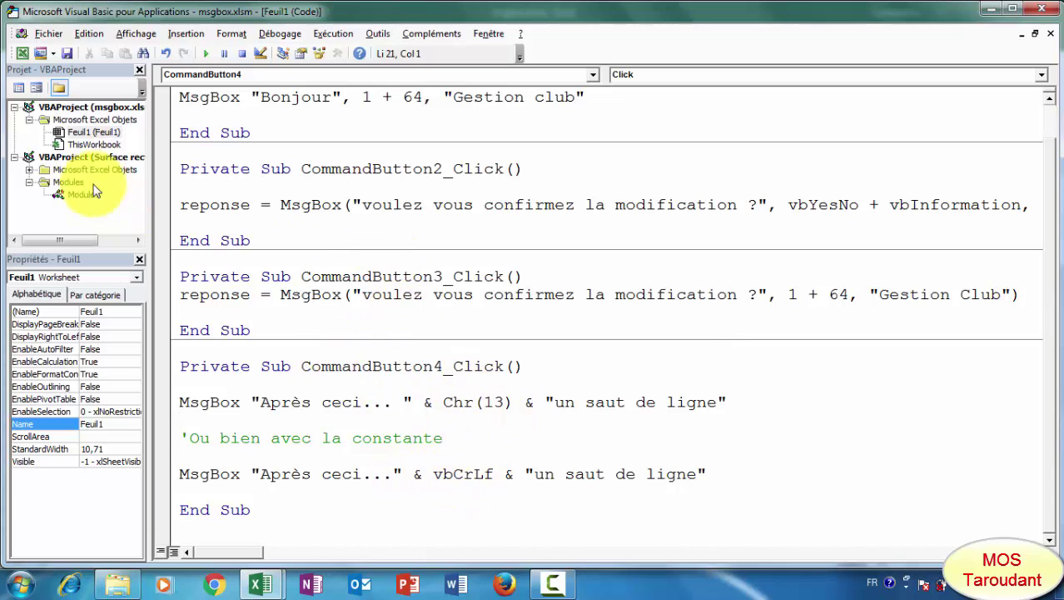
pyautogui.click(22, 54)
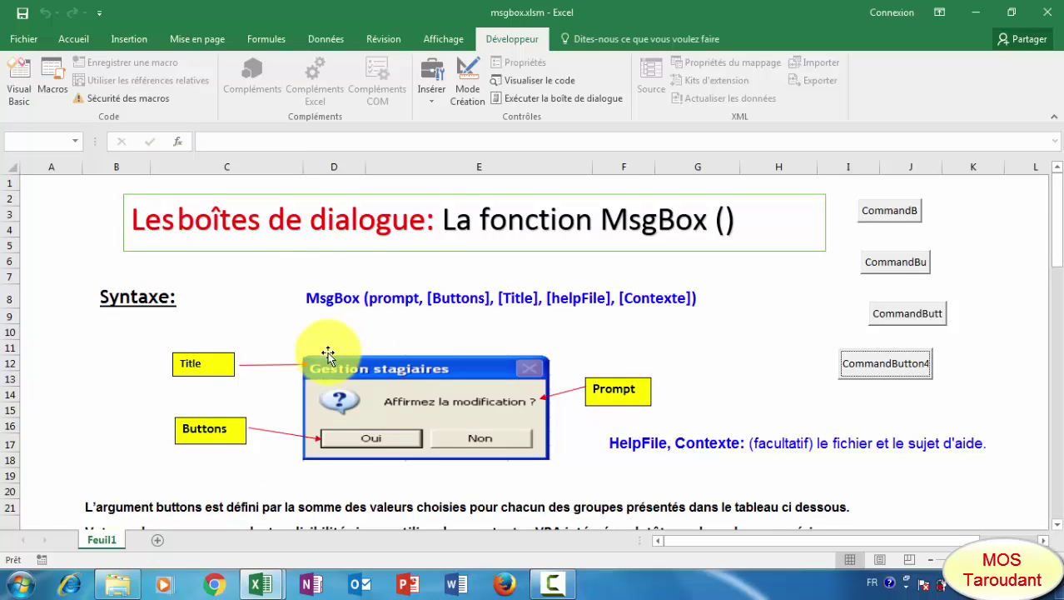
pyautogui.scroll(-4, 325, 356)
pyautogui.scroll(-5, 326, 352)
pyautogui.scroll(-2, 326, 352)
pyautogui.scroll(-4, 326, 352)
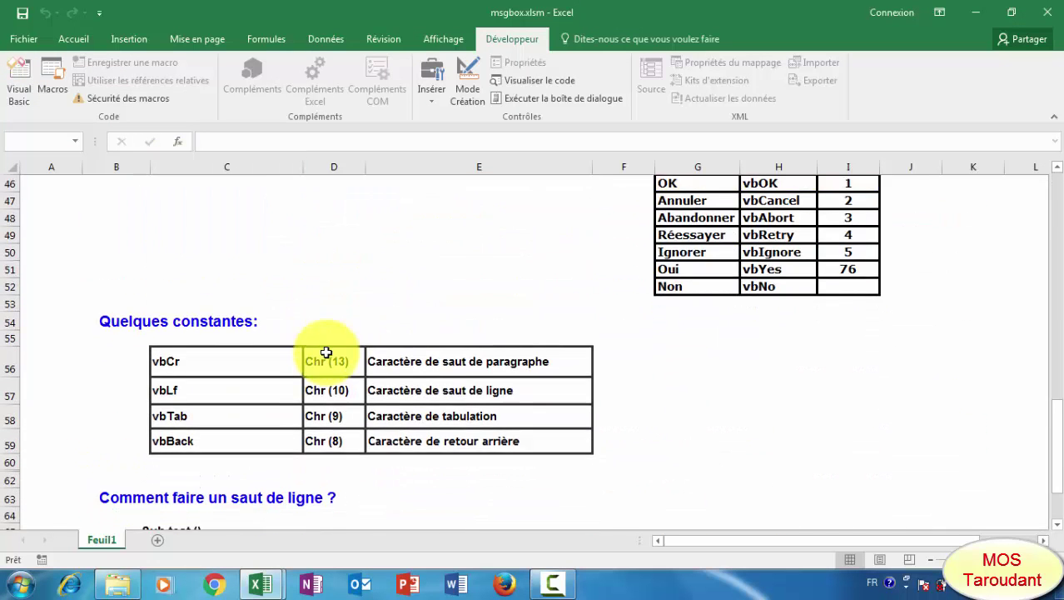
pyautogui.scroll(-2, 326, 353)
pyautogui.scroll(-3, 324, 351)
pyautogui.scroll(2, 324, 352)
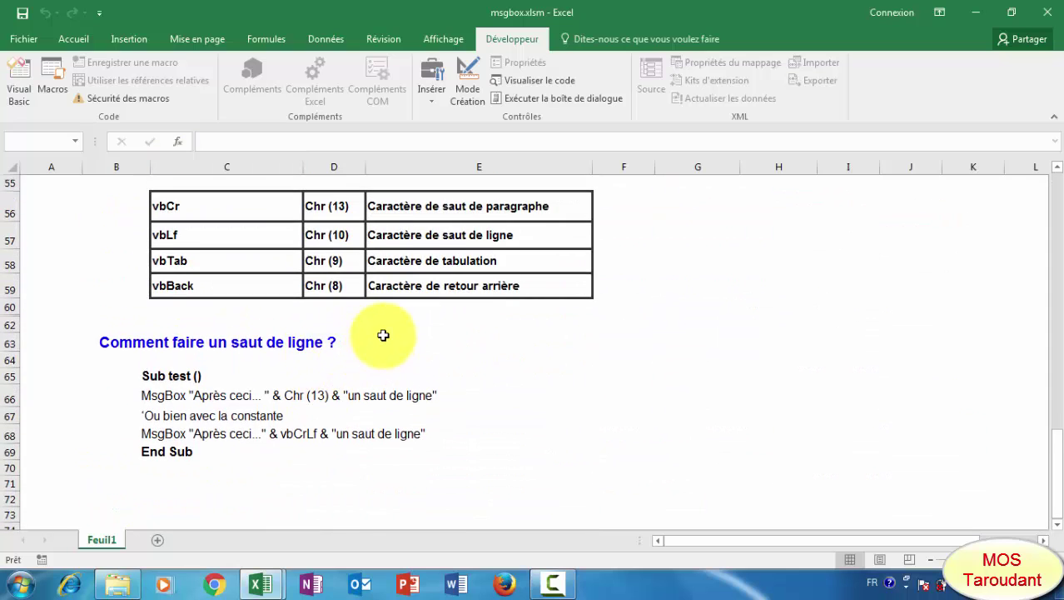
pyautogui.scroll(2, 380, 334)
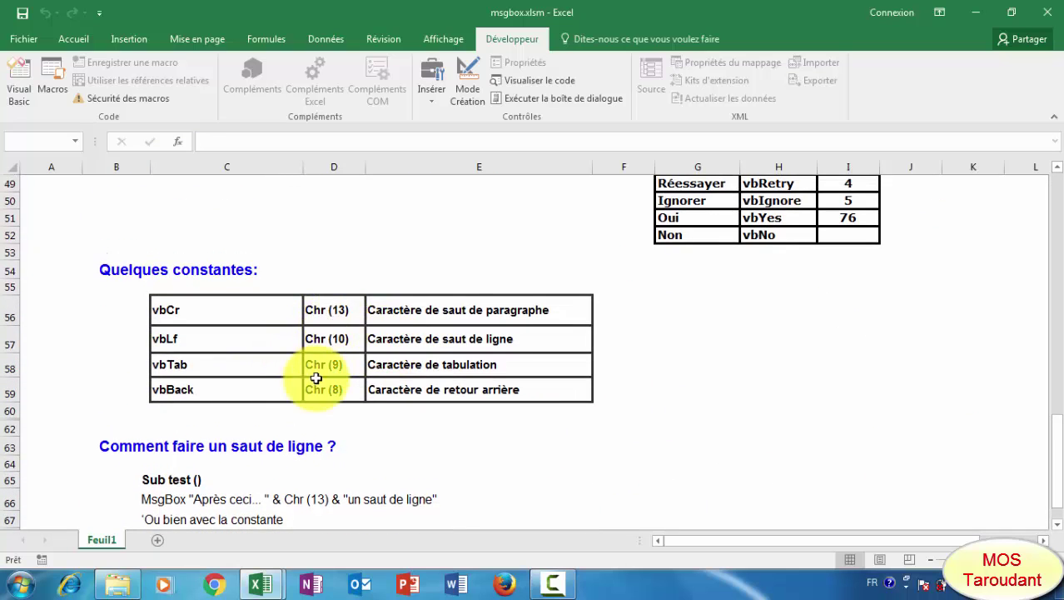
pyautogui.scroll(-1, 318, 371)
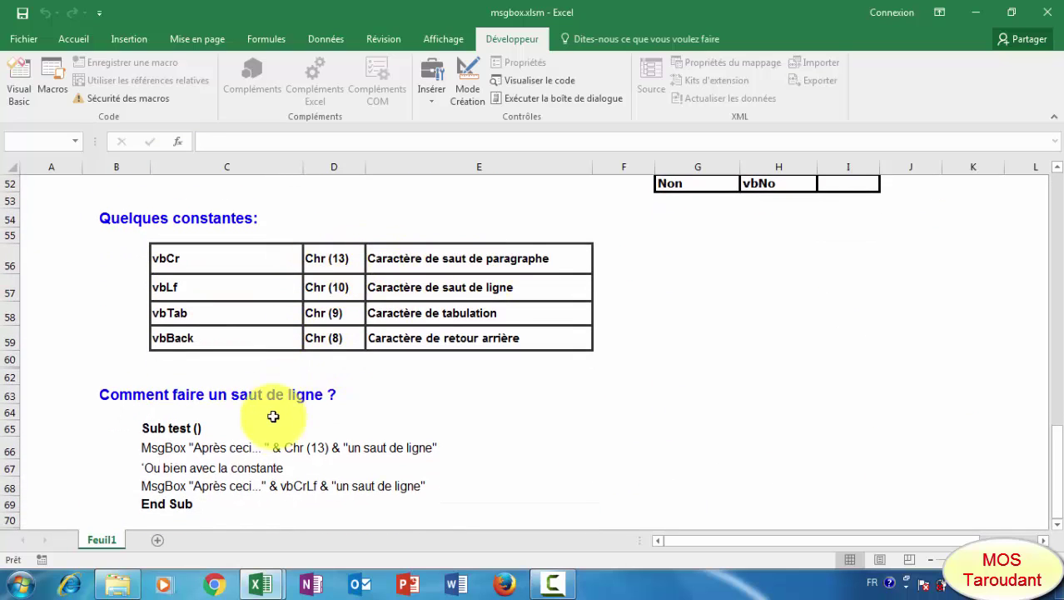